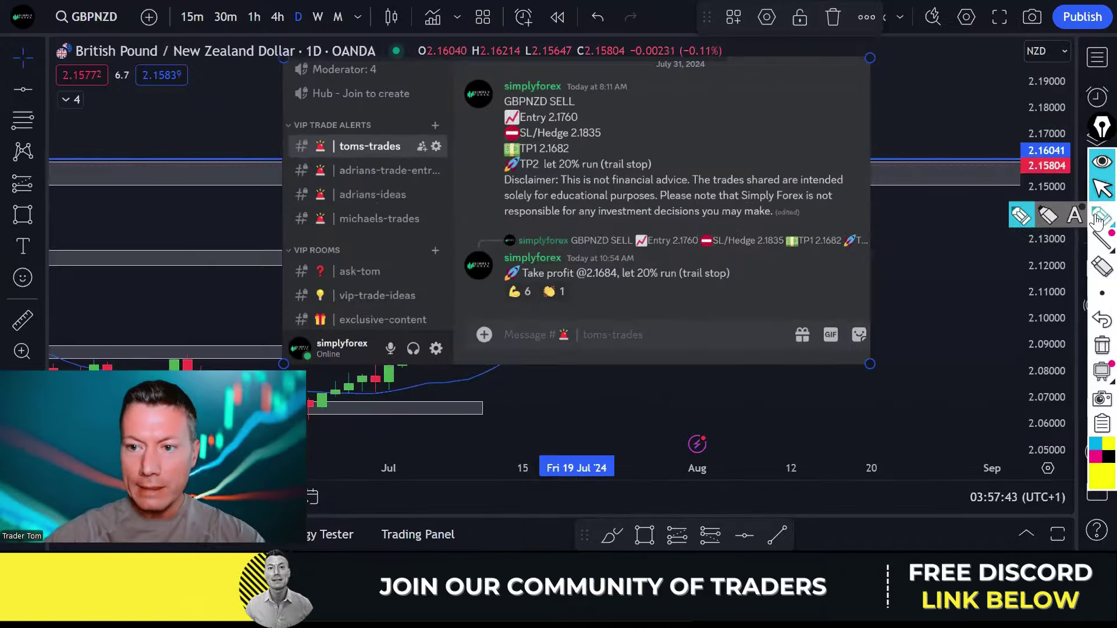
# Step: Underline the GBPNZD sell heading, entry, SL/Hedge and TP1 values in yellow, then circle the take-profit message and underline "let 20%"
pyautogui.click(1097, 220)
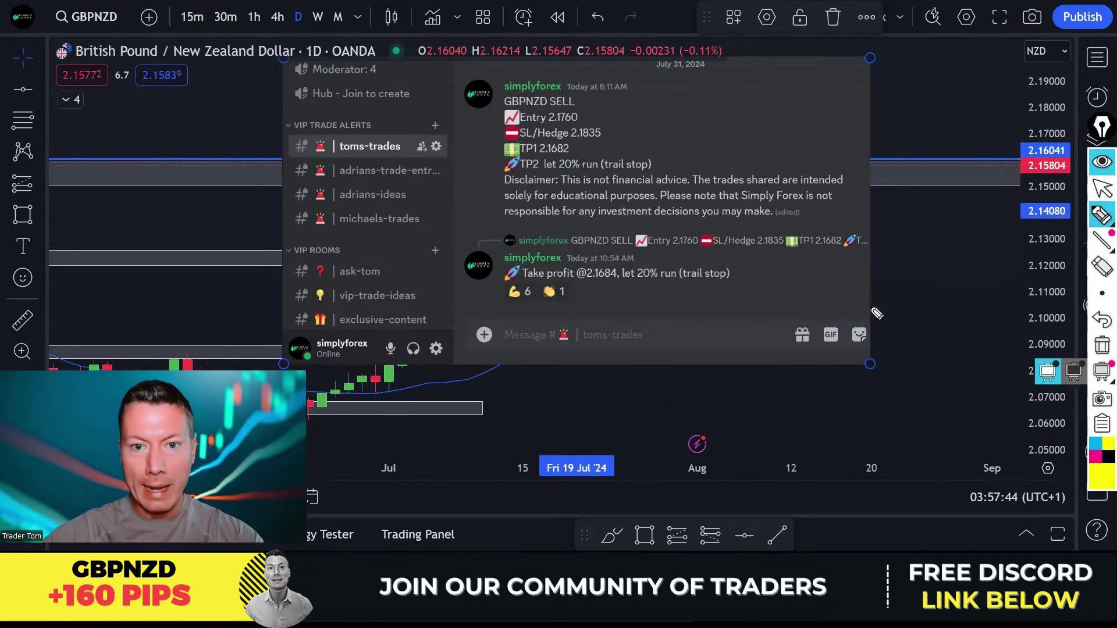
pyautogui.moveTo(504, 108); pyautogui.dragTo(568, 108)
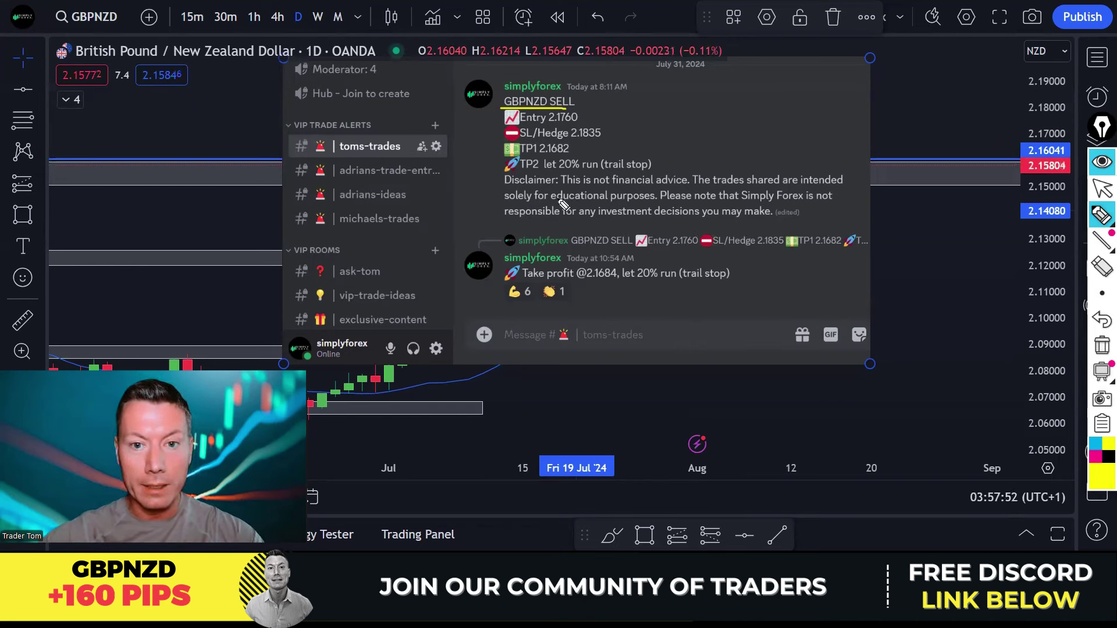
pyautogui.moveTo(547, 124)
pyautogui.mouseDown()
pyautogui.moveTo(579, 124)
pyautogui.moveTo(570, 156)
pyautogui.mouseUp()
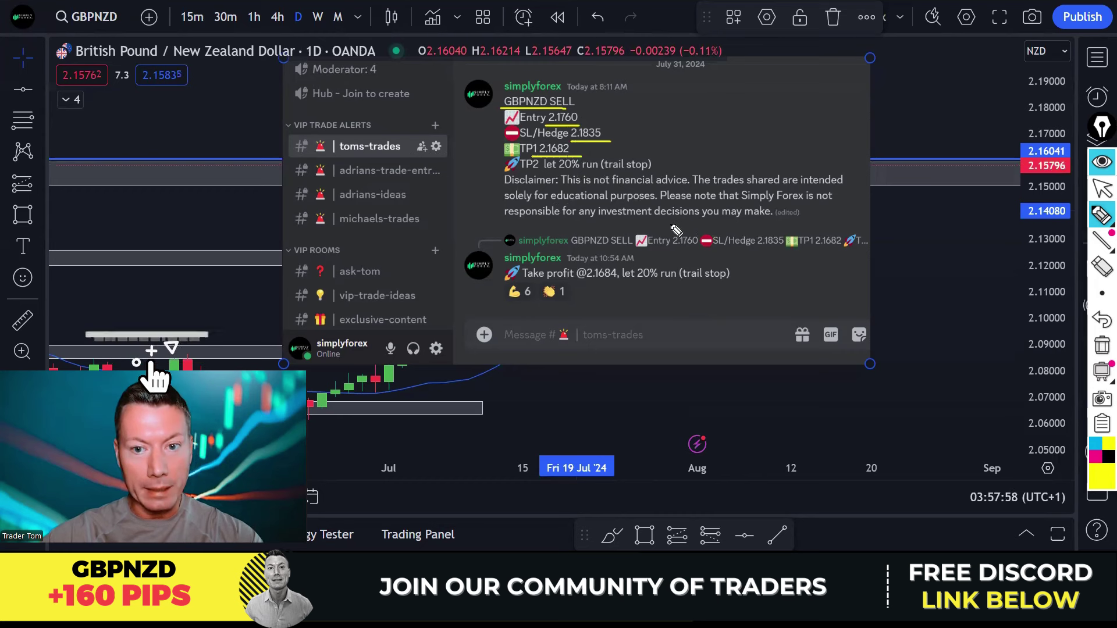
pyautogui.moveTo(623, 262)
pyautogui.mouseDown()
pyautogui.moveTo(546, 262)
pyautogui.moveTo(505, 291)
pyautogui.moveTo(721, 303)
pyautogui.moveTo(626, 266)
pyautogui.moveTo(661, 281)
pyautogui.mouseUp()
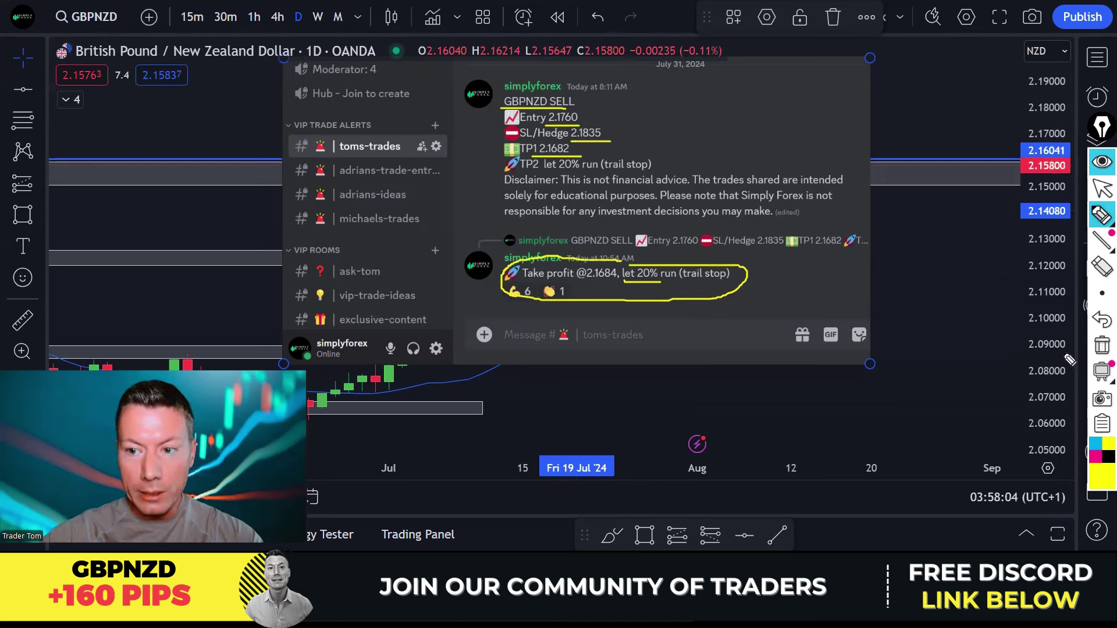
# Step: Clear the yellow pen marks and remove the trade-alert screenshot from the chart
pyautogui.click(1102, 345)
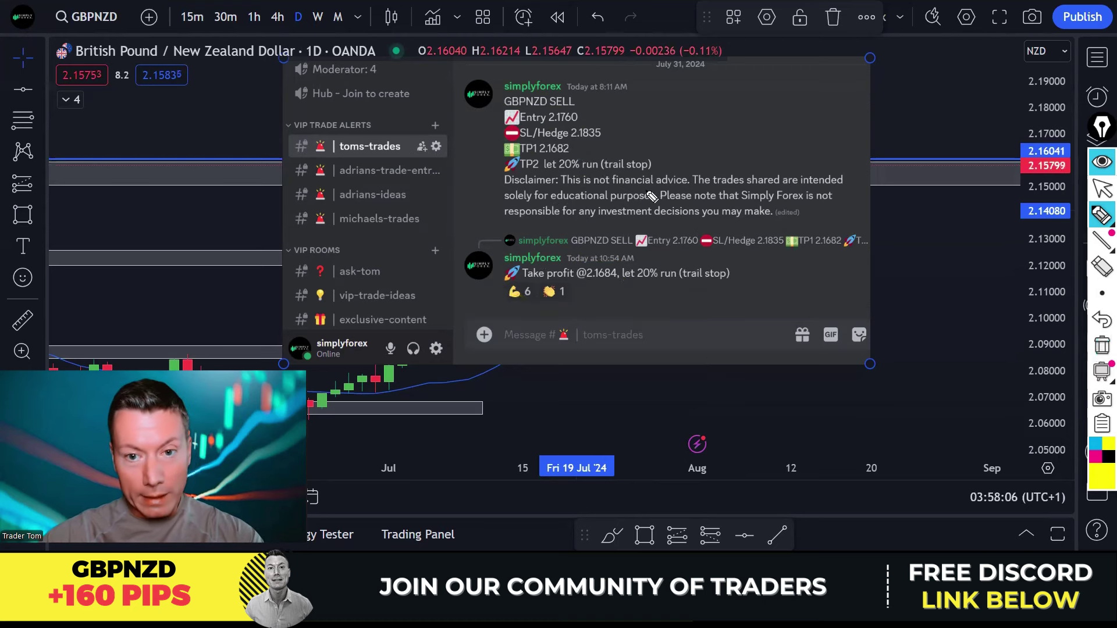
pyautogui.press('Escape')
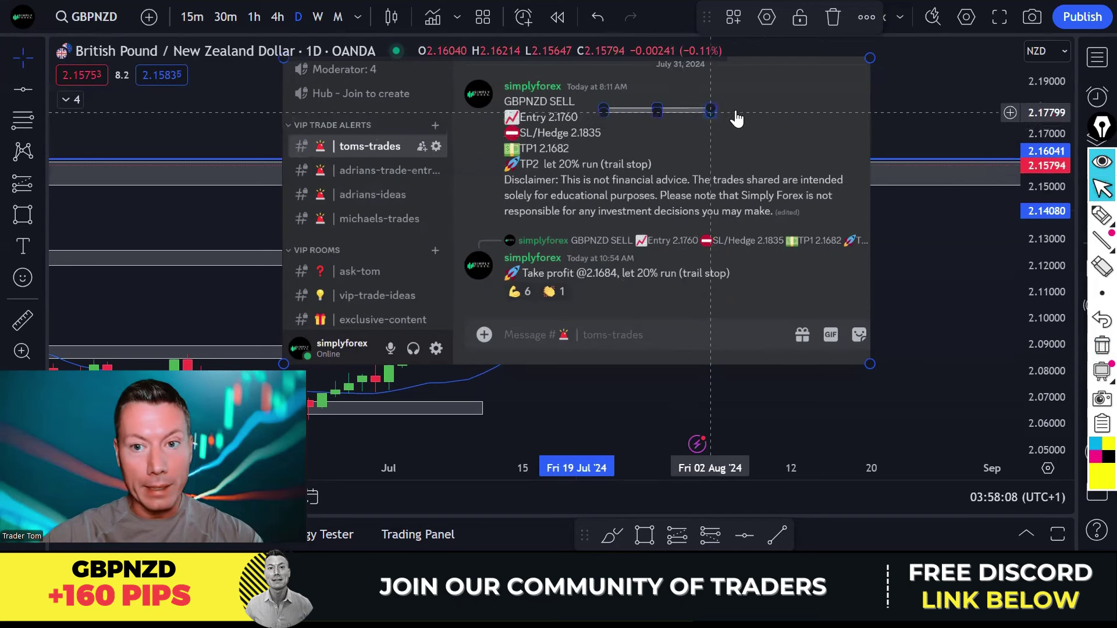
pyautogui.rightClick(789, 134)
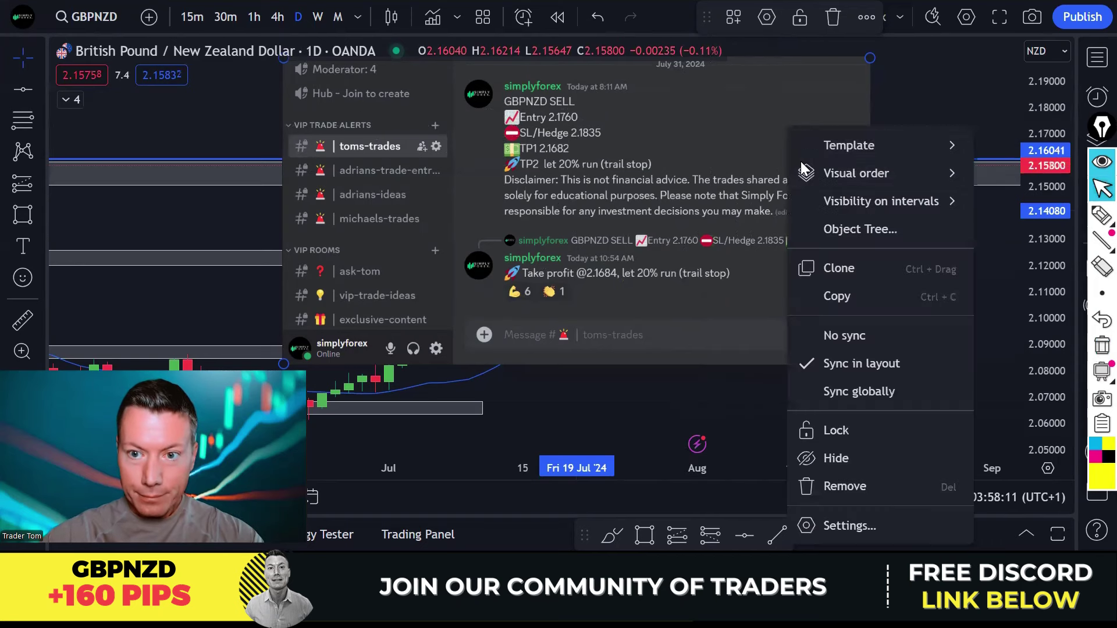
pyautogui.click(845, 488)
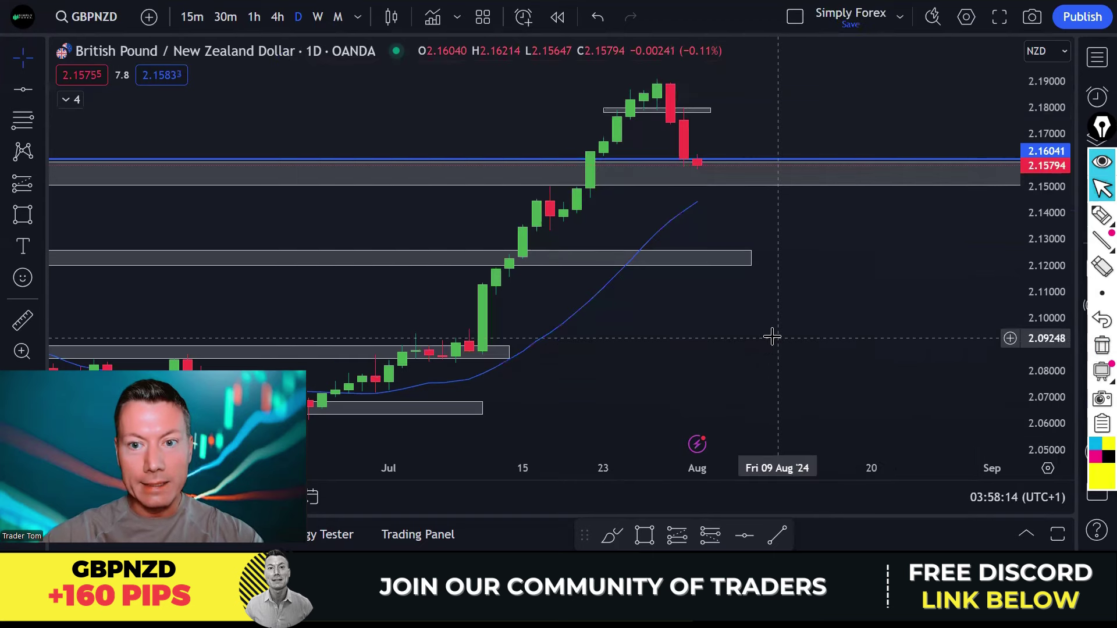
# Step: Trace the July rally on the daily chart with a yellow arrow and mark its peak with a level line labelled "OB", underlined
pyautogui.scroll(-1, 793, 326)
pyautogui.hscroll(4, 793, 326)
pyautogui.scroll(-2, 733, 291)
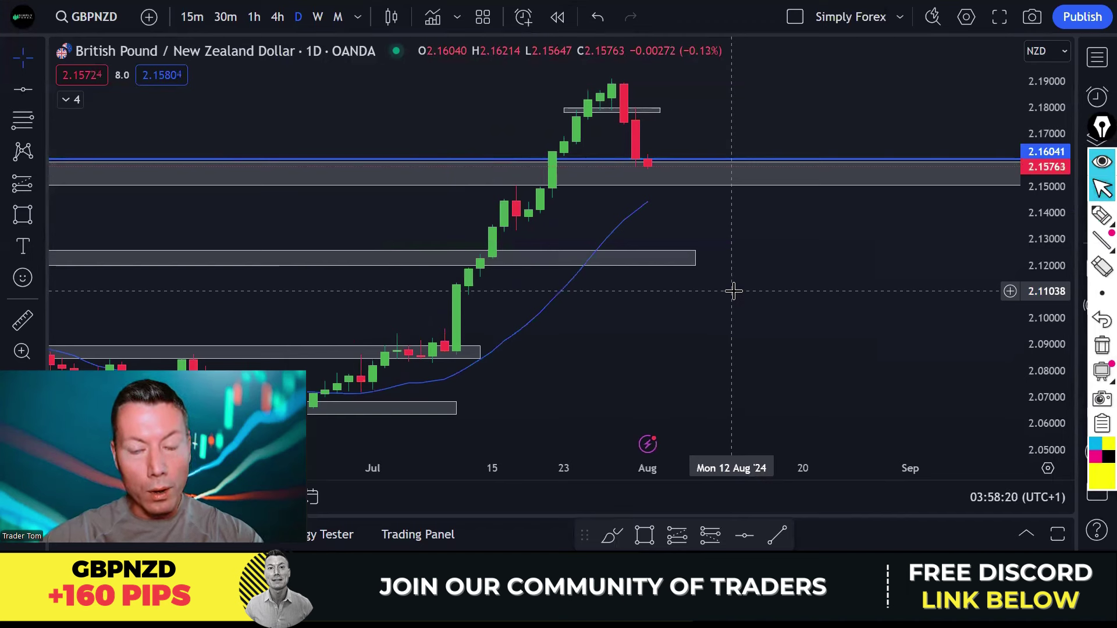
pyautogui.click(1101, 215)
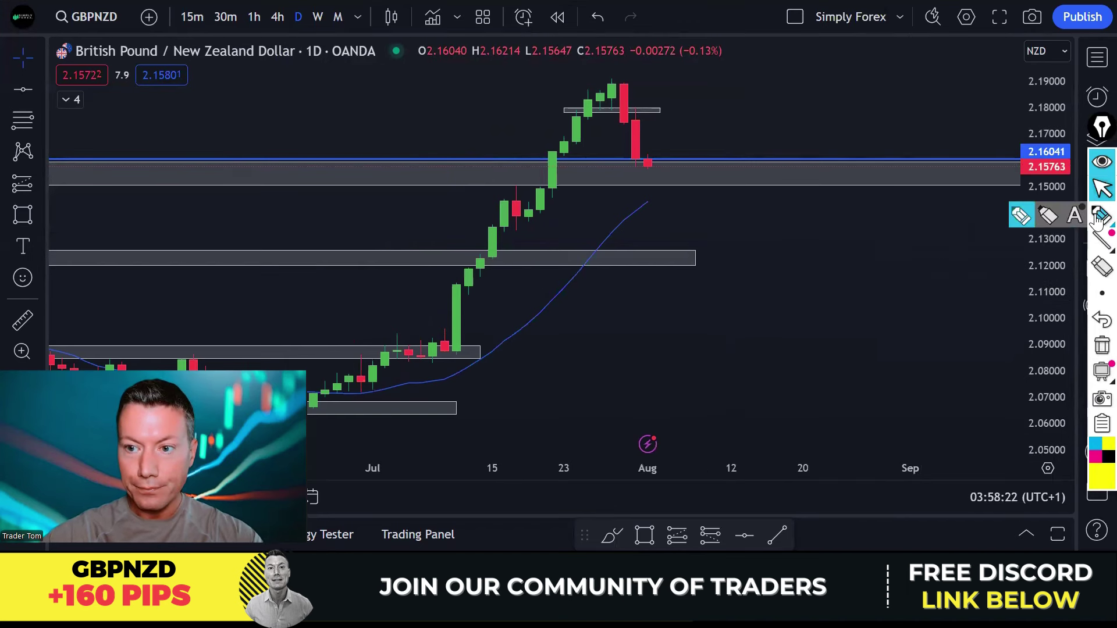
pyautogui.moveTo(451, 351)
pyautogui.mouseDown()
pyautogui.moveTo(512, 198)
pyautogui.moveTo(549, 193)
pyautogui.moveTo(599, 82)
pyautogui.moveTo(585, 87)
pyautogui.mouseUp()
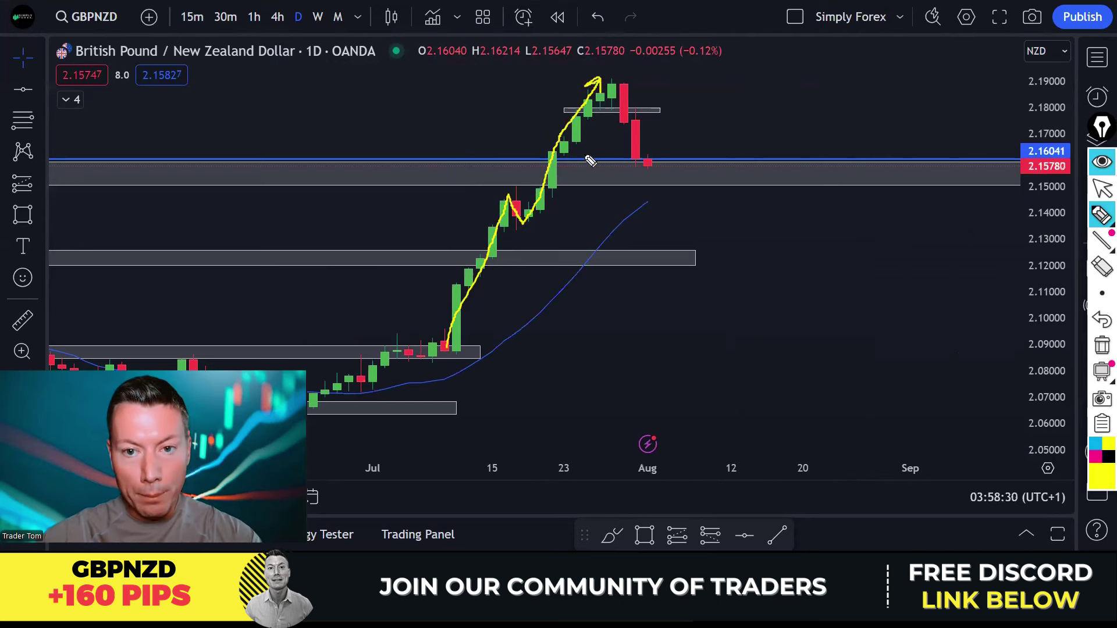
pyautogui.moveTo(601, 83); pyautogui.dragTo(721, 99)
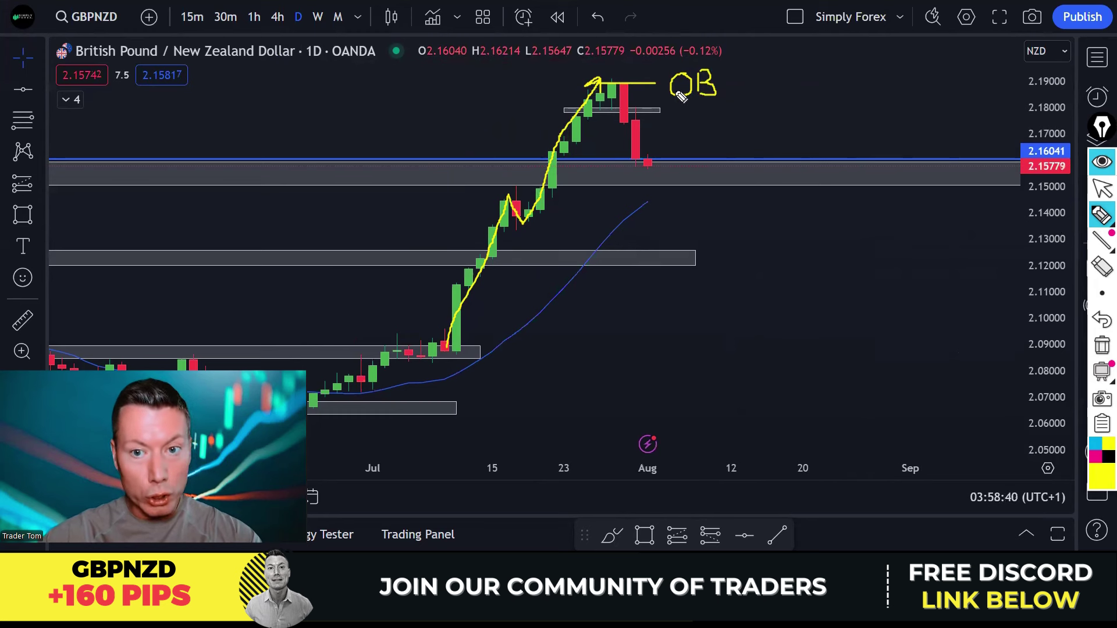
pyautogui.moveTo(677, 101); pyautogui.dragTo(721, 101)
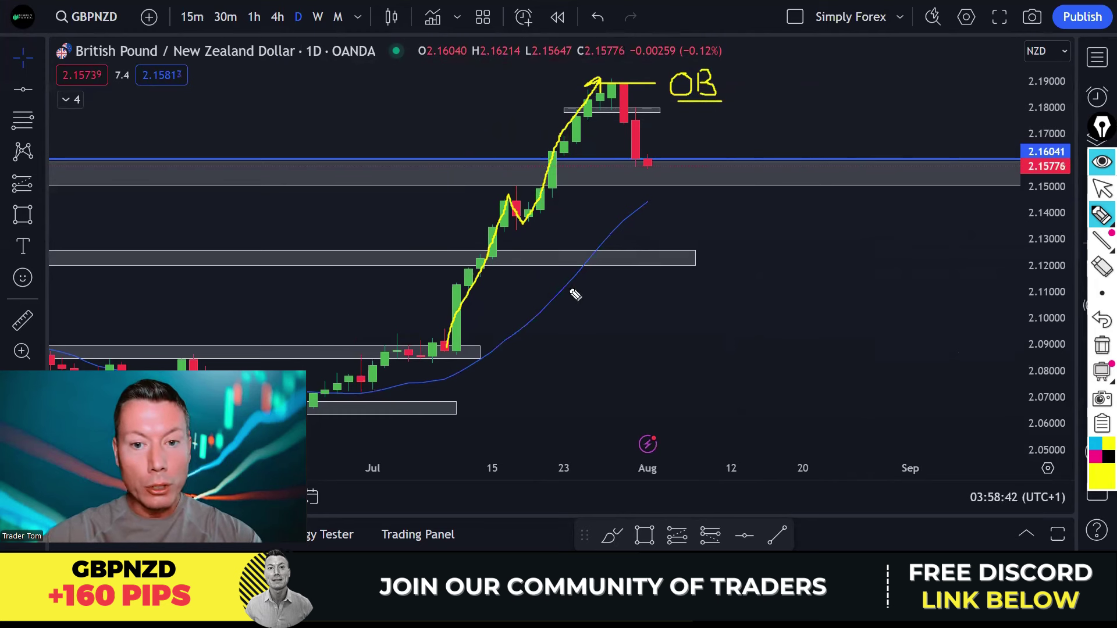
# Step: Trace the latest rise of the blue moving average with a short level stroke at its end, and clear the pen marks
pyautogui.moveTo(554, 299); pyautogui.dragTo(662, 205)
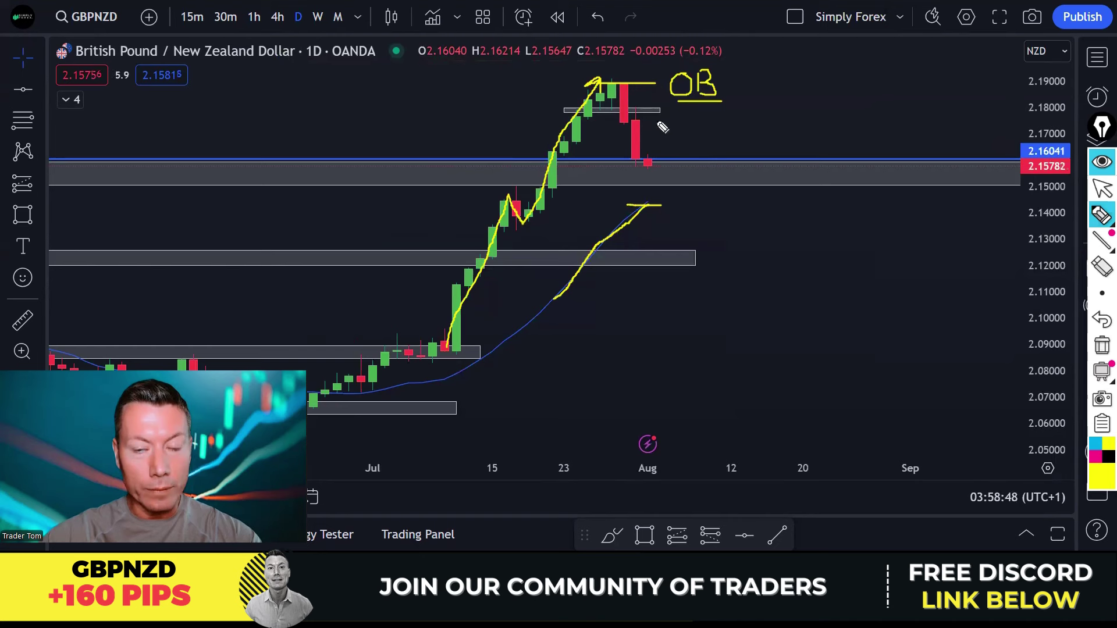
pyautogui.click(1102, 345)
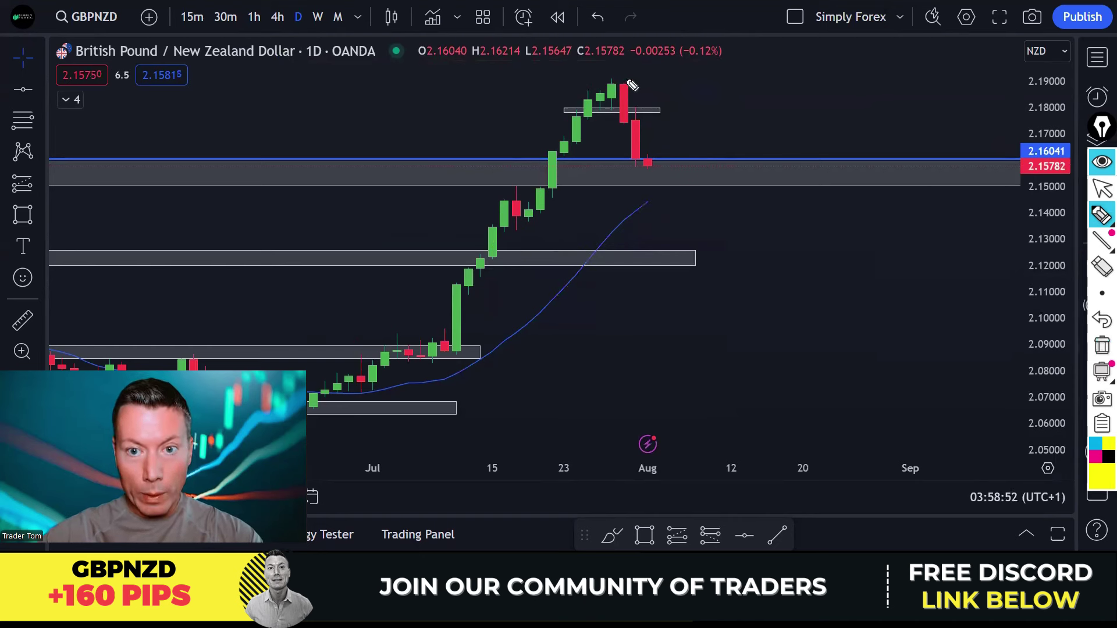
# Step: Circle the first large red candle after the peak, mark the green candles before it, add a downward arrow, and clear the marks
pyautogui.moveTo(612, 94)
pyautogui.mouseDown()
pyautogui.moveTo(619, 128)
pyautogui.moveTo(634, 80)
pyautogui.mouseUp()
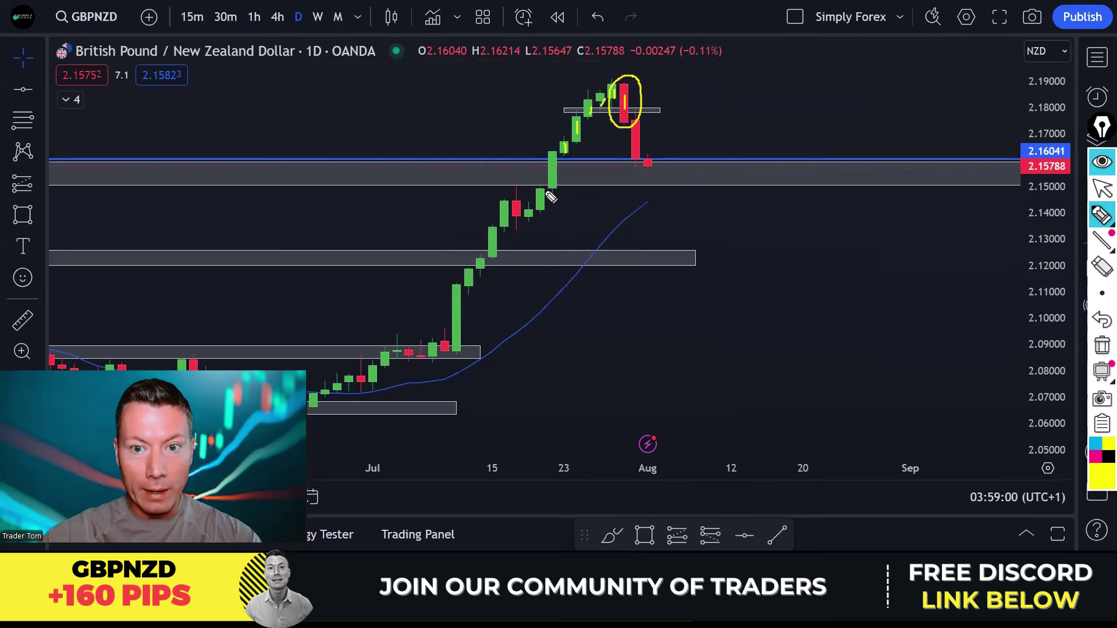
pyautogui.moveTo(553, 161); pyautogui.dragTo(561, 180)
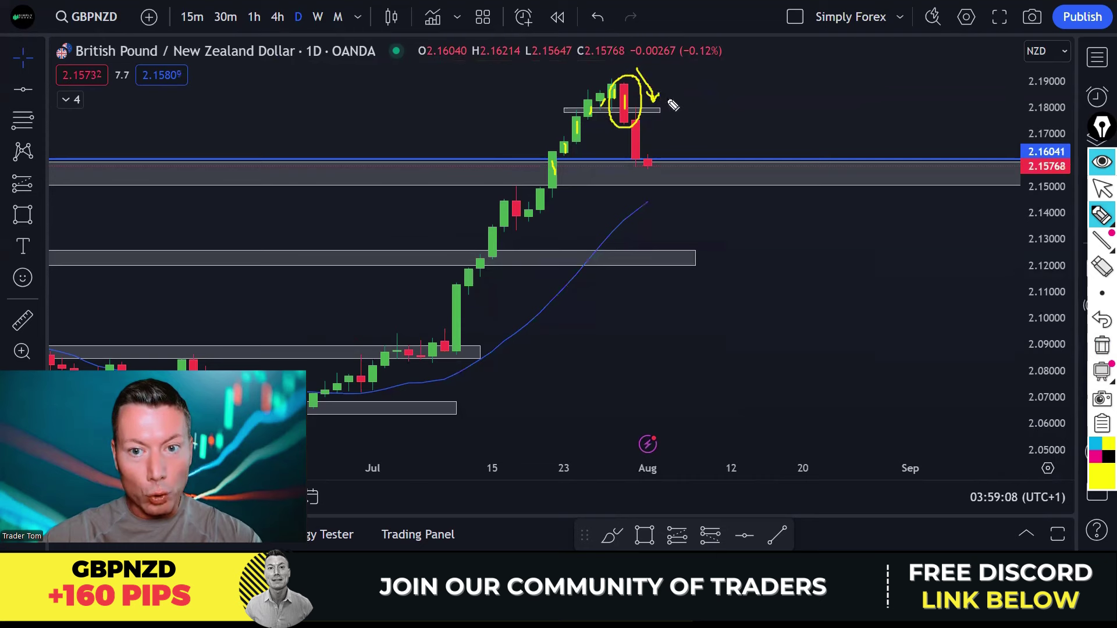
pyautogui.click(1097, 349)
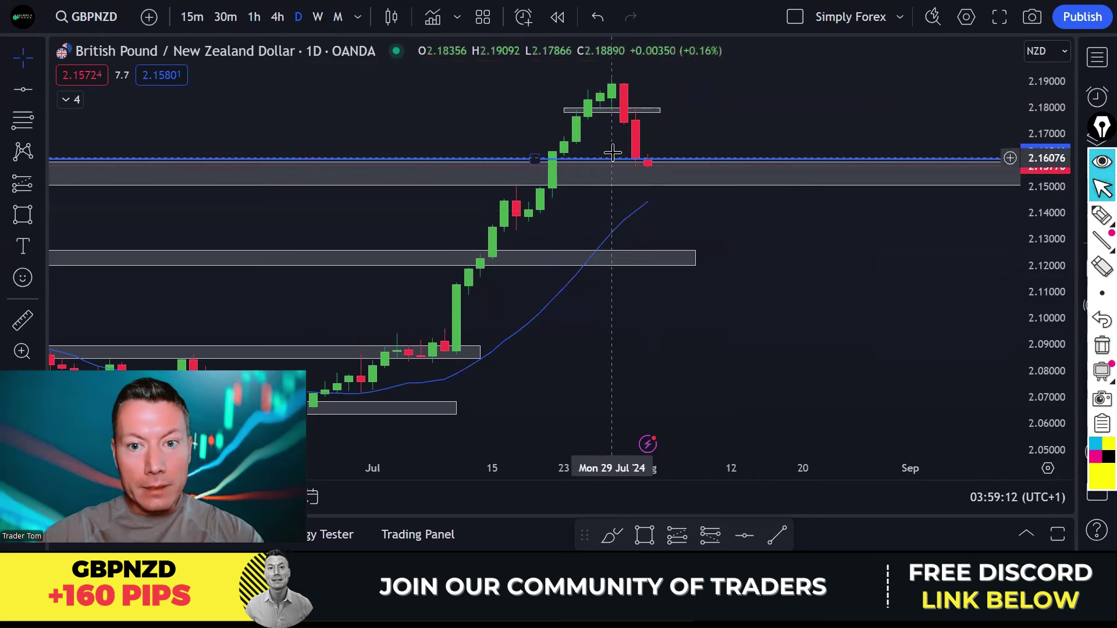
# Step: Circle the old swing high at the wide upper zone, mark the current price's drop through that zone toward the moving average, and clear the marks
pyautogui.scroll(-5, 766, 175)
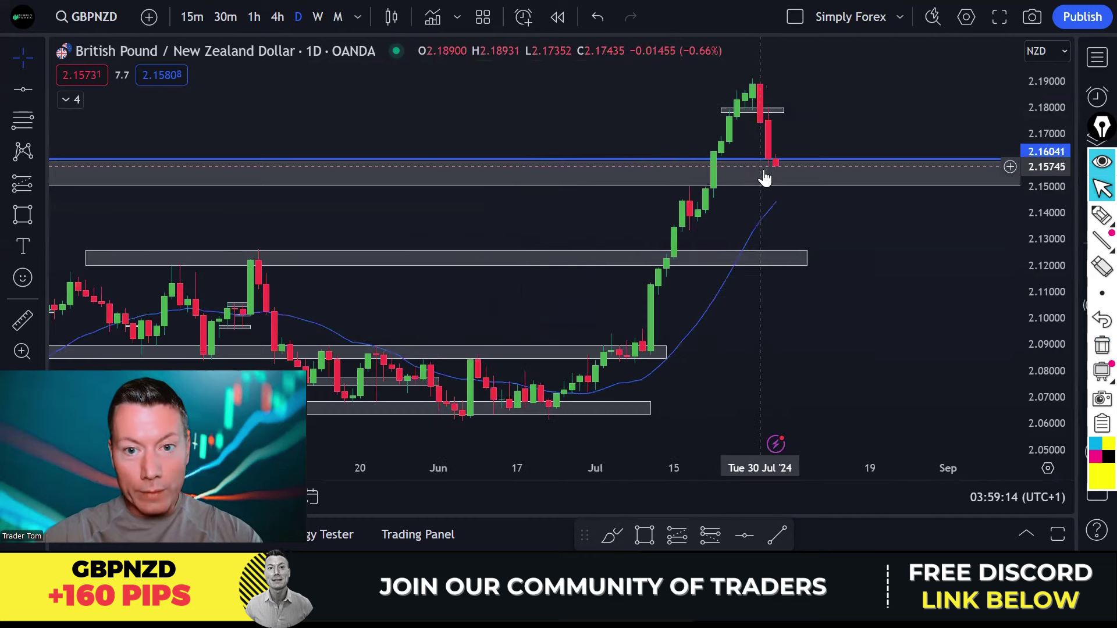
pyautogui.scroll(-5, 771, 179)
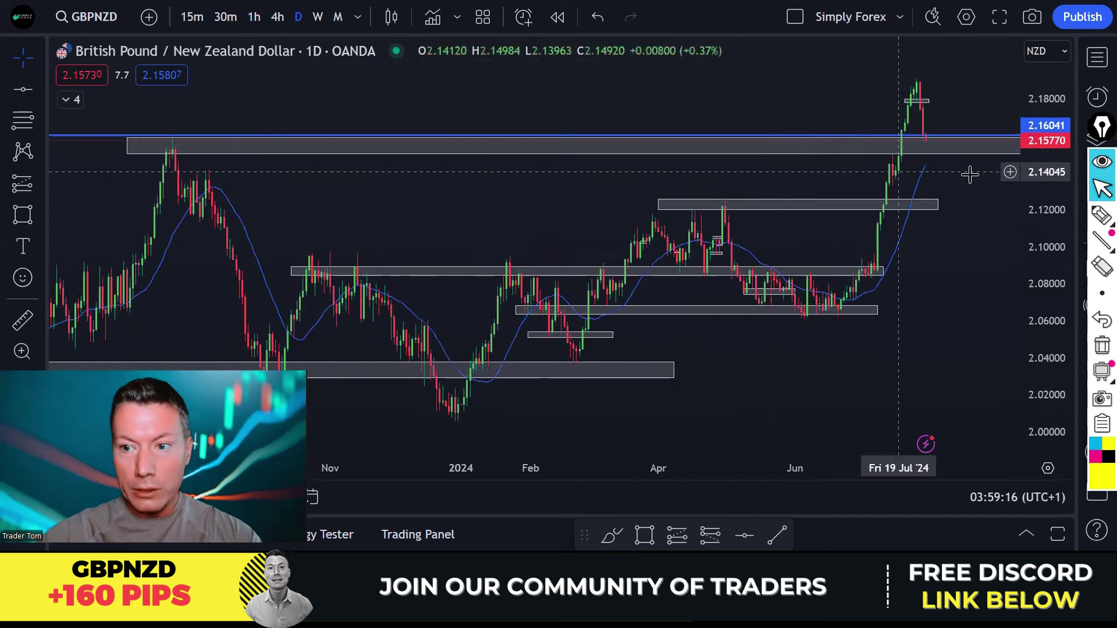
pyautogui.click(1098, 218)
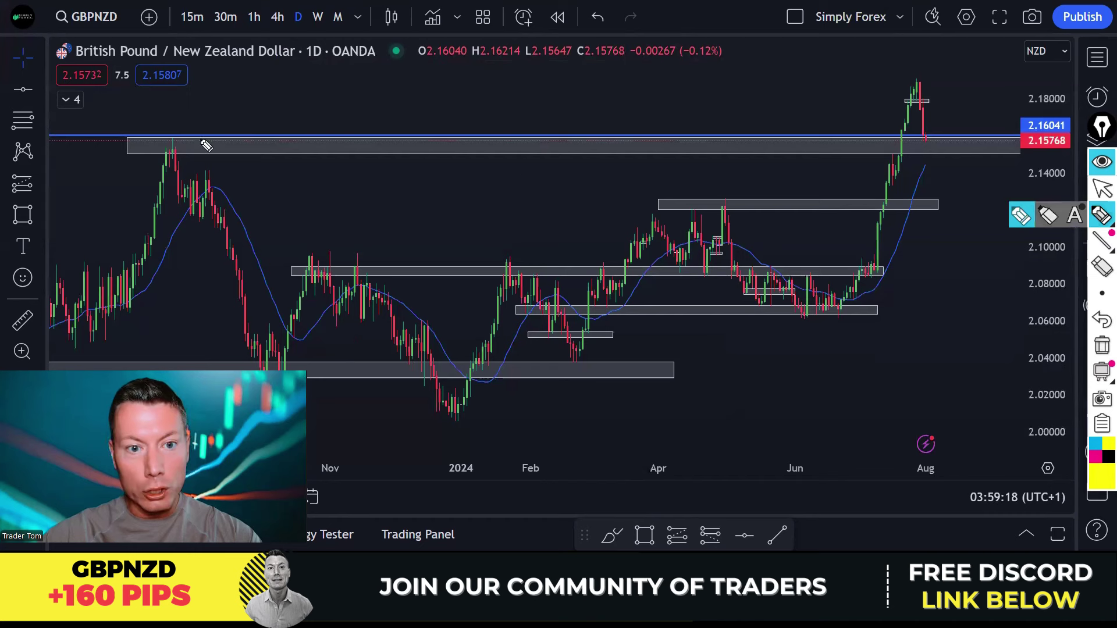
pyautogui.moveTo(175, 135); pyautogui.dragTo(177, 150)
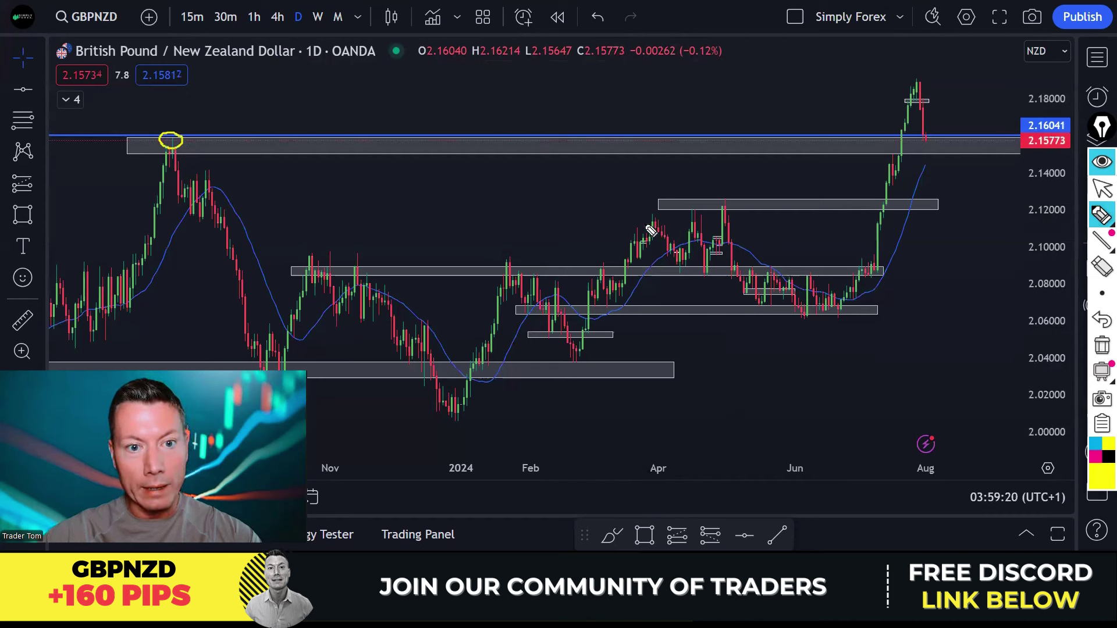
pyautogui.moveTo(919, 136); pyautogui.dragTo(922, 140)
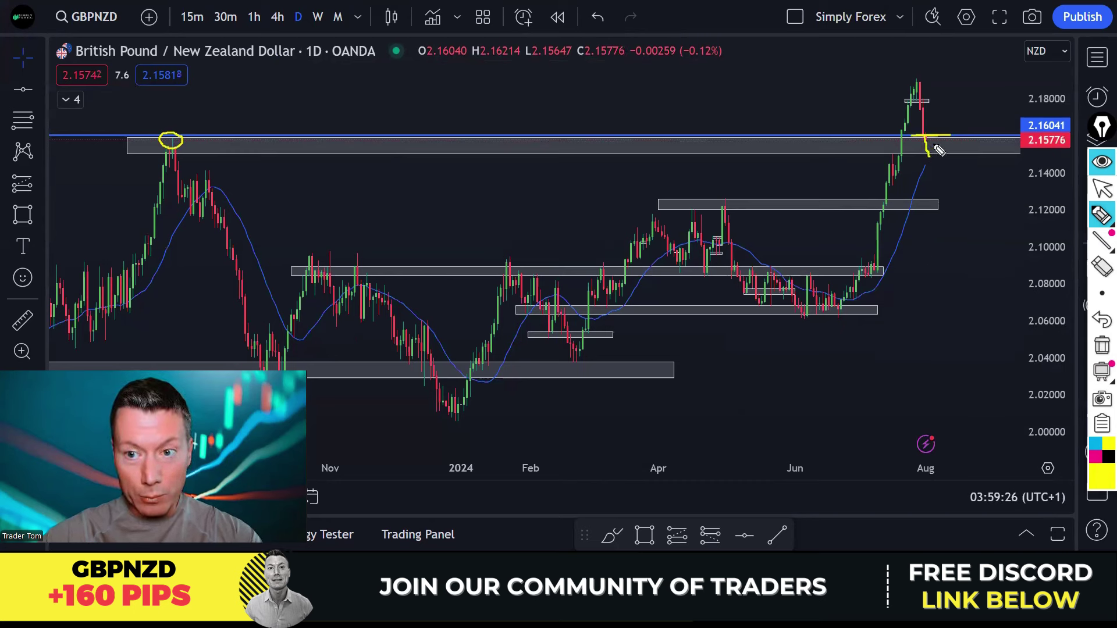
pyautogui.moveTo(930, 166); pyautogui.dragTo(924, 167)
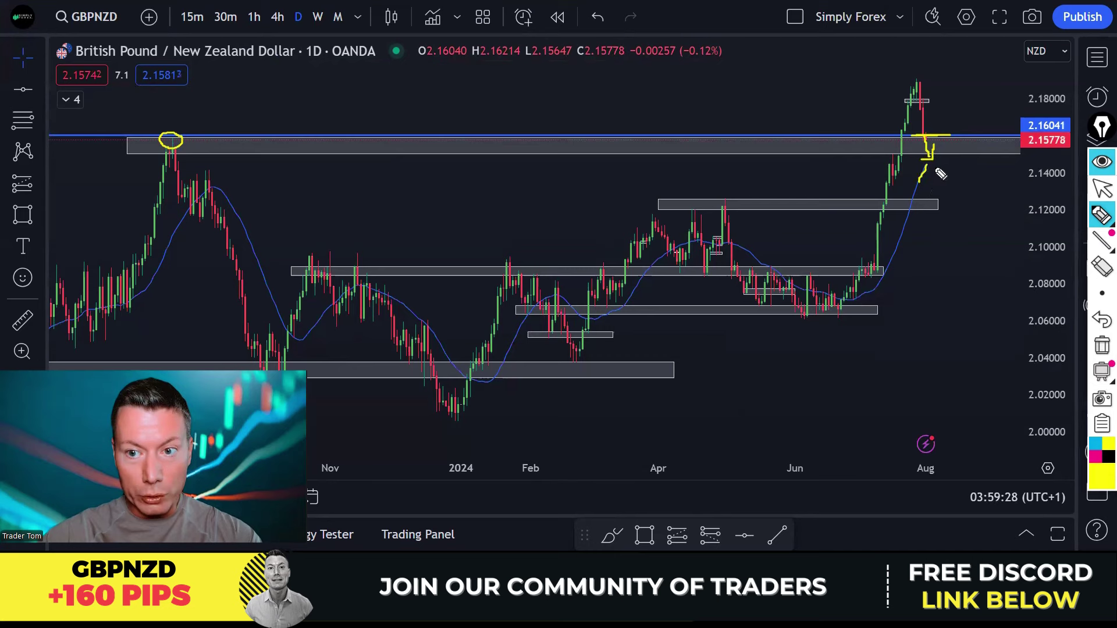
pyautogui.hotkey('ctrl', 'shift', 'c')
# Step: Switch the chart to the 4h timeframe and trace the uptrend's swings in yellow up to the highs above the narrow zone
pyautogui.scroll(3, 865, 285)
pyautogui.scroll(3, 865, 285)
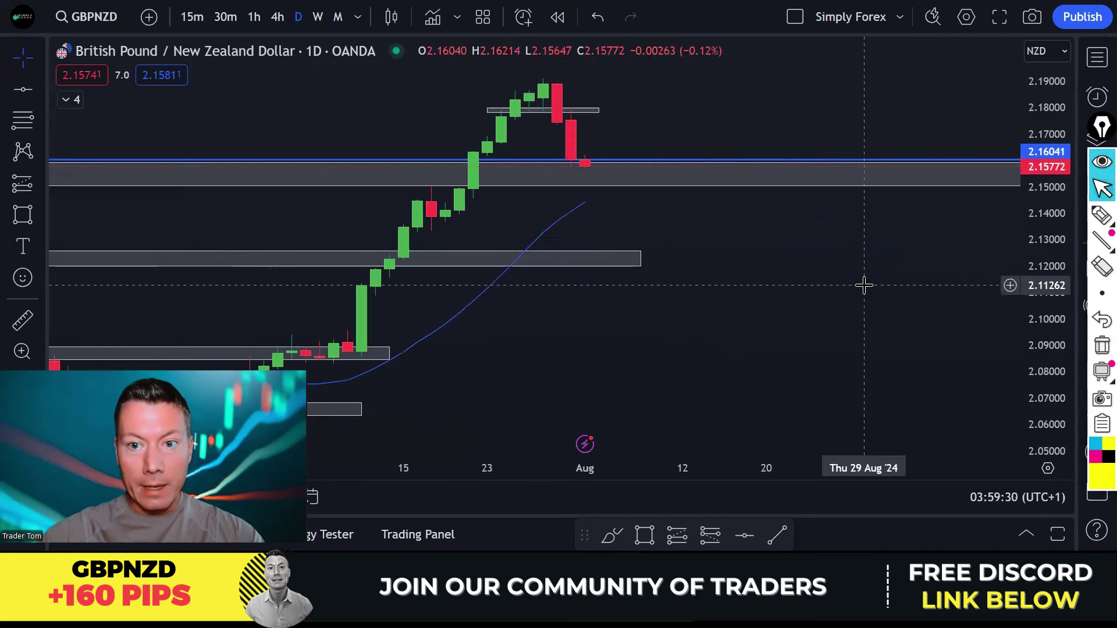
pyautogui.click(279, 17)
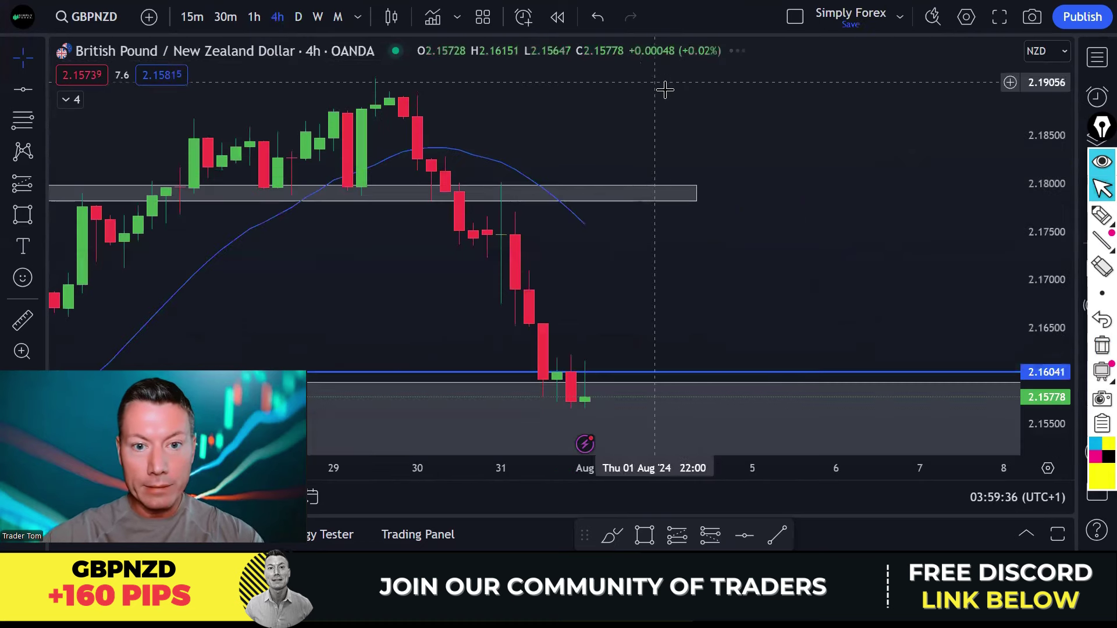
pyautogui.scroll(-3, 817, 109)
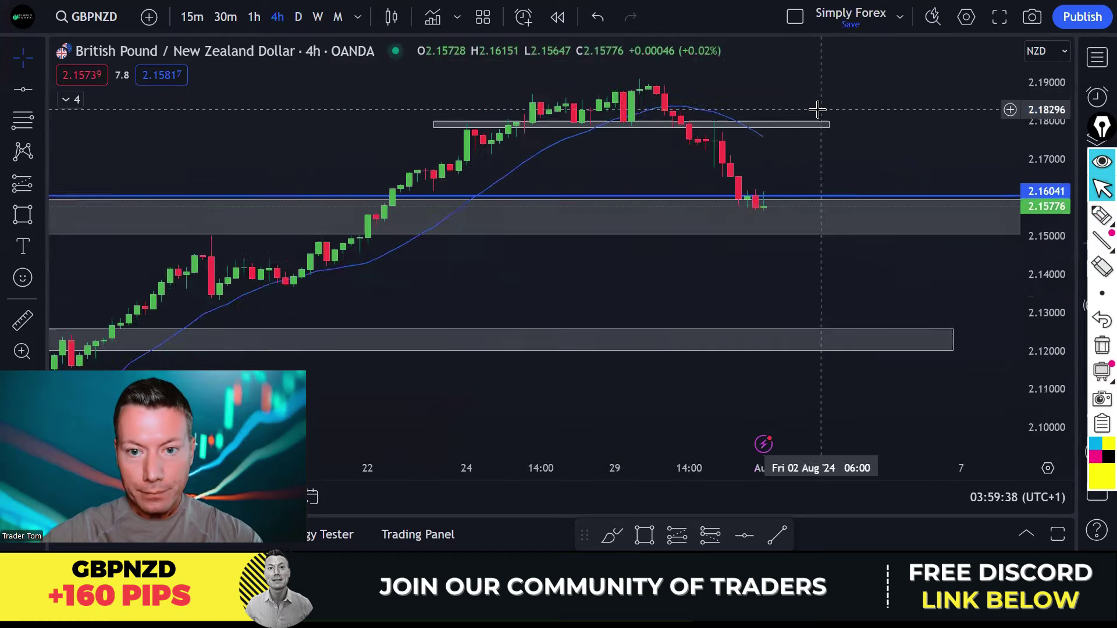
pyautogui.scroll(-2, 817, 110)
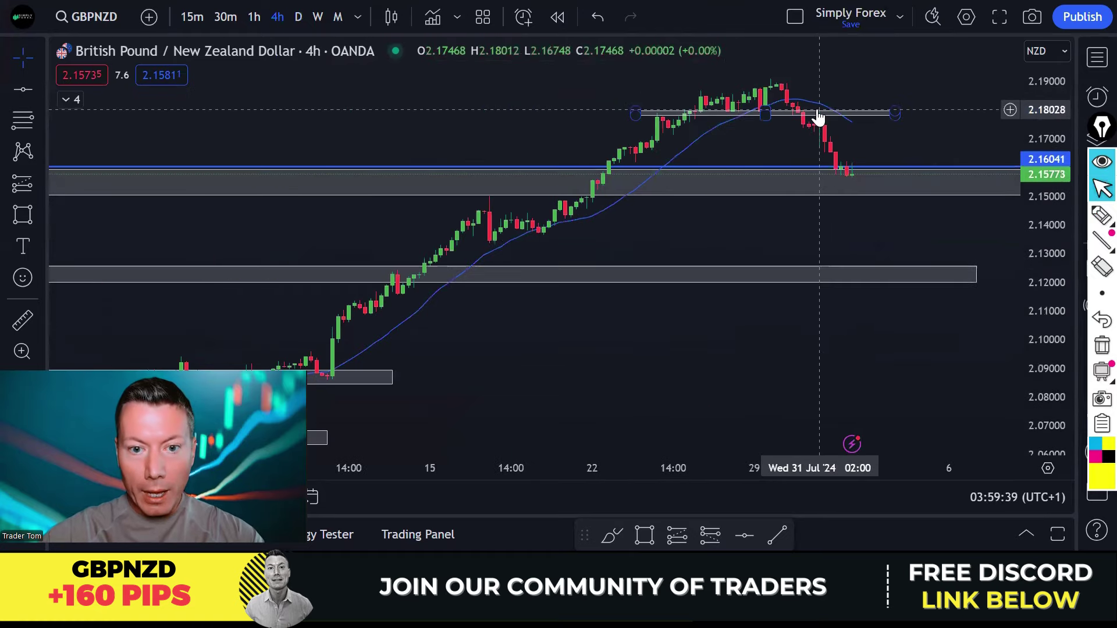
pyautogui.click(1098, 220)
pyautogui.moveTo(322, 368)
pyautogui.mouseDown()
pyautogui.moveTo(441, 263)
pyautogui.moveTo(476, 205)
pyautogui.moveTo(519, 224)
pyautogui.moveTo(668, 125)
pyautogui.mouseUp()
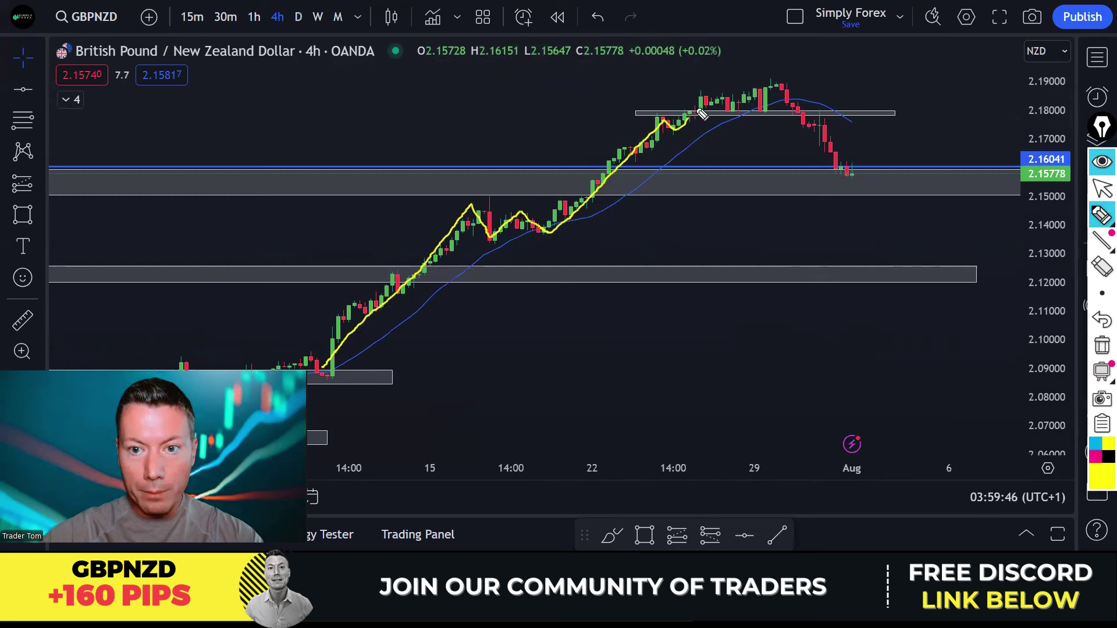
pyautogui.moveTo(719, 96)
pyautogui.mouseDown()
pyautogui.moveTo(743, 107)
pyautogui.moveTo(758, 90)
pyautogui.mouseUp()
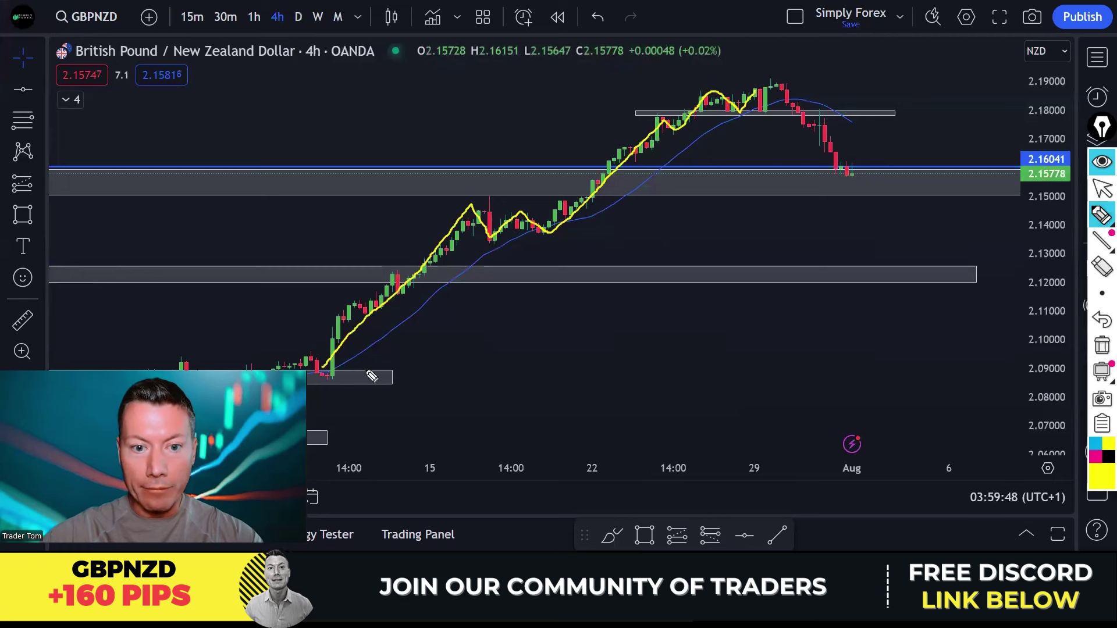
# Step: Trace the rising moving average, draw a long upward arrow parallel to the uptrend, and clear the pen marks
pyautogui.moveTo(341, 370)
pyautogui.mouseDown()
pyautogui.moveTo(402, 346)
pyautogui.moveTo(555, 232)
pyautogui.moveTo(622, 208)
pyautogui.moveTo(761, 109)
pyautogui.mouseUp()
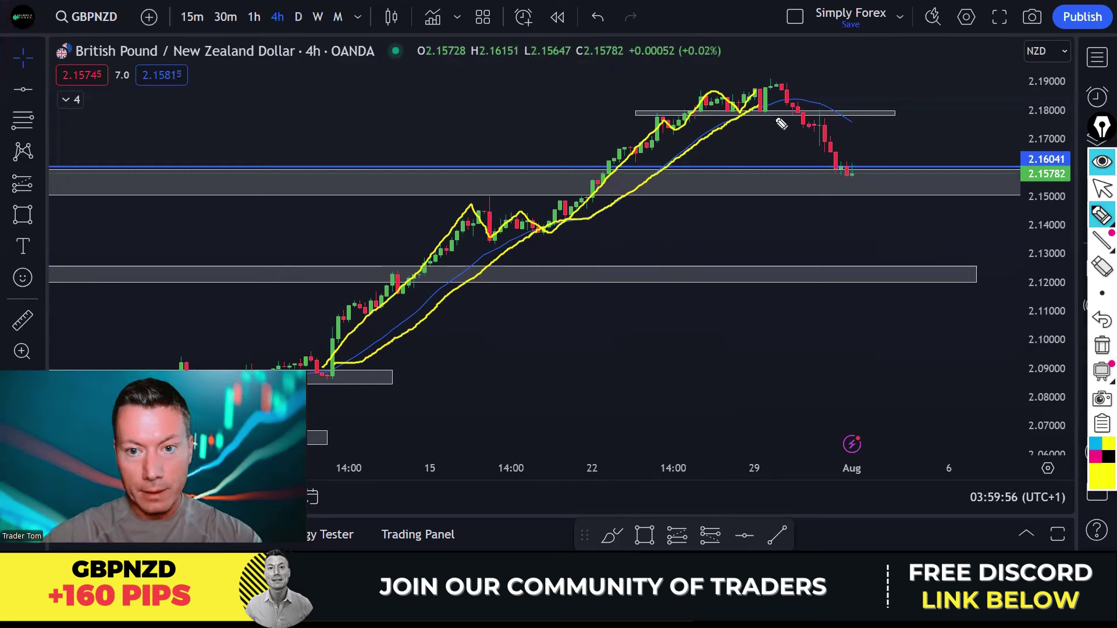
pyautogui.moveTo(362, 251); pyautogui.dragTo(593, 85)
pyautogui.moveTo(555, 90)
pyautogui.mouseDown()
pyautogui.moveTo(582, 86)
pyautogui.moveTo(611, 110)
pyautogui.mouseUp()
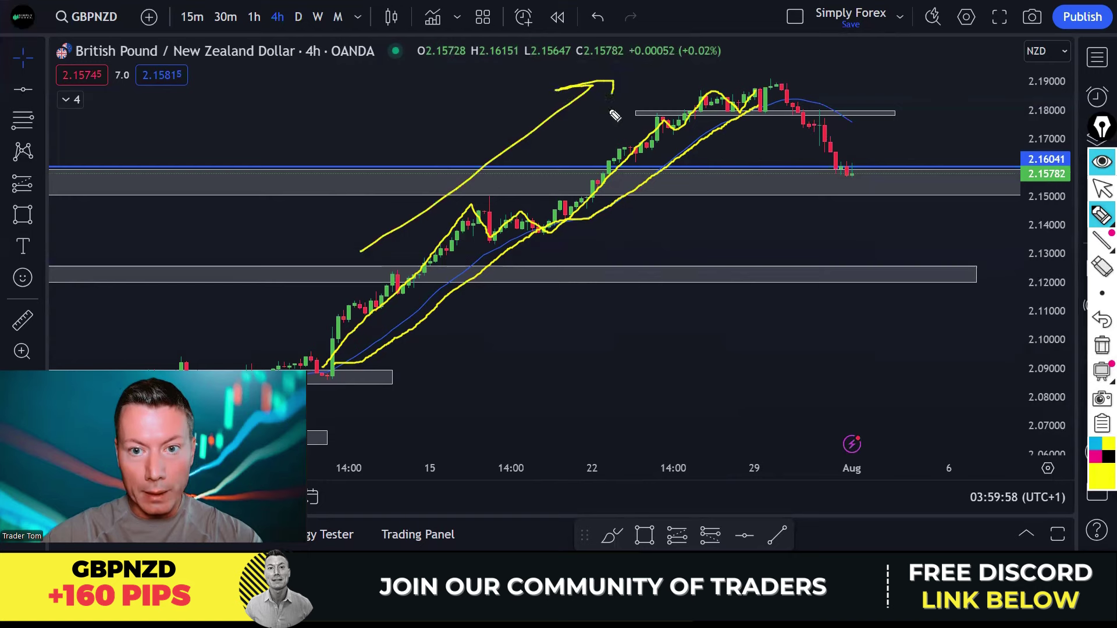
pyautogui.click(1101, 345)
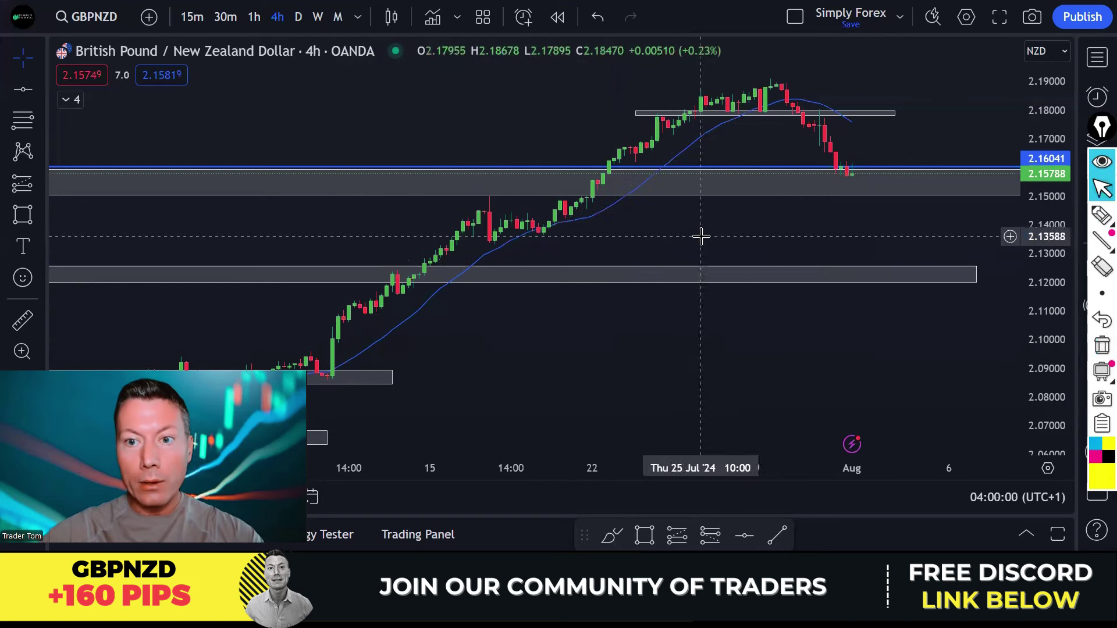
# Step: Draw a downward arrow along the red candles falling through the narrow zone and trace the moving average curving over and down
pyautogui.scroll(3, 721, 238)
pyautogui.scroll(3, 745, 237)
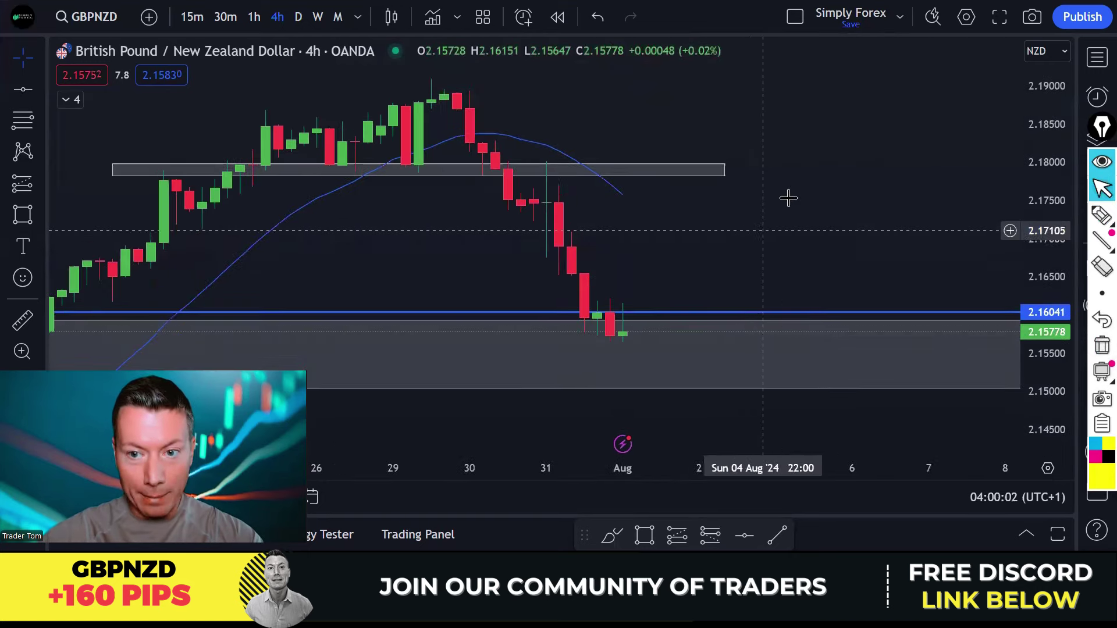
pyautogui.click(1102, 215)
pyautogui.moveTo(469, 108)
pyautogui.mouseDown()
pyautogui.moveTo(519, 205)
pyautogui.moveTo(511, 211)
pyautogui.mouseUp()
pyautogui.moveTo(428, 147)
pyautogui.mouseDown()
pyautogui.moveTo(550, 143)
pyautogui.moveTo(605, 181)
pyautogui.mouseUp()
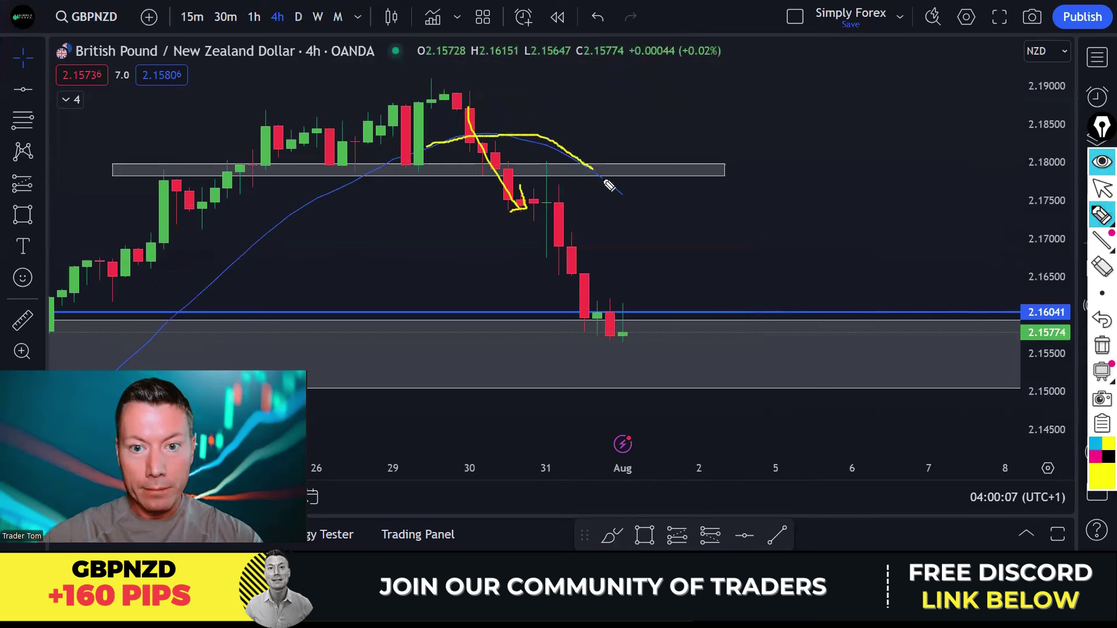
# Step: Underline the narrow zone, trace the swings up to the peak and down through it, add a parallel downward arrow, and clear the marks
pyautogui.click(1102, 345)
pyautogui.moveTo(157, 175); pyautogui.dragTo(464, 174)
pyautogui.moveTo(140, 268)
pyautogui.mouseDown()
pyautogui.moveTo(182, 181)
pyautogui.moveTo(204, 217)
pyautogui.moveTo(249, 155)
pyautogui.moveTo(297, 124)
pyautogui.moveTo(330, 168)
pyautogui.moveTo(389, 120)
pyautogui.moveTo(414, 152)
pyautogui.moveTo(449, 96)
pyautogui.moveTo(524, 220)
pyautogui.mouseUp()
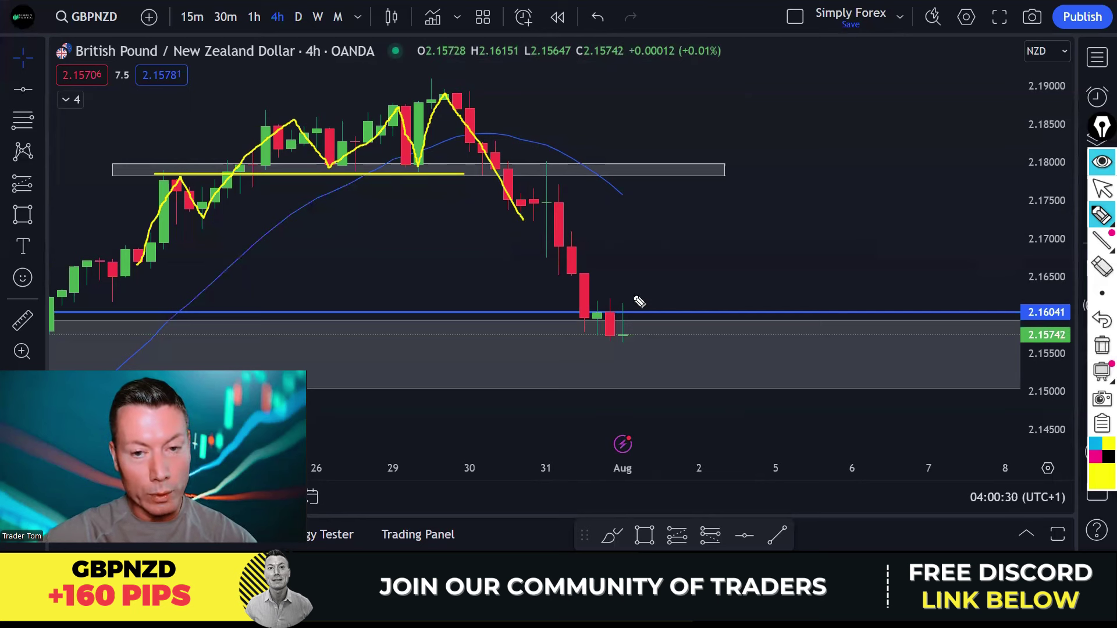
pyautogui.moveTo(500, 99)
pyautogui.mouseDown()
pyautogui.moveTo(576, 201)
pyautogui.moveTo(578, 221)
pyautogui.moveTo(550, 223)
pyautogui.mouseUp()
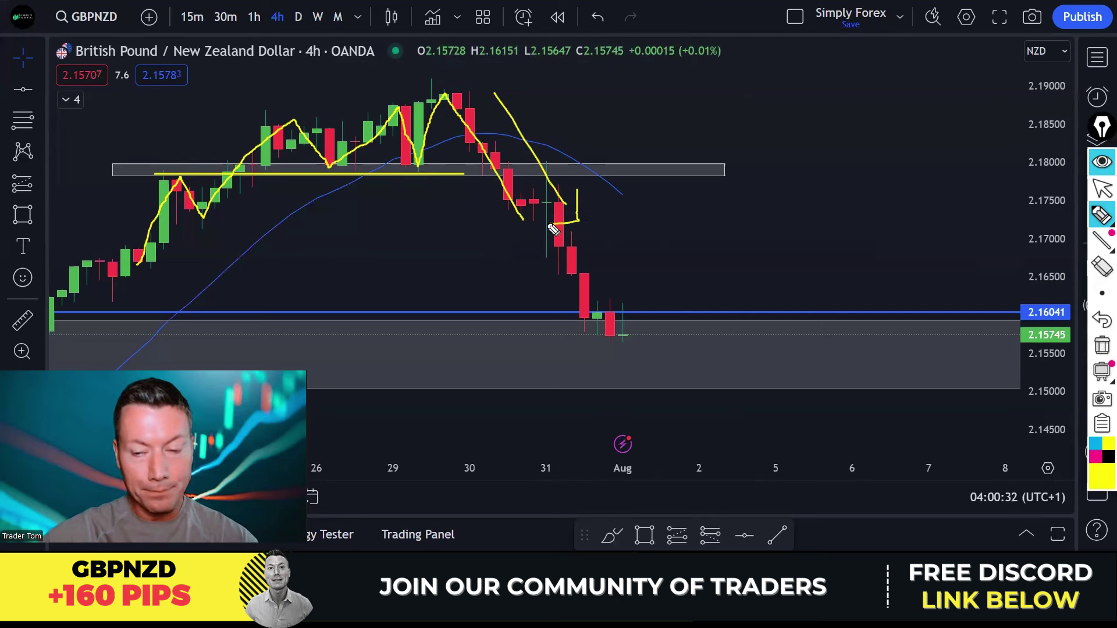
pyautogui.click(1100, 343)
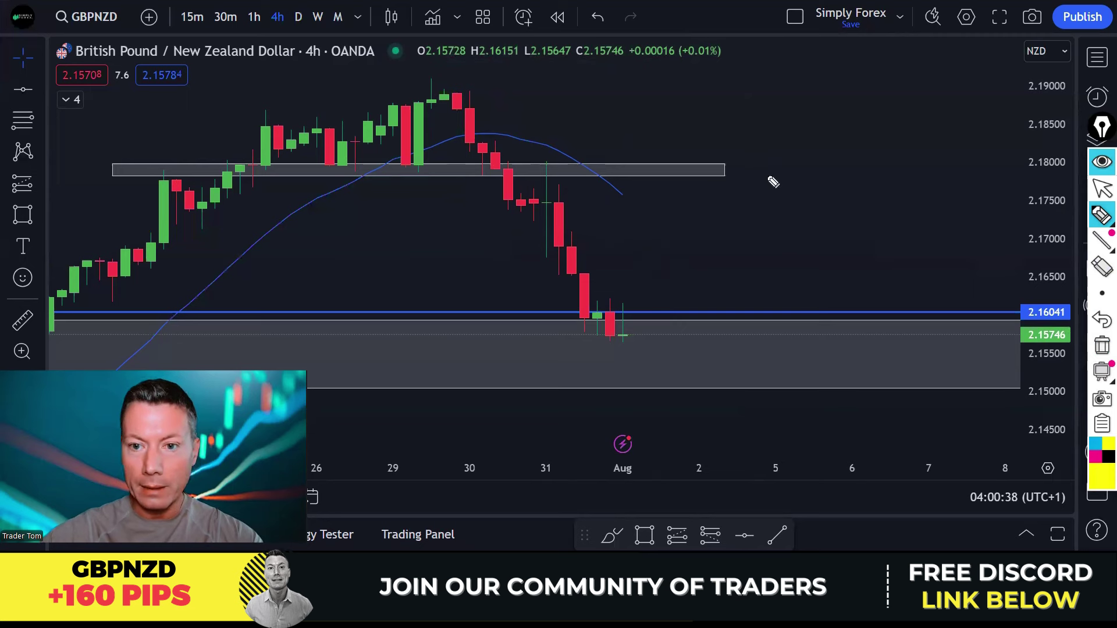
# Step: Trace the fall from the peak and the pullback, circle the retest of the narrow zone, and clear the marks
pyautogui.hotkey('ctrl', 'shift', '1')
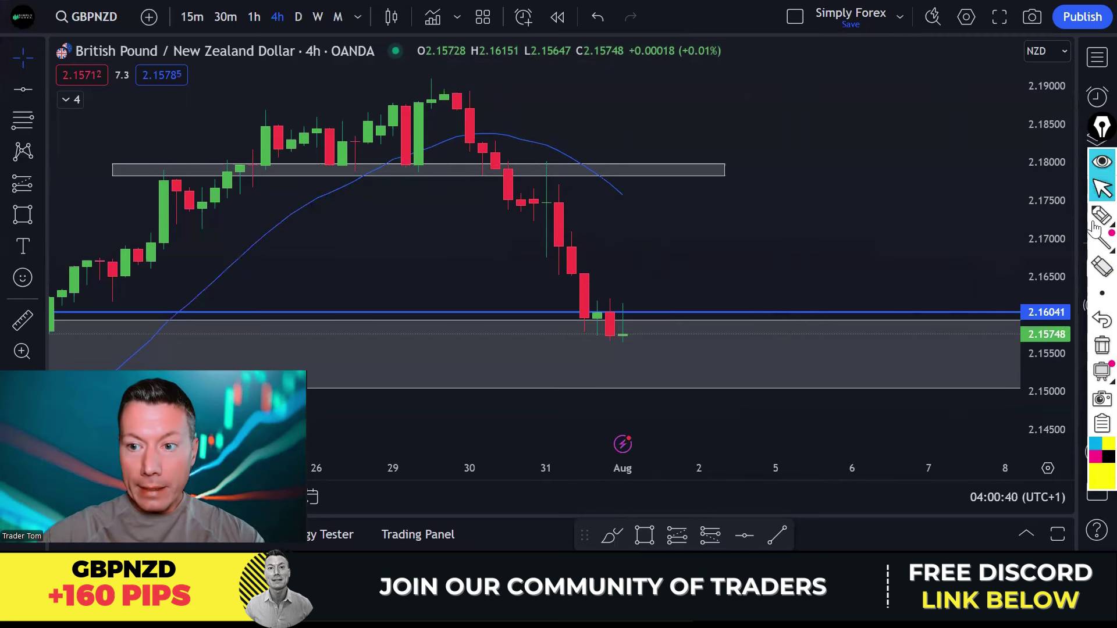
pyautogui.hotkey('ctrl', 'shift', '3')
pyautogui.moveTo(445, 90)
pyautogui.mouseDown()
pyautogui.moveTo(528, 222)
pyautogui.moveTo(554, 170)
pyautogui.moveTo(536, 175)
pyautogui.moveTo(558, 166)
pyautogui.moveTo(552, 203)
pyautogui.mouseUp()
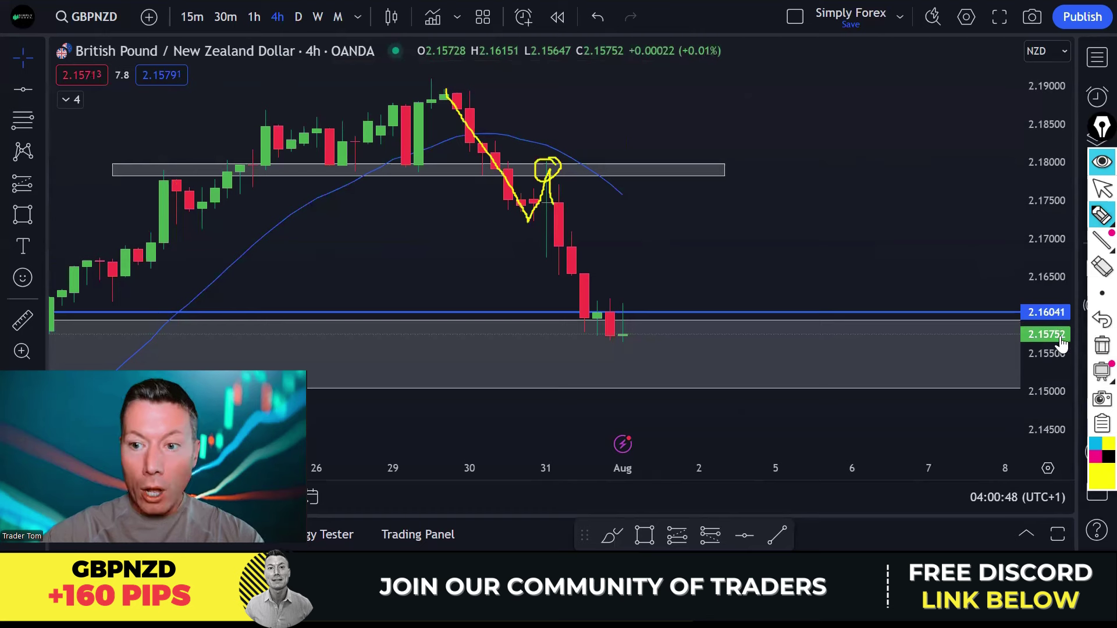
pyautogui.click(1102, 345)
pyautogui.moveTo(558, 167)
pyautogui.mouseDown()
pyautogui.moveTo(534, 195)
pyautogui.moveTo(546, 205)
pyautogui.moveTo(550, 163)
pyautogui.mouseUp()
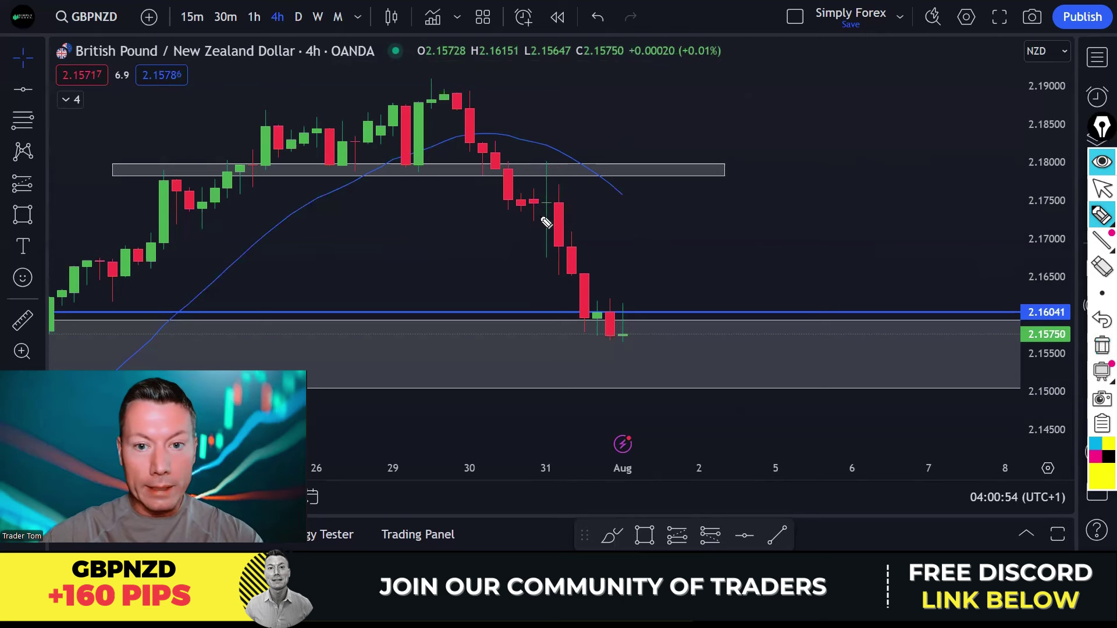
# Step: Mark the retest wick with its entry and stop levels, and draw arrows down the decline labelled 80% and 20% at the lower zone
pyautogui.moveTo(540, 212)
pyautogui.mouseDown()
pyautogui.moveTo(566, 214)
pyautogui.moveTo(566, 192)
pyautogui.moveTo(553, 195)
pyautogui.moveTo(579, 196)
pyautogui.moveTo(545, 175)
pyautogui.moveTo(573, 167)
pyautogui.moveTo(579, 141)
pyautogui.moveTo(557, 140)
pyautogui.mouseUp()
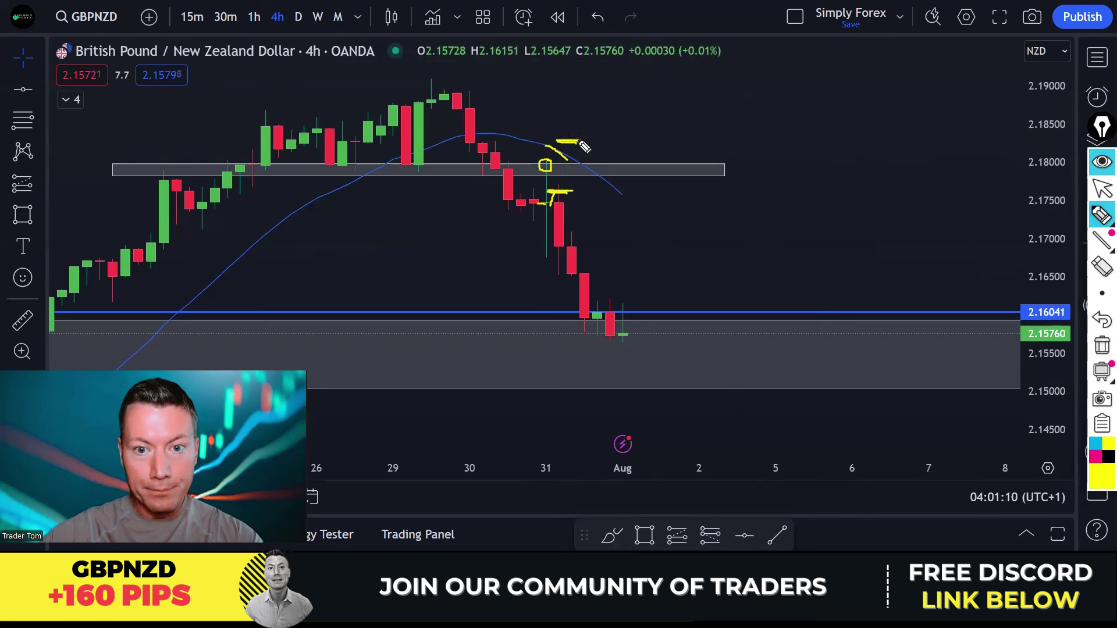
pyautogui.moveTo(573, 201)
pyautogui.mouseDown()
pyautogui.moveTo(593, 251)
pyautogui.moveTo(550, 252)
pyautogui.mouseUp()
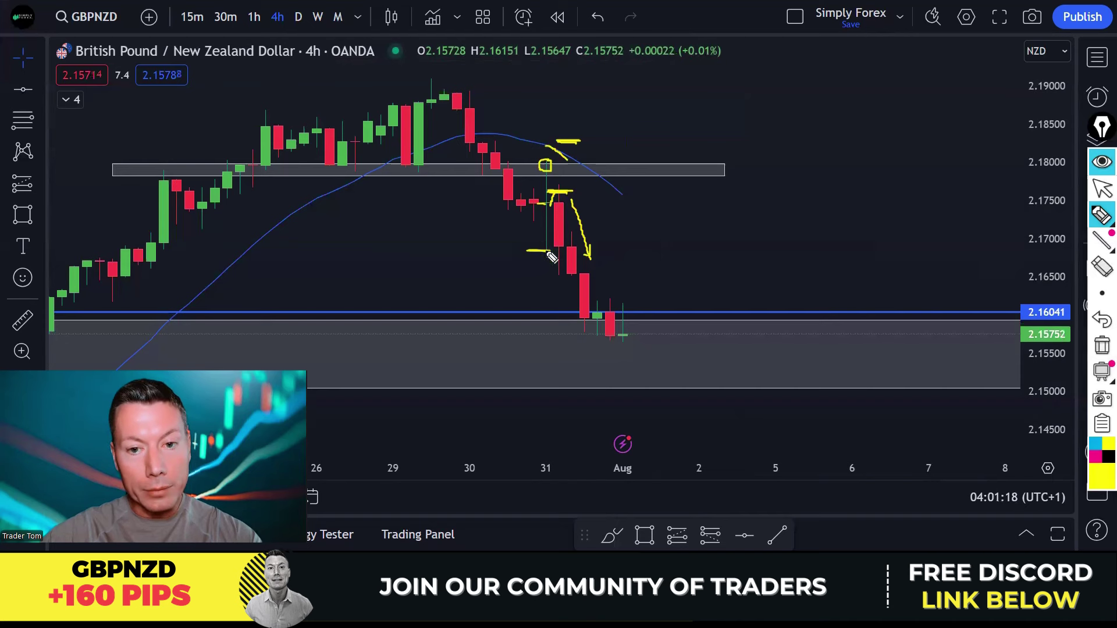
pyautogui.moveTo(607, 258)
pyautogui.mouseDown()
pyautogui.moveTo(607, 248)
pyautogui.moveTo(623, 262)
pyautogui.moveTo(616, 278)
pyautogui.moveTo(632, 336)
pyautogui.mouseUp()
pyautogui.click(631, 262)
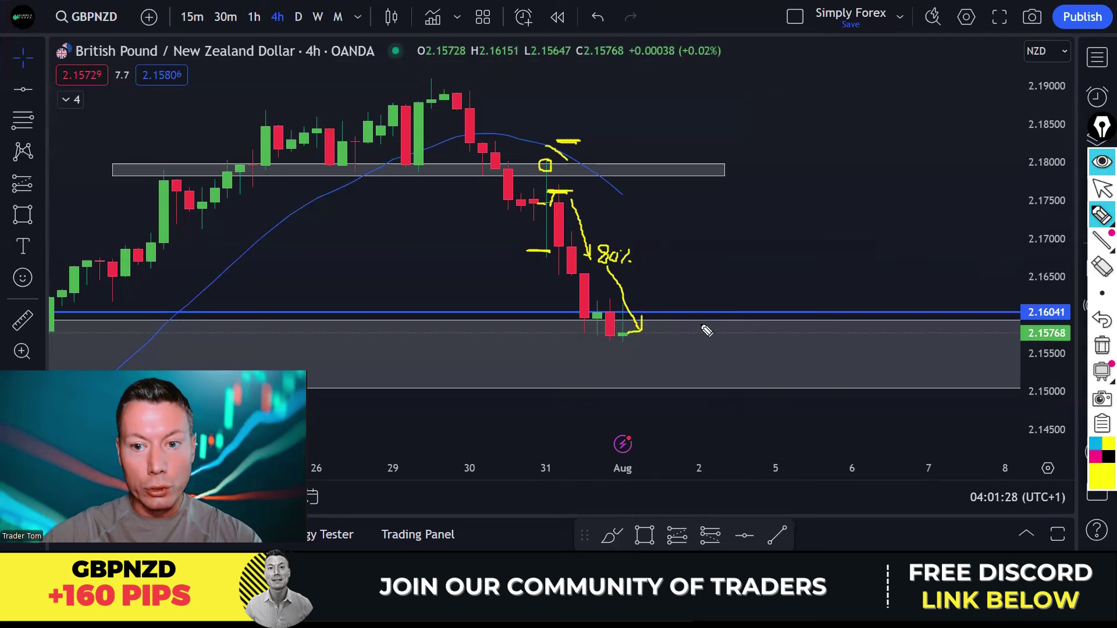
pyautogui.moveTo(876, 321)
pyautogui.mouseDown()
pyautogui.moveTo(648, 321)
pyautogui.moveTo(696, 334)
pyautogui.mouseUp()
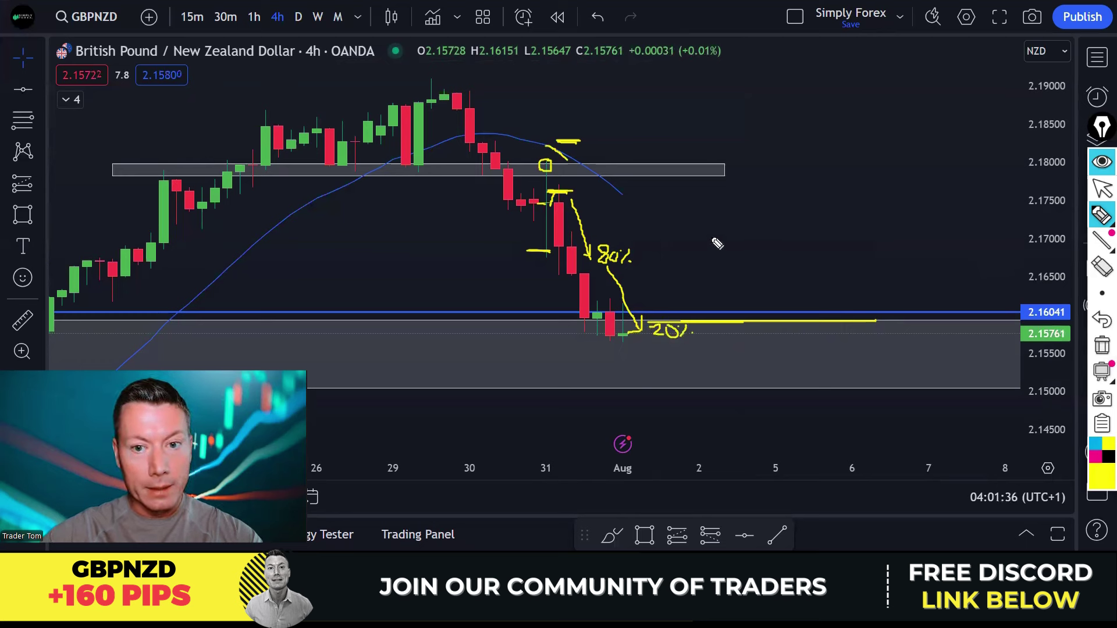
# Step: Measure the drop from the marked entry level to the blue line above the lower zone, and clear the pen marks
pyautogui.press('Escape')
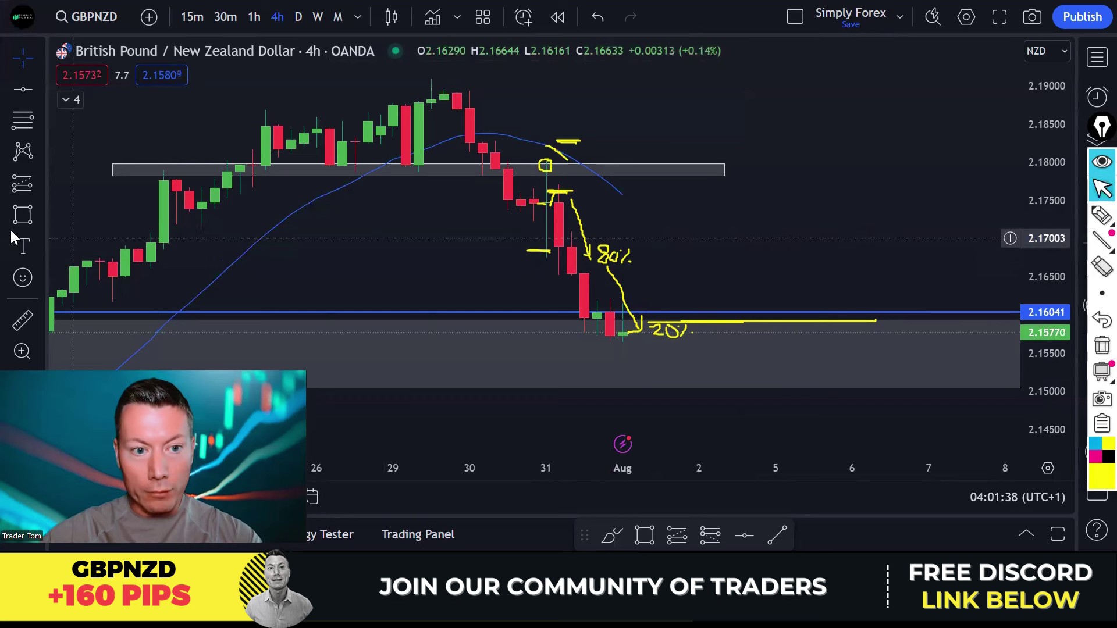
pyautogui.click(22, 320)
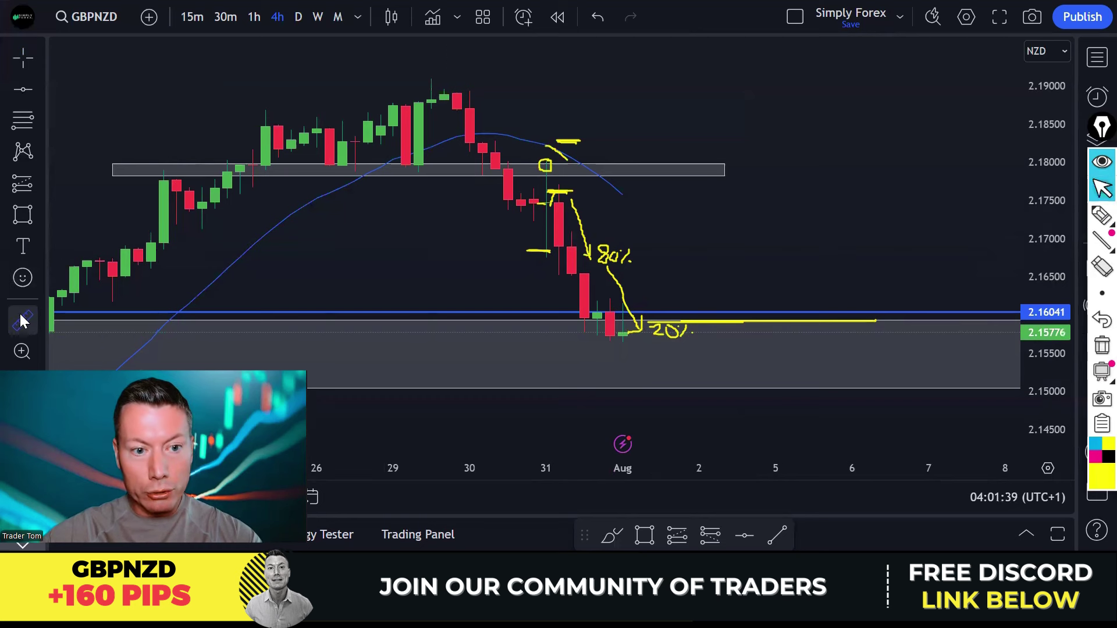
pyautogui.click(589, 193)
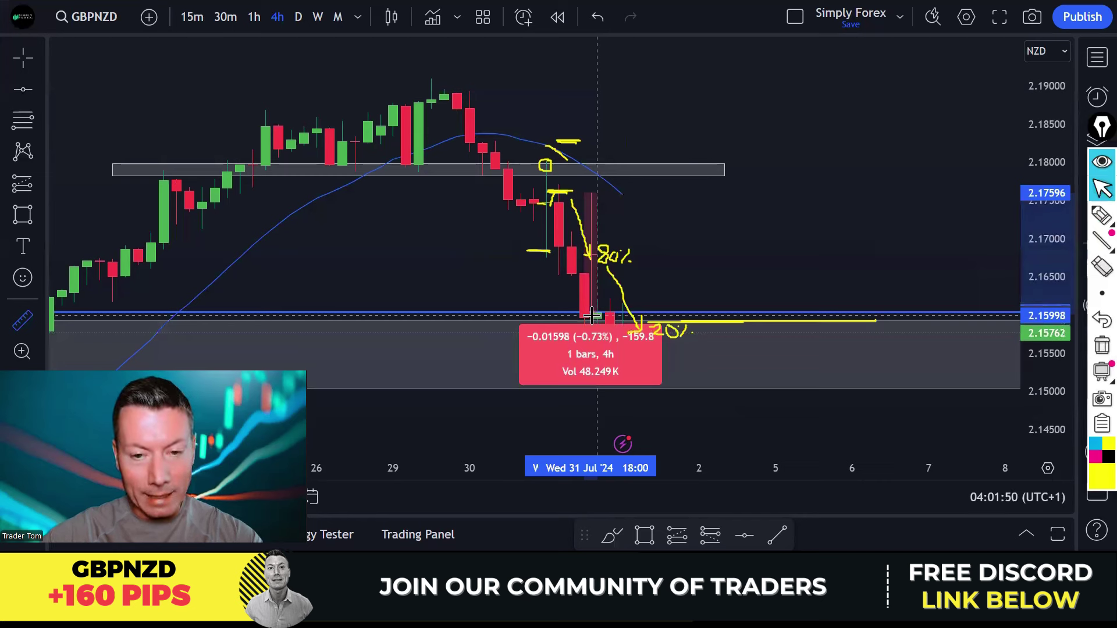
pyautogui.press('Escape')
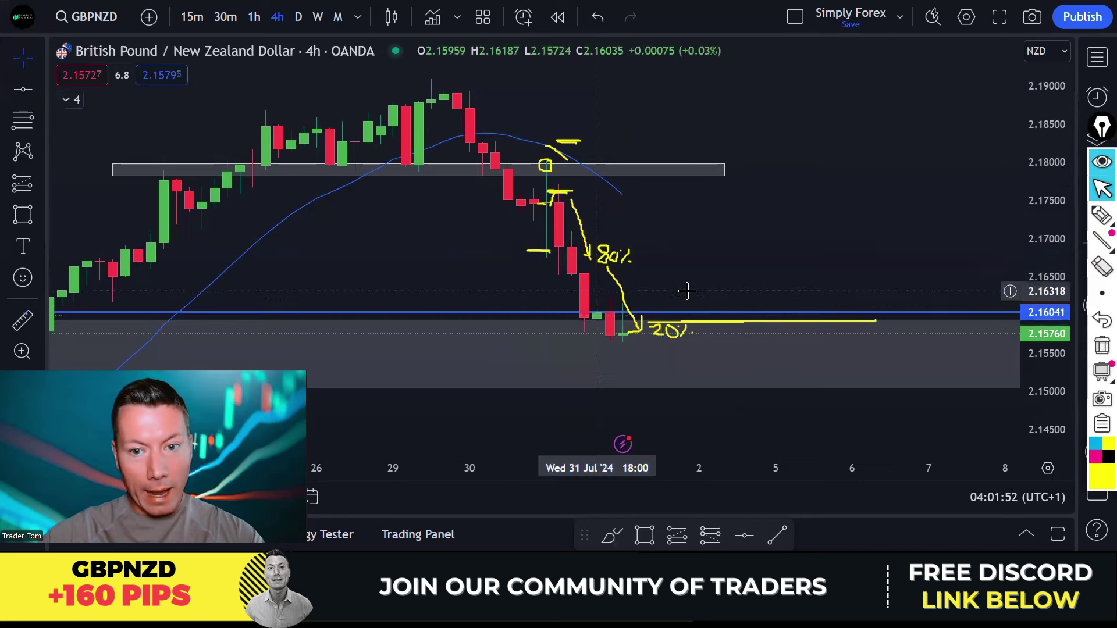
pyautogui.click(1099, 348)
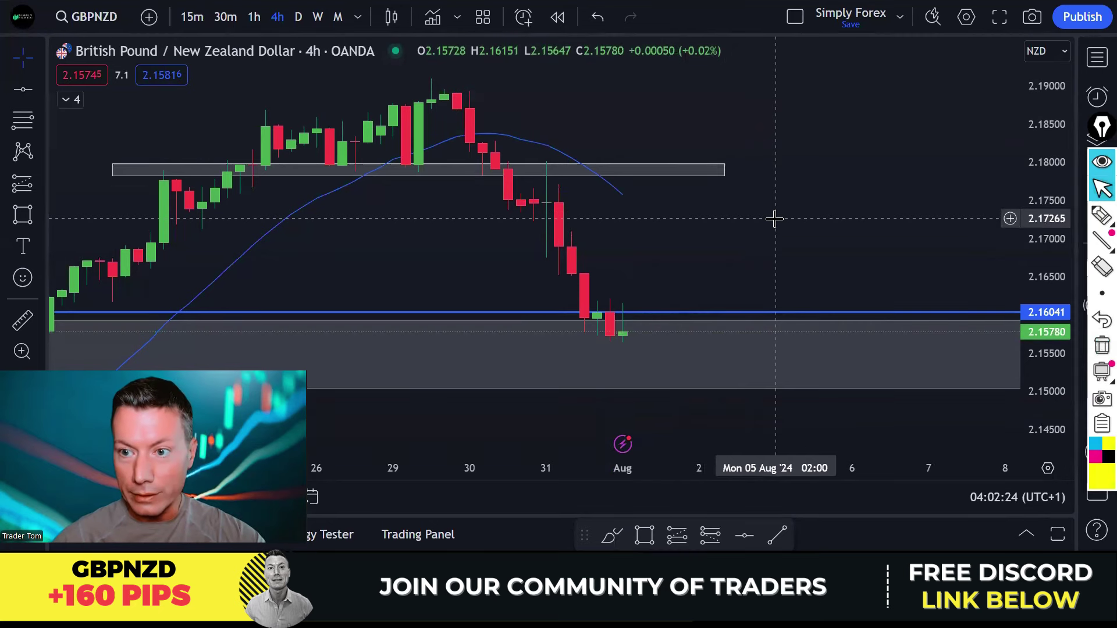
# Step: Open the watchlist, load the GBPAUD chart, and switch it to the daily timeframe with the July rally in view
pyautogui.click(1096, 58)
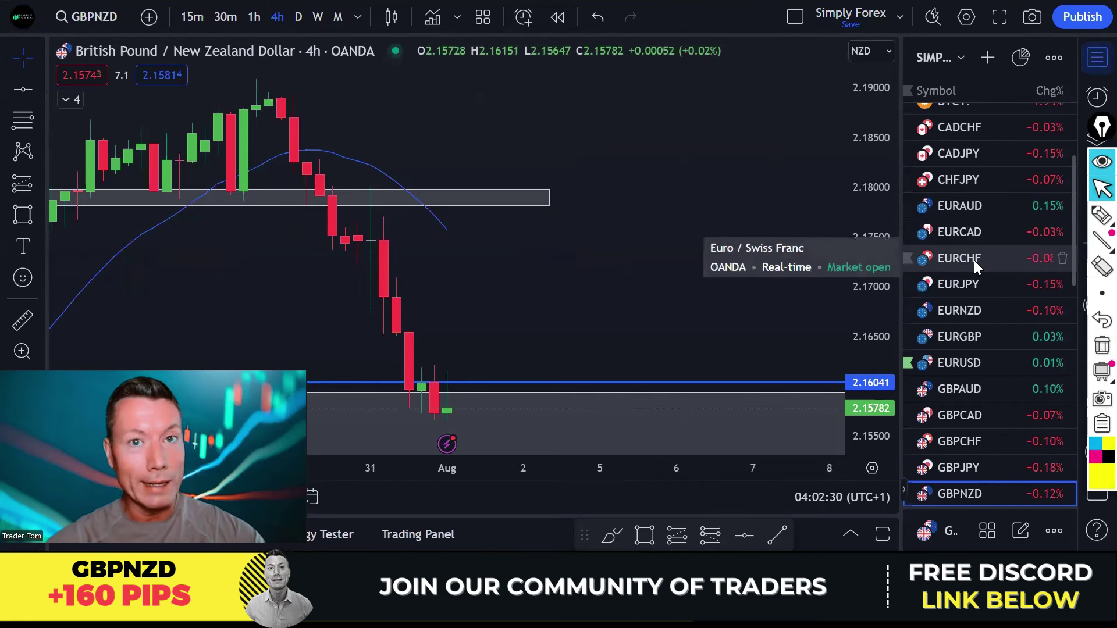
pyautogui.scroll(-3, 975, 303)
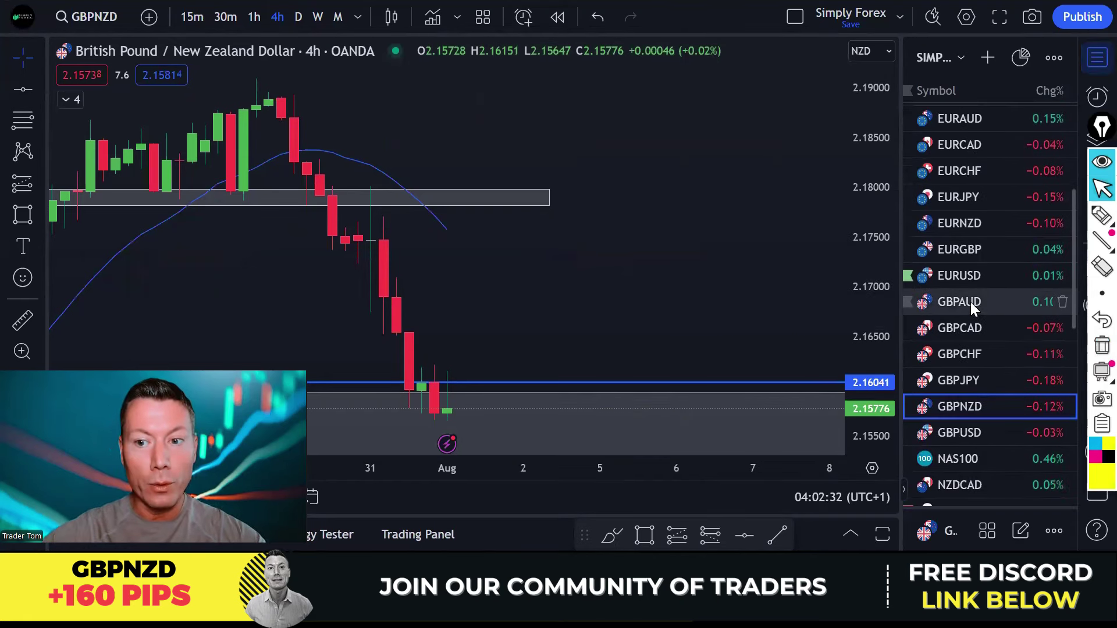
pyautogui.click(971, 302)
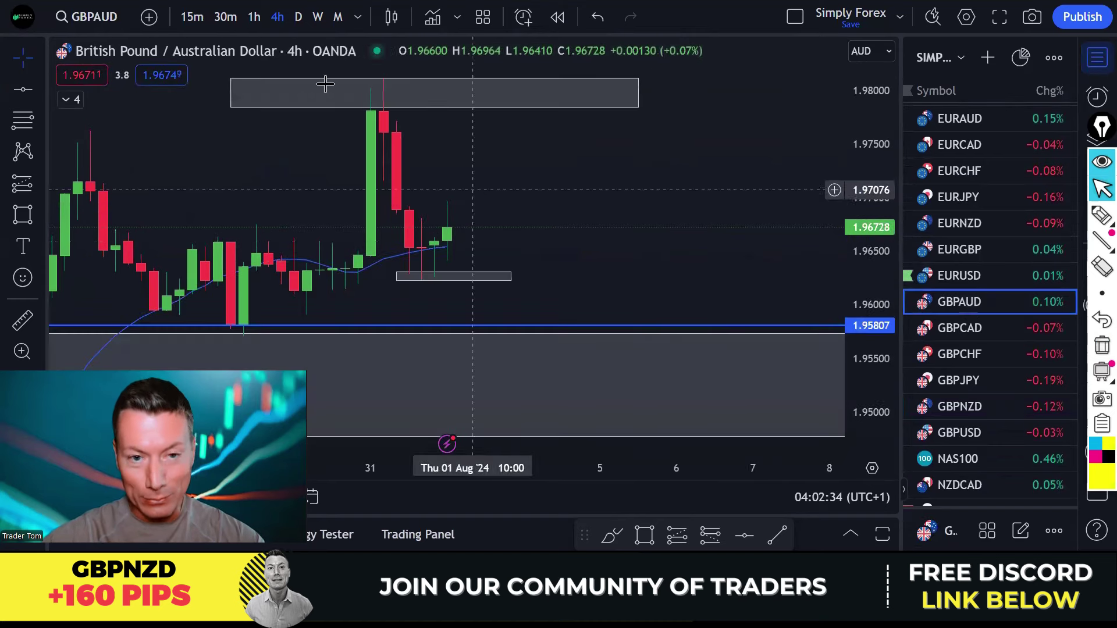
pyautogui.click(299, 16)
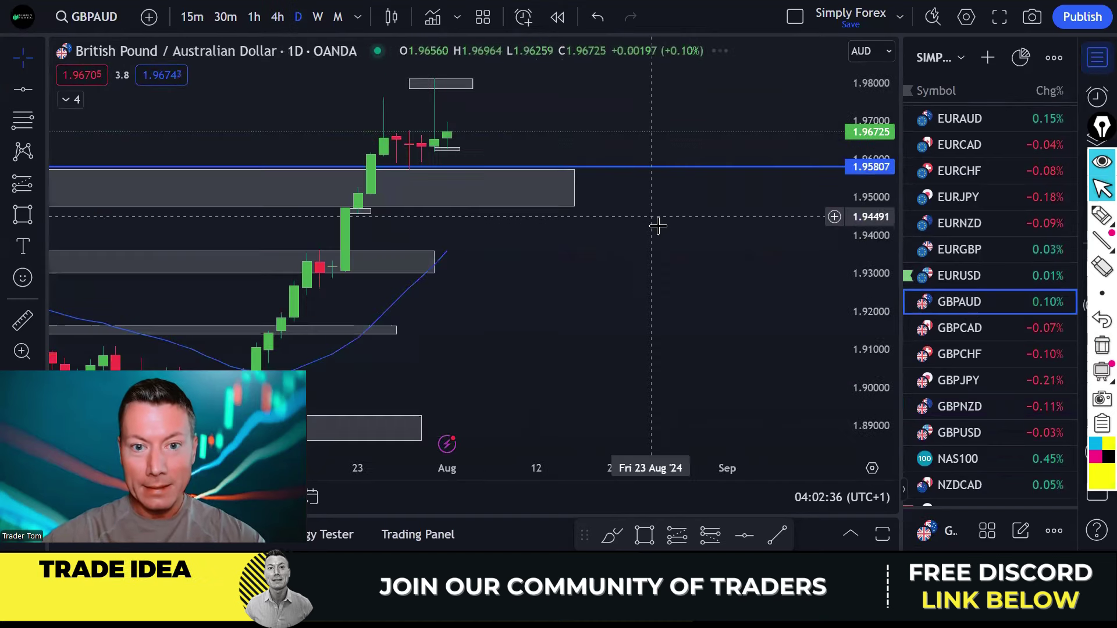
pyautogui.scroll(-2, 675, 245)
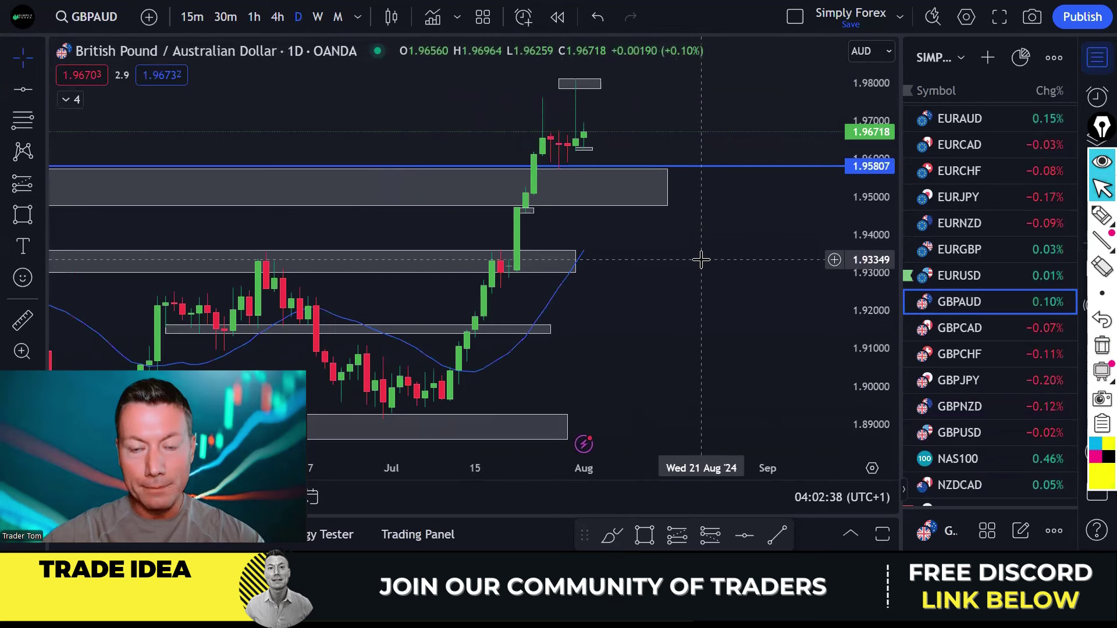
pyautogui.scroll(-3, 701, 260)
pyautogui.scroll(1, 727, 270)
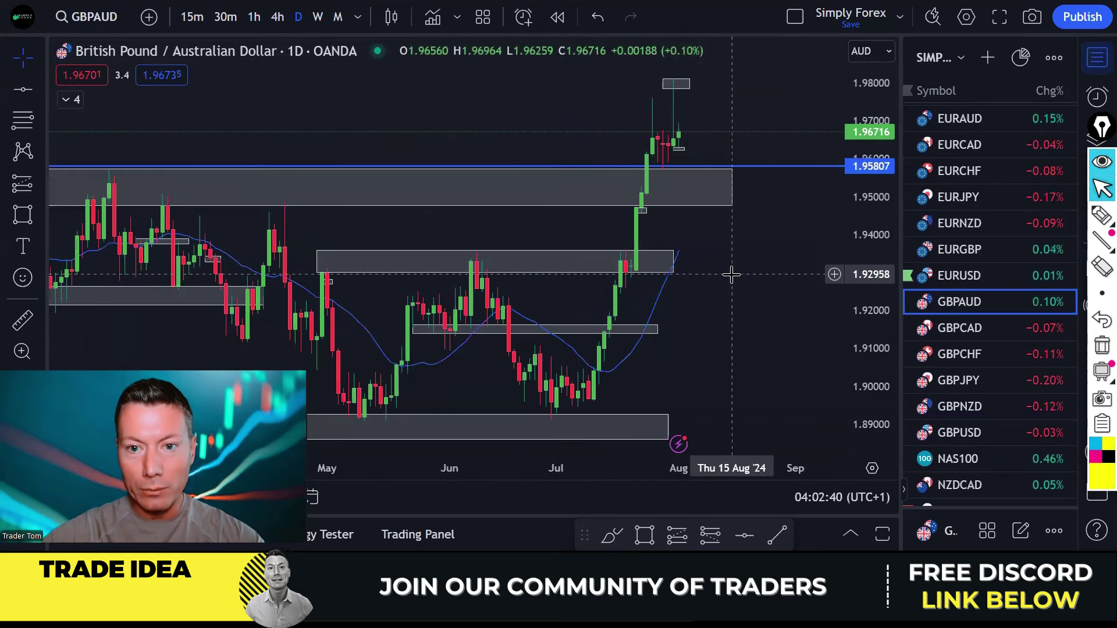
pyautogui.scroll(3, 730, 274)
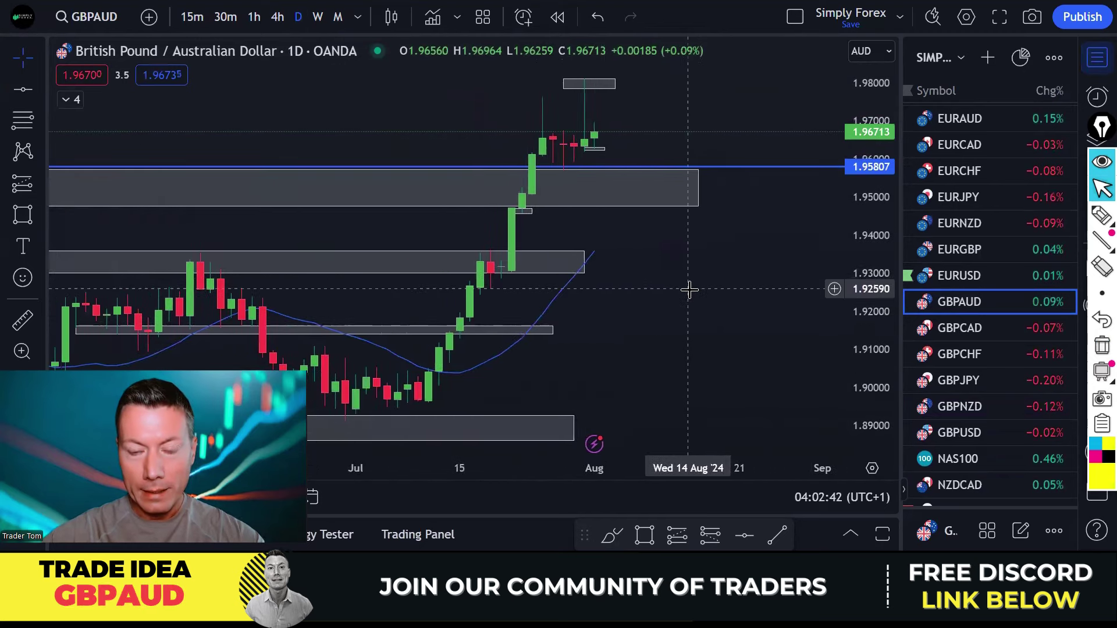
# Step: Draw an upward arrow along the rally, circle the long-wicked candle at 1.98000, mark its rejection with a downward arrow, and clear the marks
pyautogui.click(1102, 215)
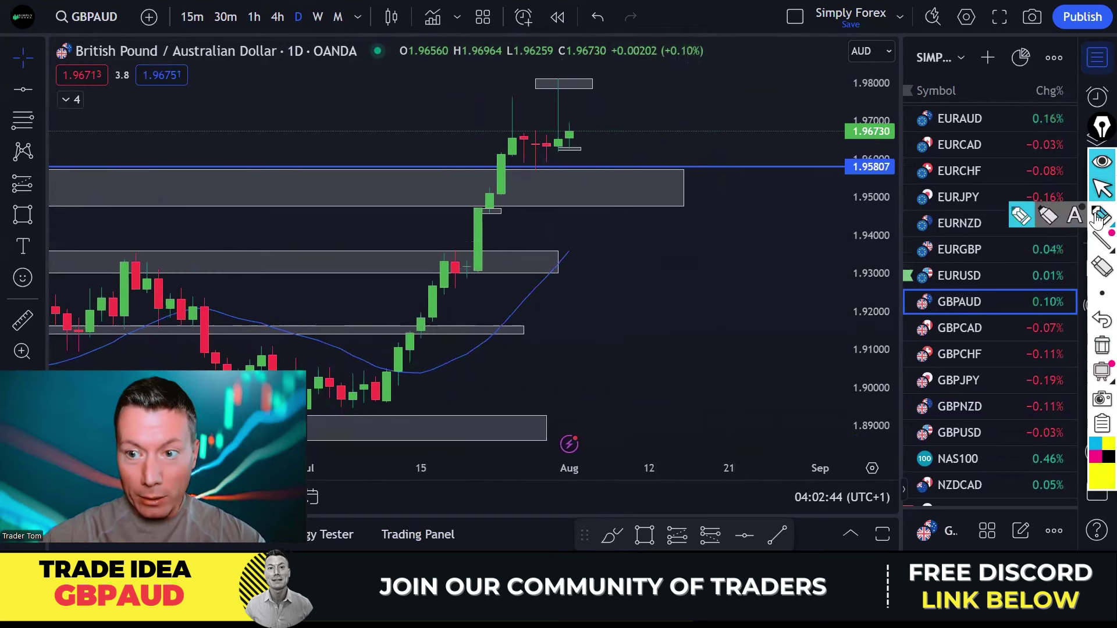
pyautogui.moveTo(394, 383)
pyautogui.mouseDown()
pyautogui.moveTo(486, 240)
pyautogui.moveTo(514, 105)
pyautogui.moveTo(527, 131)
pyautogui.mouseUp()
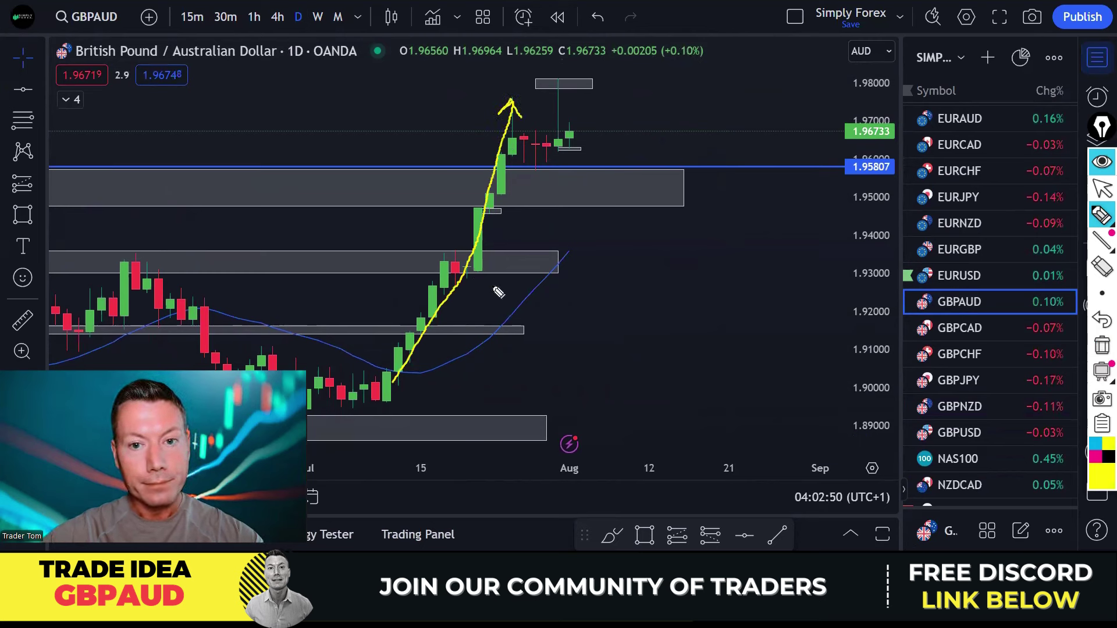
pyautogui.moveTo(565, 77)
pyautogui.mouseDown()
pyautogui.moveTo(550, 87)
pyautogui.moveTo(559, 156)
pyautogui.moveTo(573, 133)
pyautogui.moveTo(566, 75)
pyautogui.mouseUp()
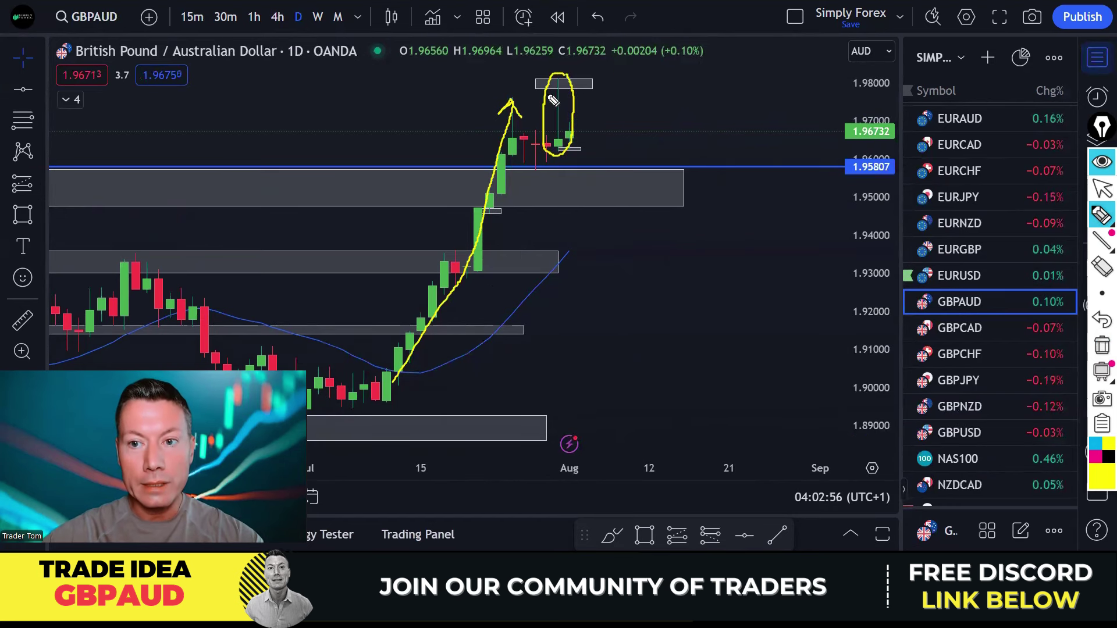
pyautogui.moveTo(879, 89); pyautogui.dragTo(853, 90)
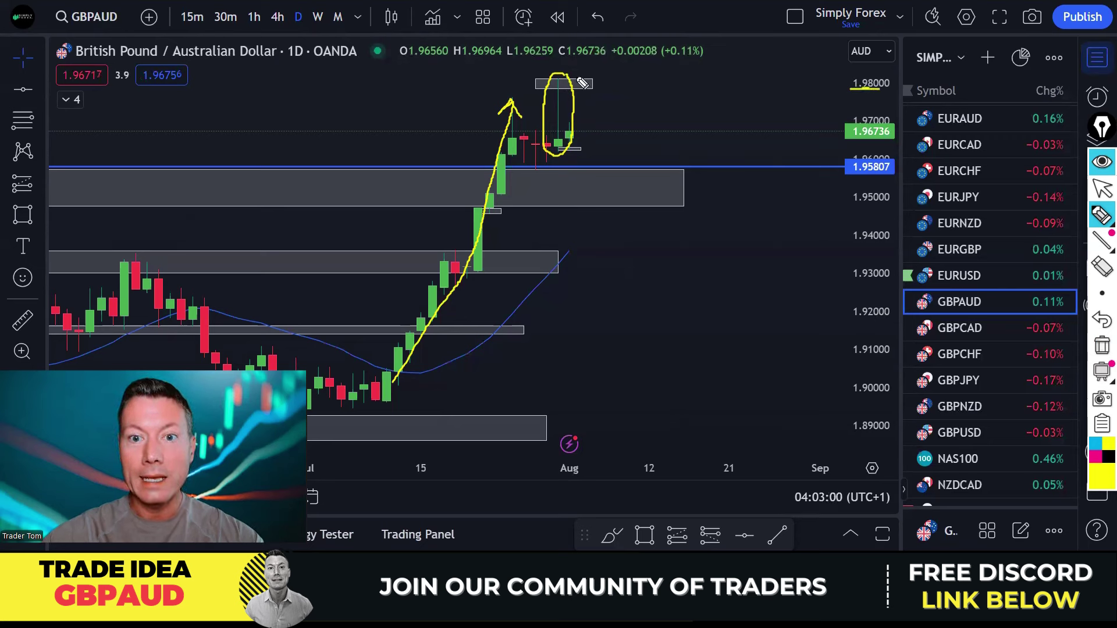
pyautogui.moveTo(584, 89)
pyautogui.mouseDown()
pyautogui.moveTo(607, 139)
pyautogui.moveTo(595, 140)
pyautogui.mouseUp()
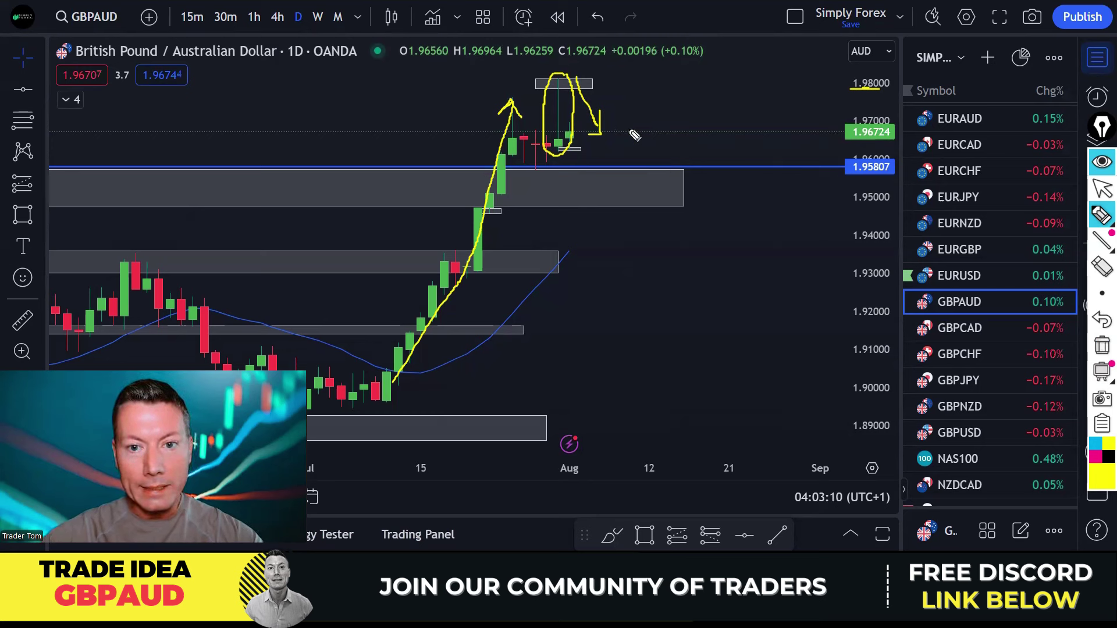
pyautogui.click(1097, 349)
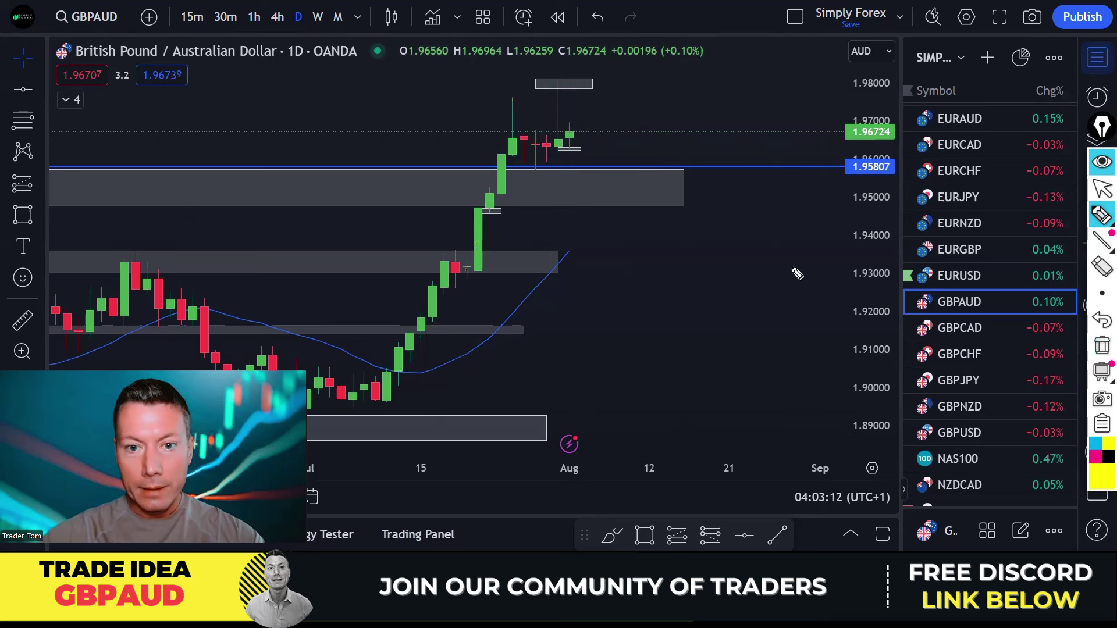
# Step: Mark the blue 1.95807 support line beneath the recent candles and at its price label, and clear the pen marks
pyautogui.moveTo(538, 170); pyautogui.dragTo(576, 166)
pyautogui.moveTo(880, 169)
pyautogui.mouseDown()
pyautogui.moveTo(870, 157)
pyautogui.moveTo(867, 182)
pyautogui.moveTo(893, 165)
pyautogui.mouseUp()
pyautogui.click(1100, 347)
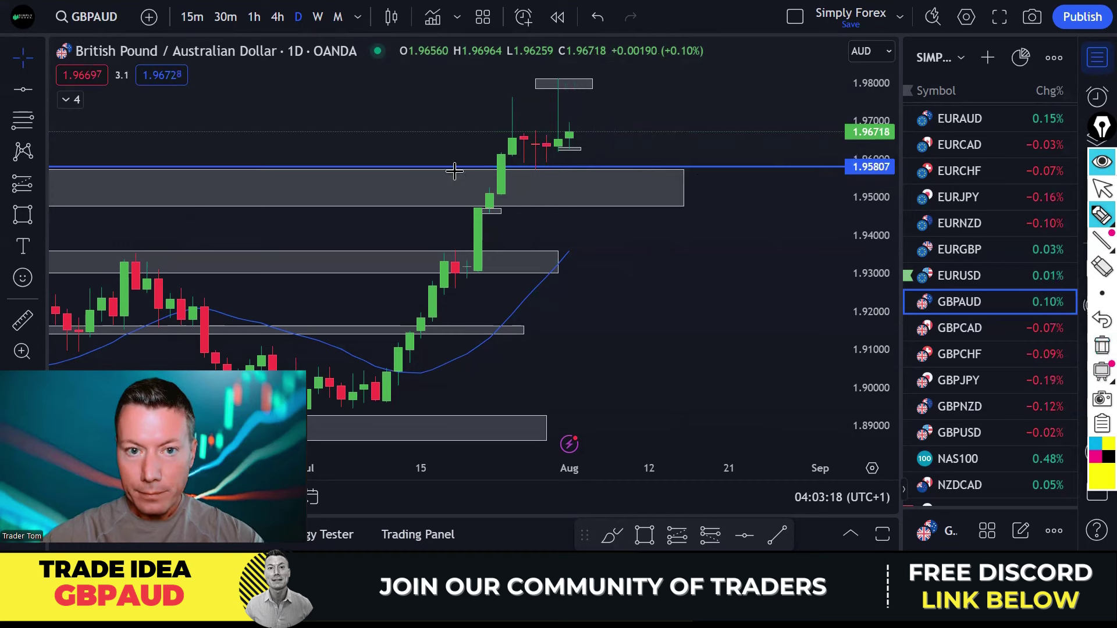
# Step: Switch GBPAUD to the 4h timeframe, trace the sideways swings up to the spike and back down in yellow, and clear the marks
pyautogui.click(277, 17)
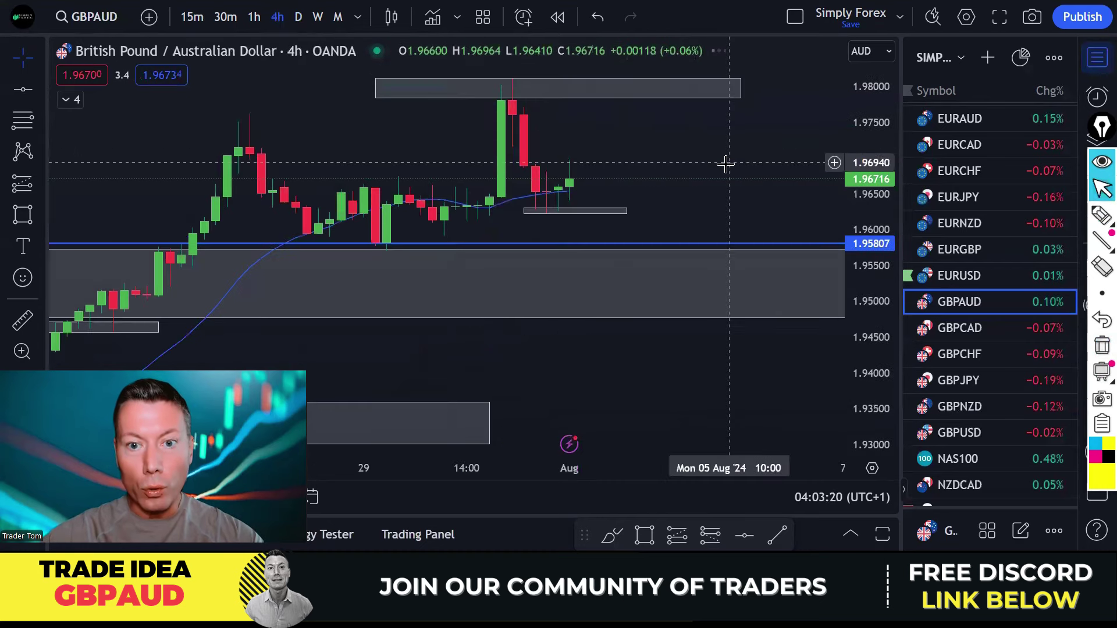
pyautogui.scroll(3, 721, 166)
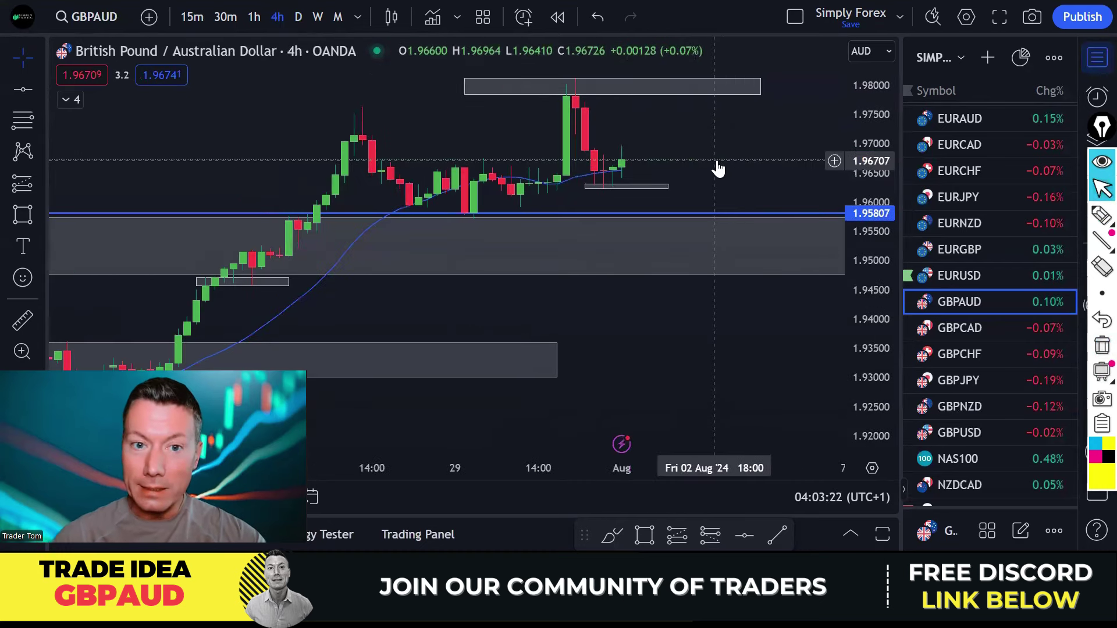
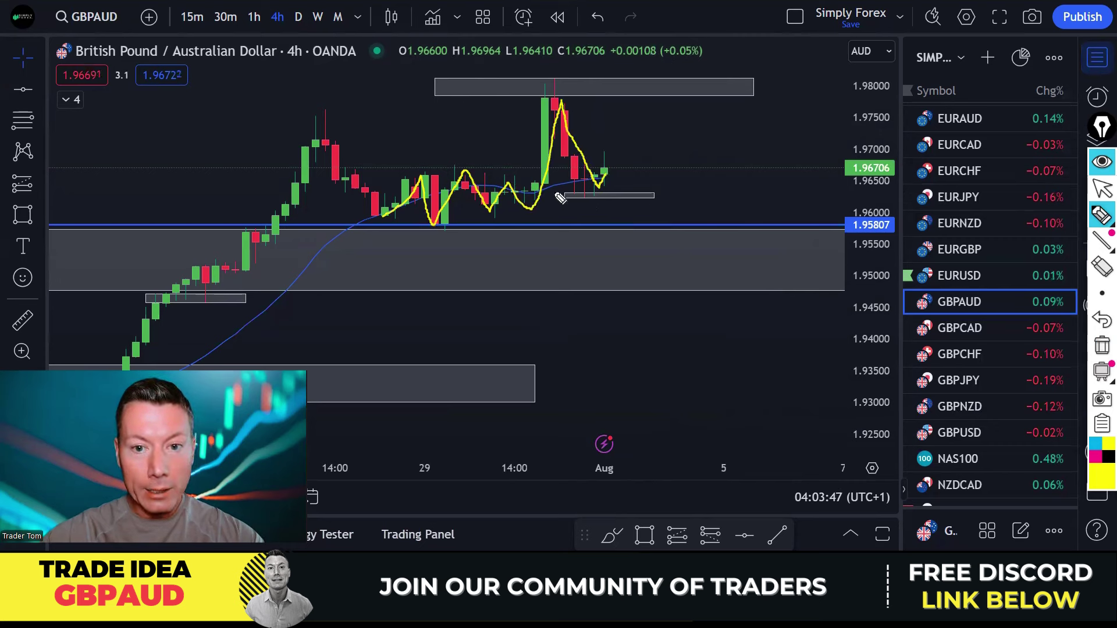
pyautogui.click(1100, 346)
# Step: Pen a projected bounce to about 1.97000 and a drop ending in a boxed candle that breaks through the small grey zone under price
pyautogui.scroll(3, 731, 149)
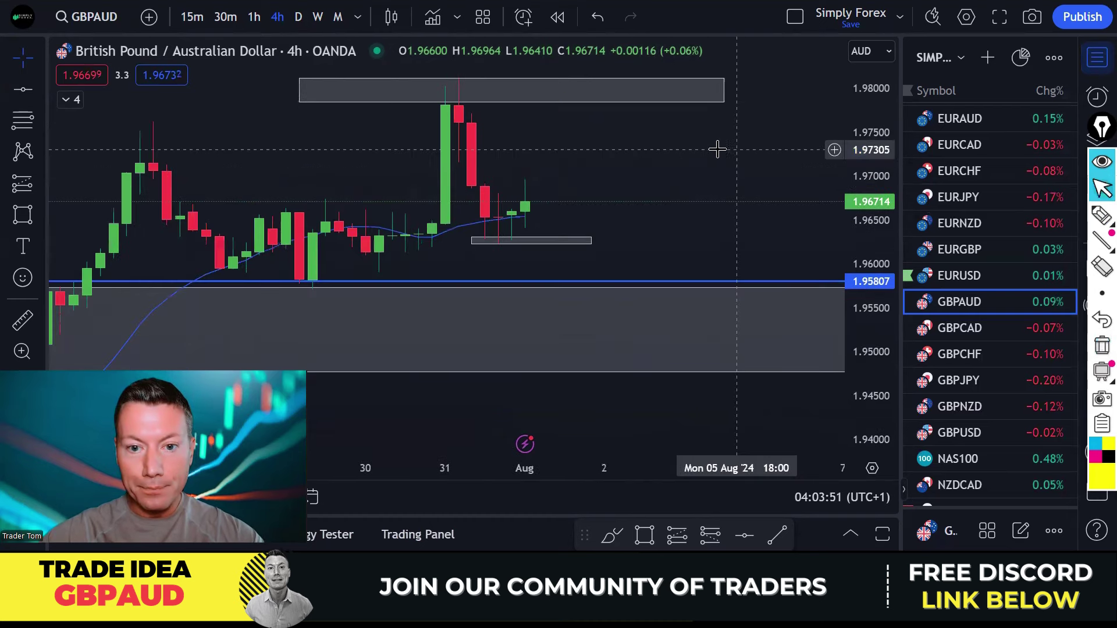
pyautogui.click(1102, 216)
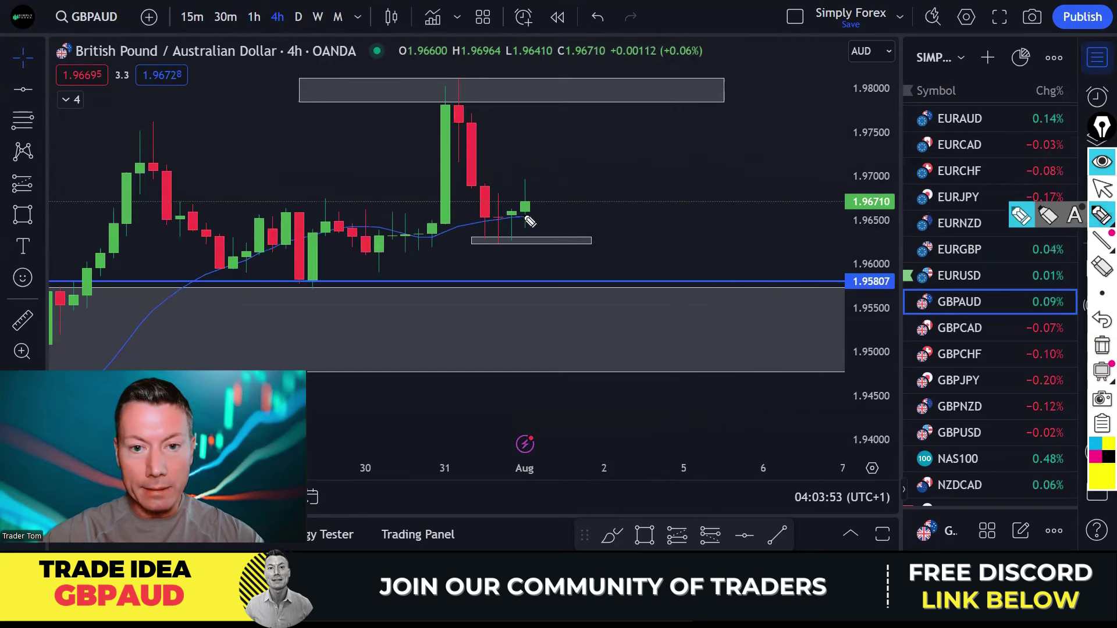
pyautogui.moveTo(479, 240)
pyautogui.mouseDown()
pyautogui.moveTo(549, 247)
pyautogui.moveTo(544, 200)
pyautogui.moveTo(557, 172)
pyautogui.mouseUp()
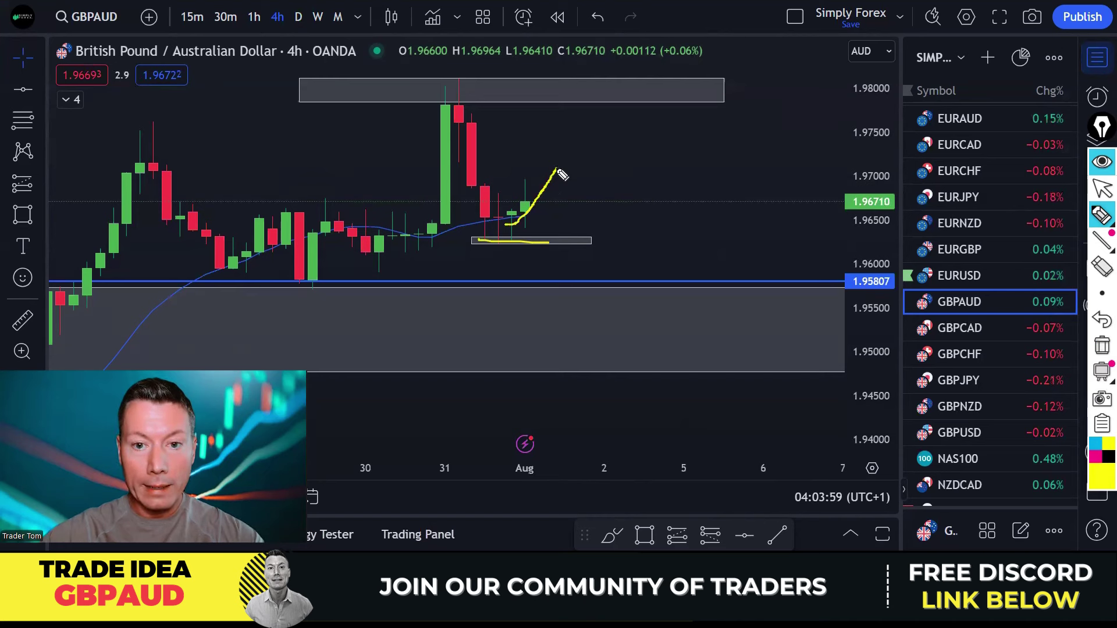
pyautogui.moveTo(557, 174)
pyautogui.mouseDown()
pyautogui.moveTo(573, 255)
pyautogui.moveTo(590, 253)
pyautogui.mouseUp()
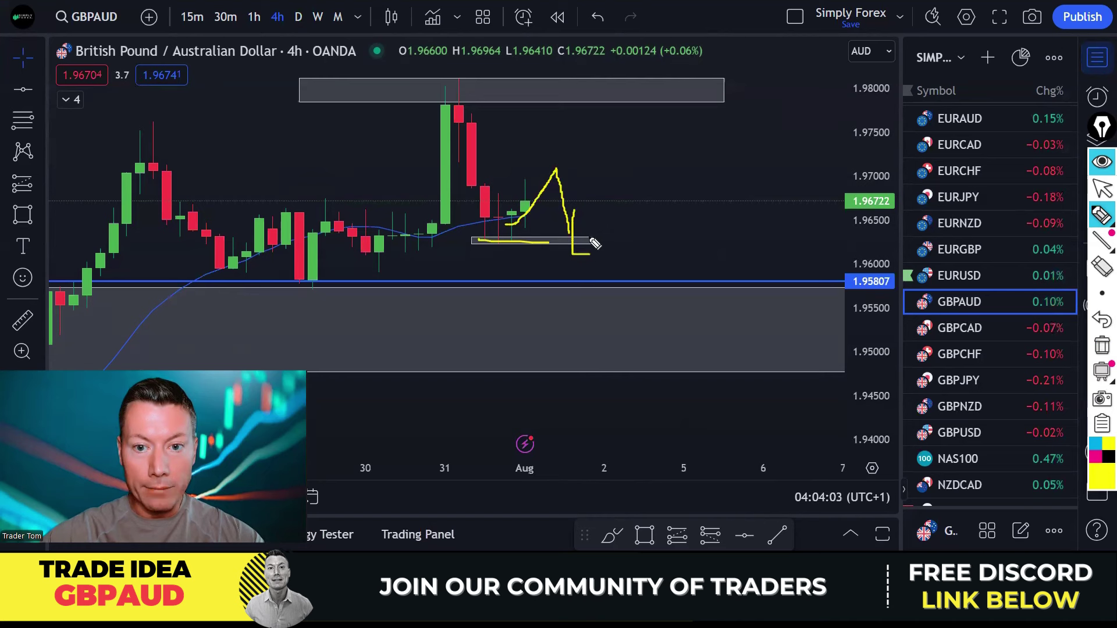
pyautogui.moveTo(574, 210)
pyautogui.mouseDown()
pyautogui.moveTo(586, 209)
pyautogui.moveTo(588, 235)
pyautogui.mouseUp()
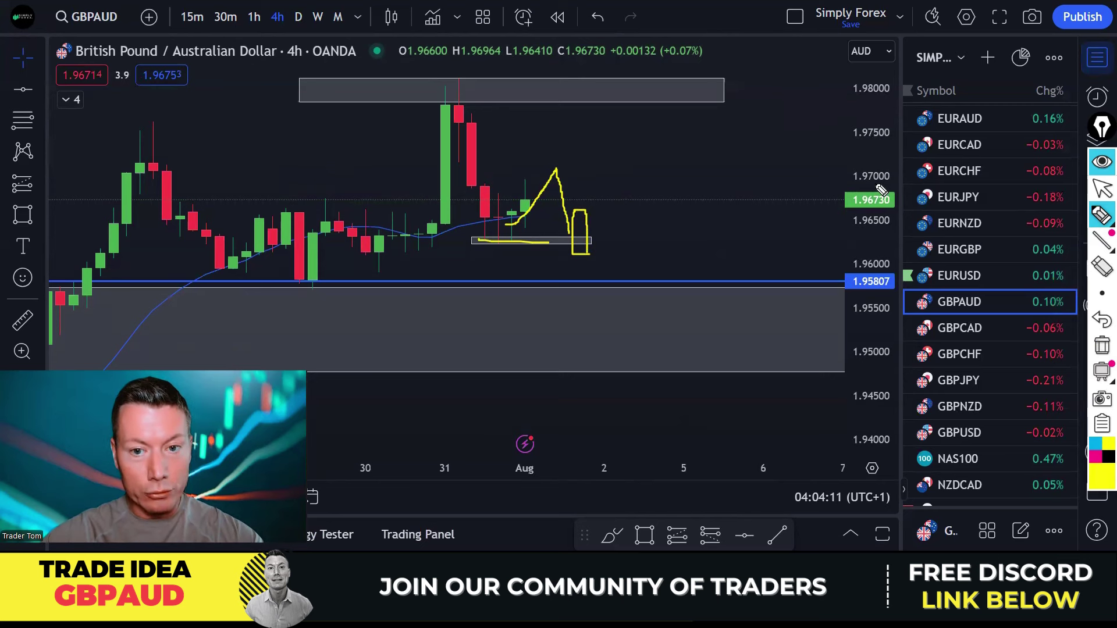
# Step: Mark the spike high, the projected lower high and the lows with short lines, sketch the moving average curving over, and clear the marks
pyautogui.moveTo(466, 241); pyautogui.dragTo(589, 254)
pyautogui.moveTo(426, 102); pyautogui.dragTo(478, 101)
pyautogui.moveTo(531, 167); pyautogui.dragTo(590, 167)
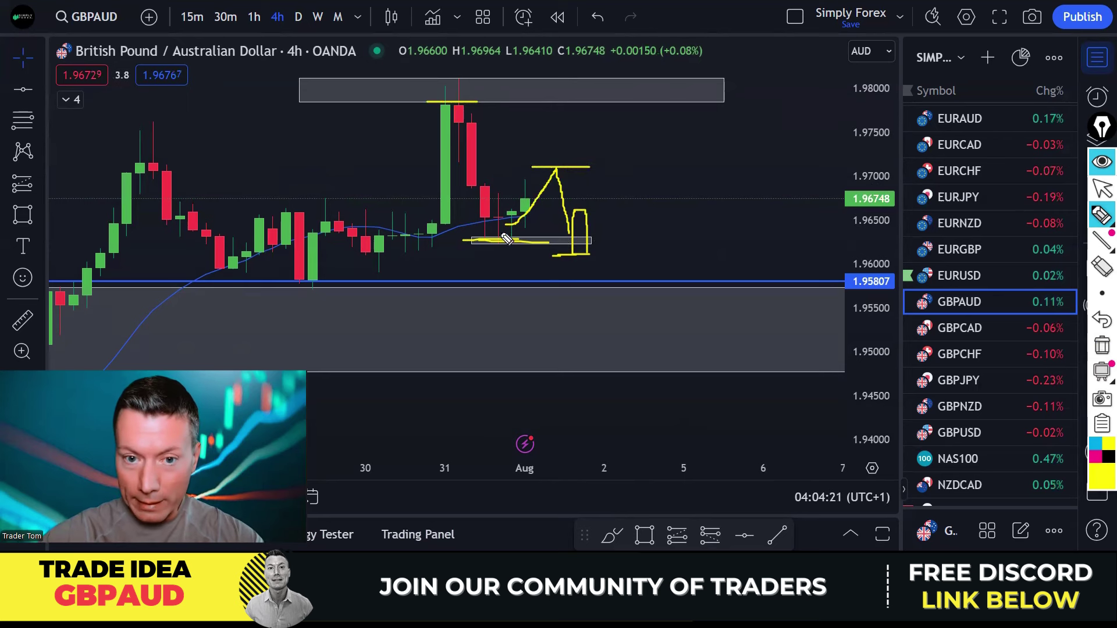
pyautogui.moveTo(437, 238)
pyautogui.mouseDown()
pyautogui.moveTo(605, 204)
pyautogui.moveTo(655, 238)
pyautogui.mouseUp()
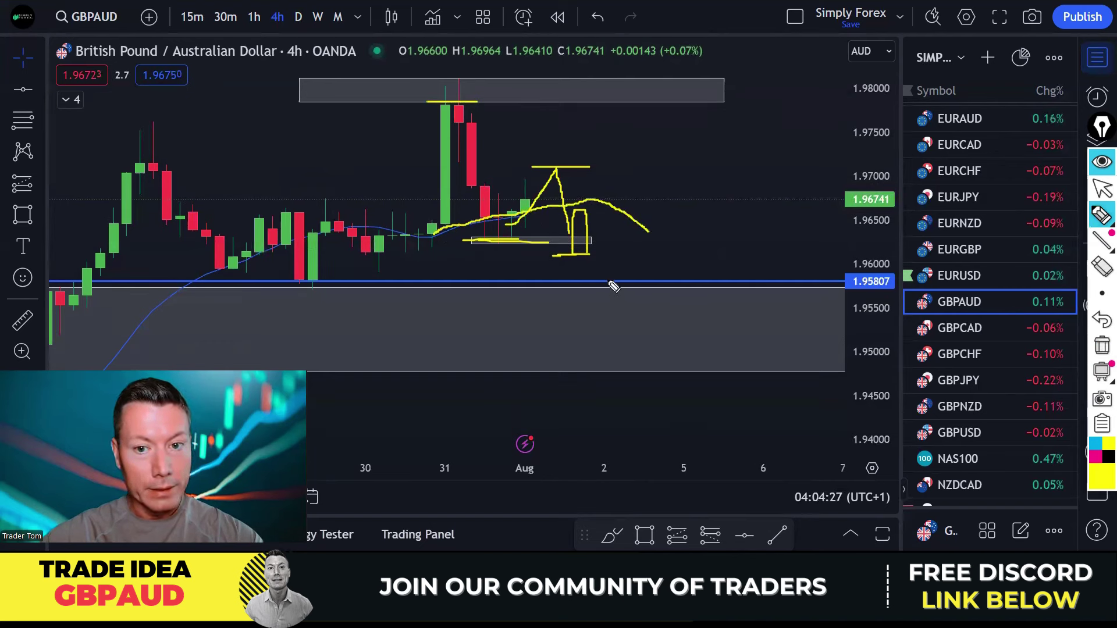
pyautogui.click(1099, 347)
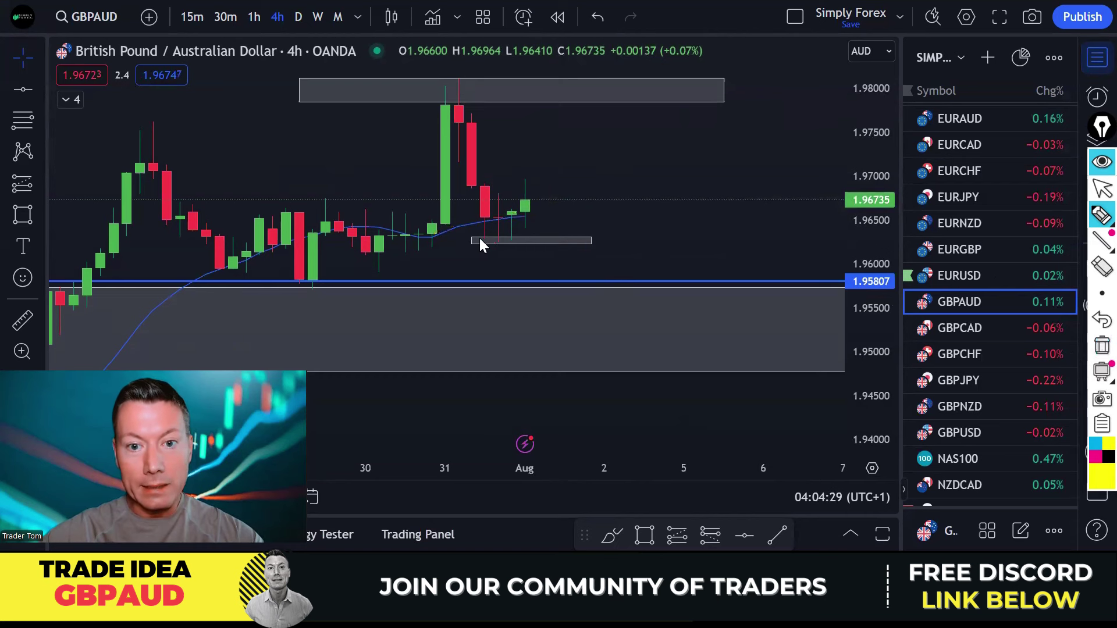
# Step: Draw a break and retest of the small grey zone down to 1.95807, measure that drop with the ruler, and clear the marks
pyautogui.moveTo(469, 238)
pyautogui.mouseDown()
pyautogui.moveTo(597, 240)
pyautogui.moveTo(555, 245)
pyautogui.mouseUp()
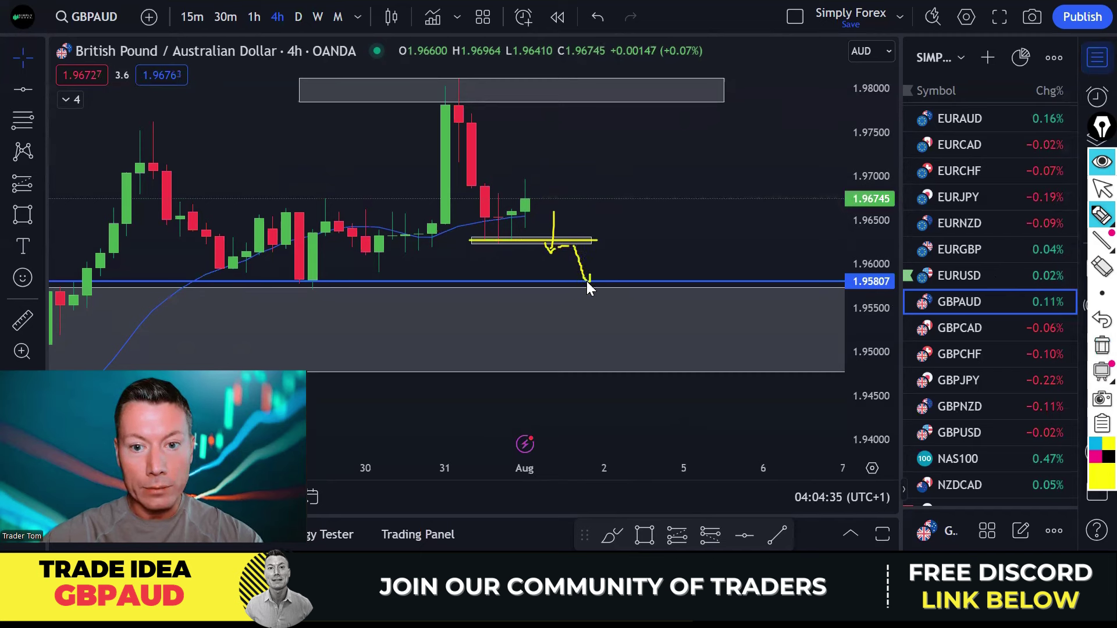
pyautogui.press('Escape')
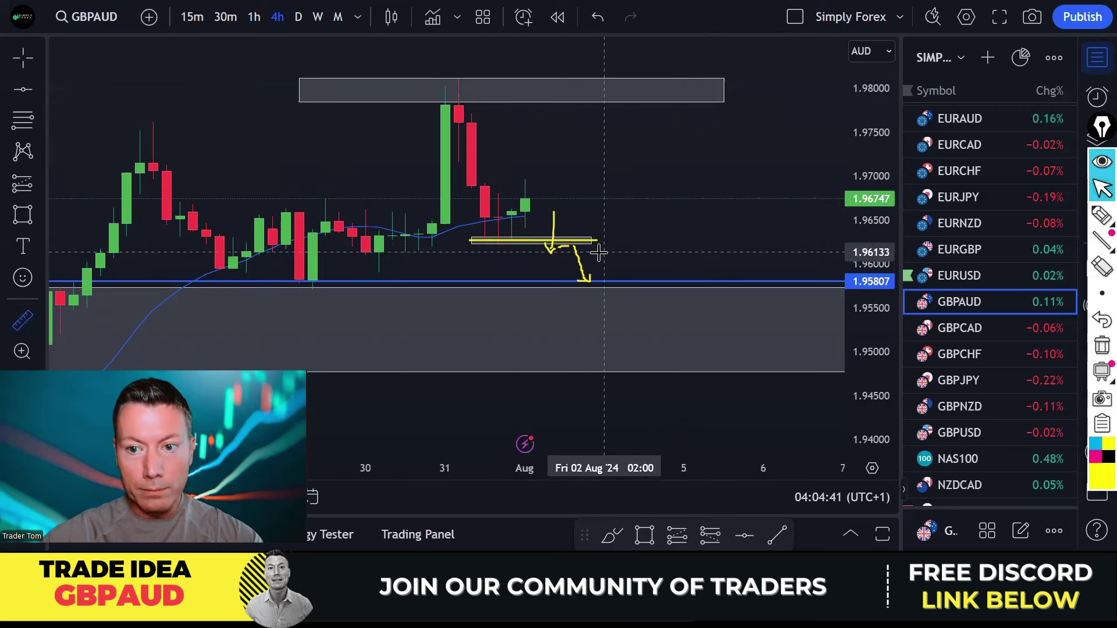
pyautogui.keyDown('shift'); pyautogui.click(599, 245); pyautogui.keyUp('shift')
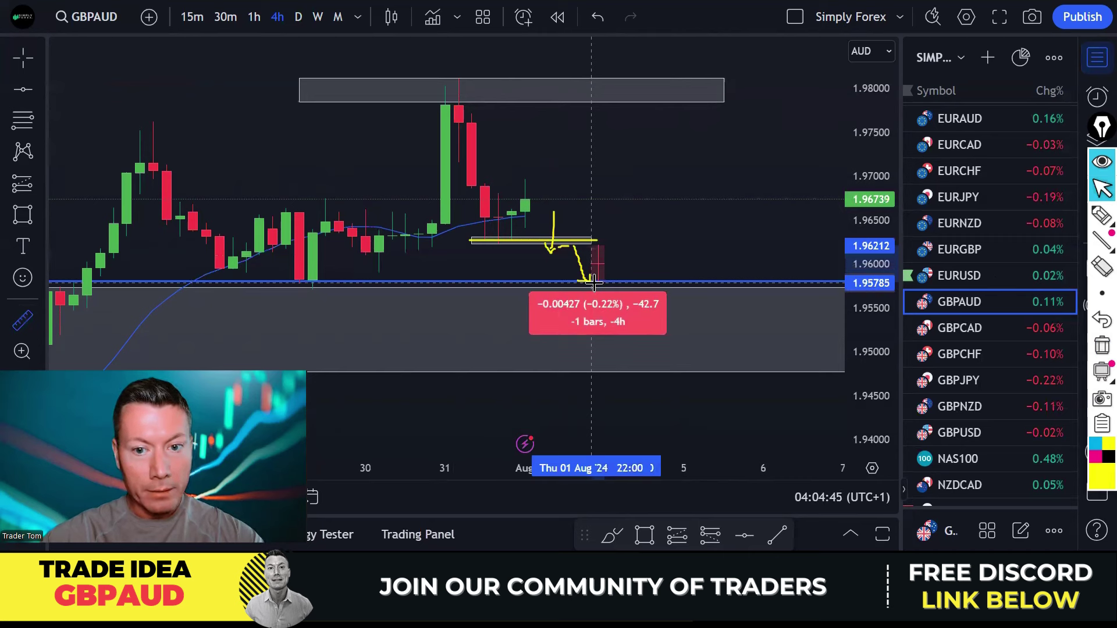
pyautogui.click(593, 283)
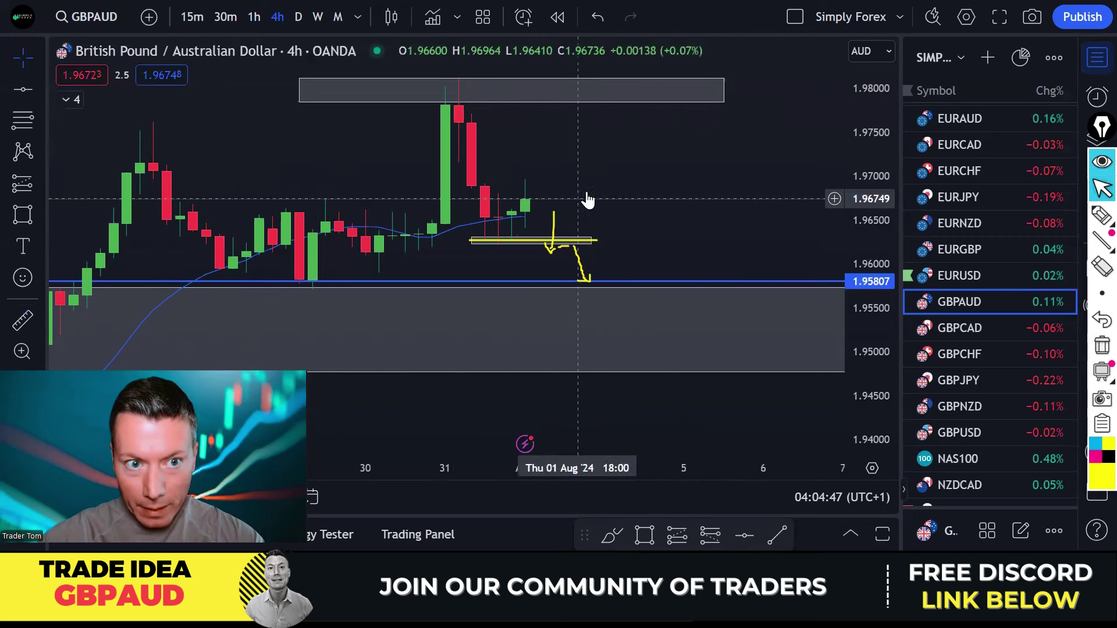
pyautogui.click(1102, 346)
# Step: Load the EURAUD chart and switch it to the daily timeframe with price history back to March in view
pyautogui.scroll(2, 605, 175)
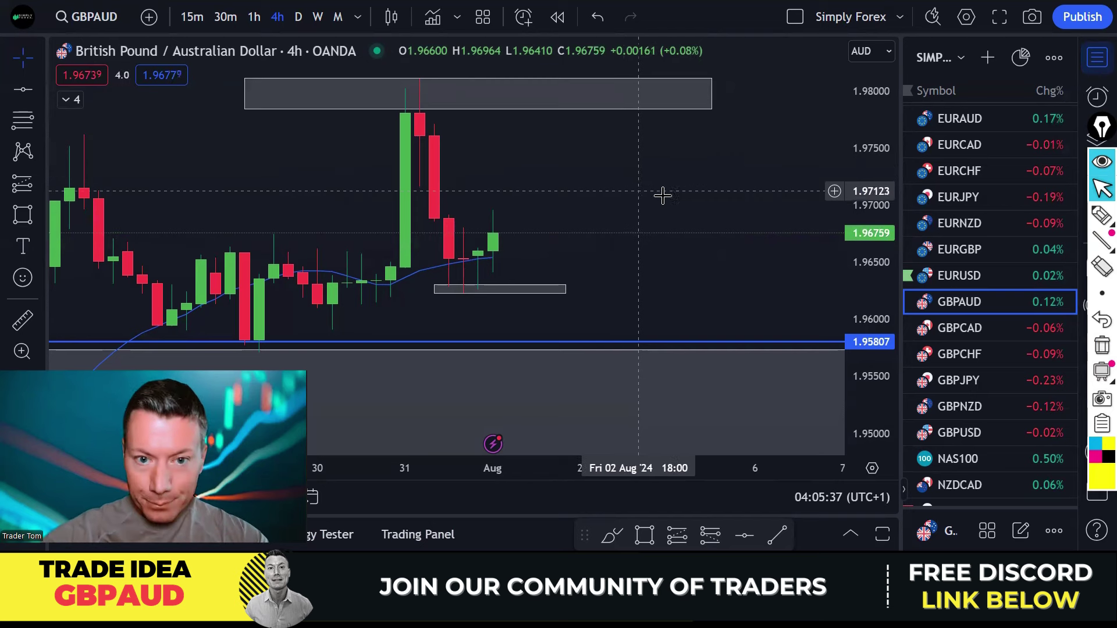
pyautogui.scroll(-3, 669, 195)
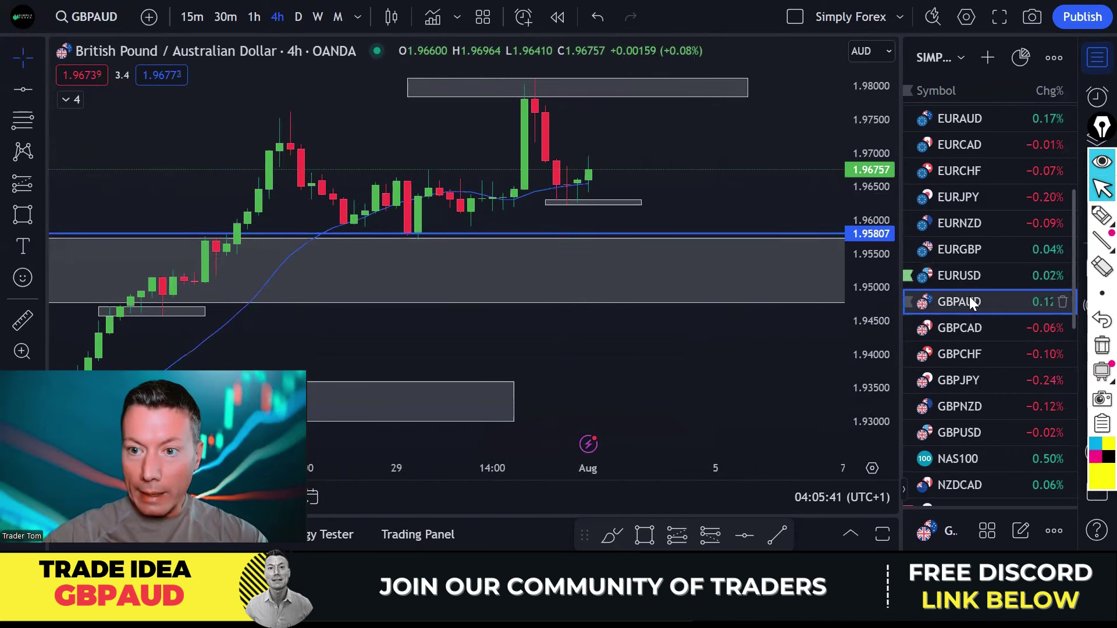
pyautogui.click(969, 121)
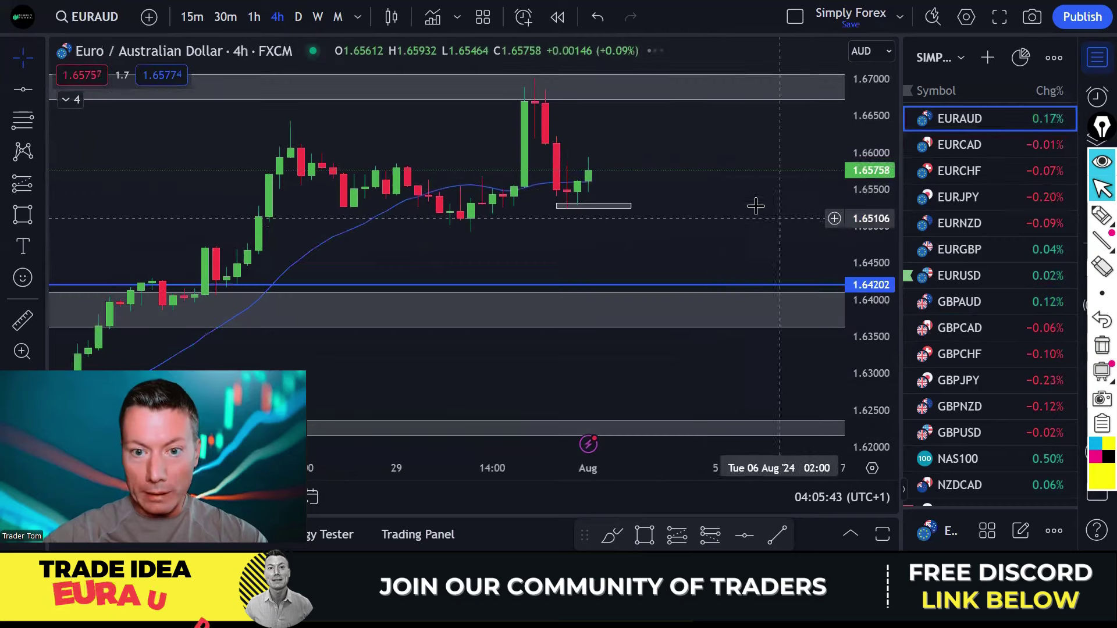
pyautogui.click(298, 16)
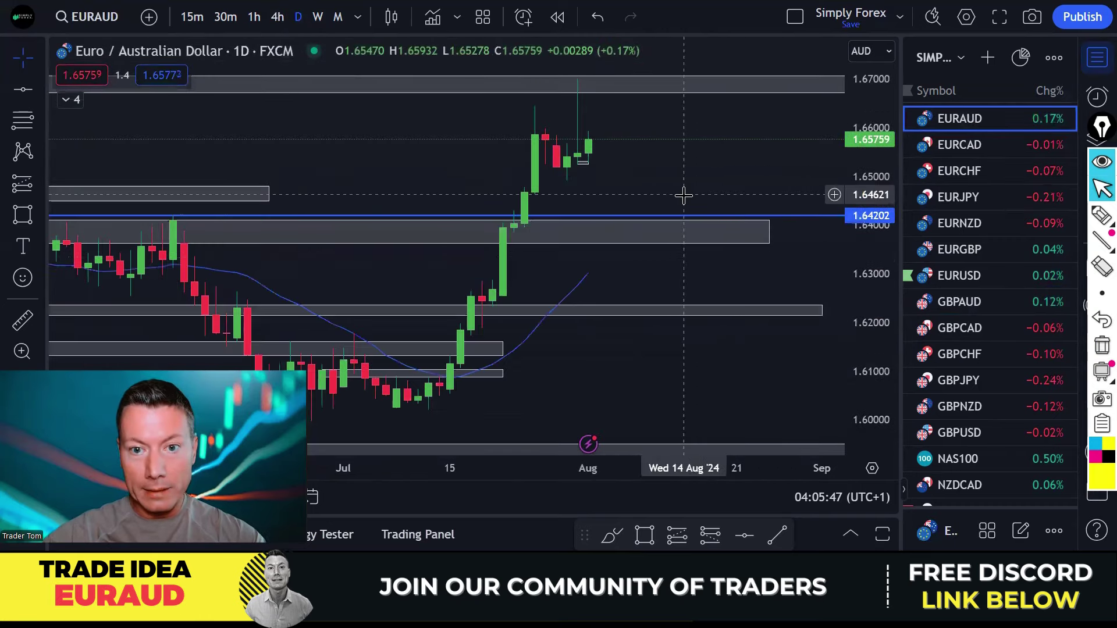
pyautogui.scroll(-5, 682, 193)
pyautogui.scroll(-2, 684, 196)
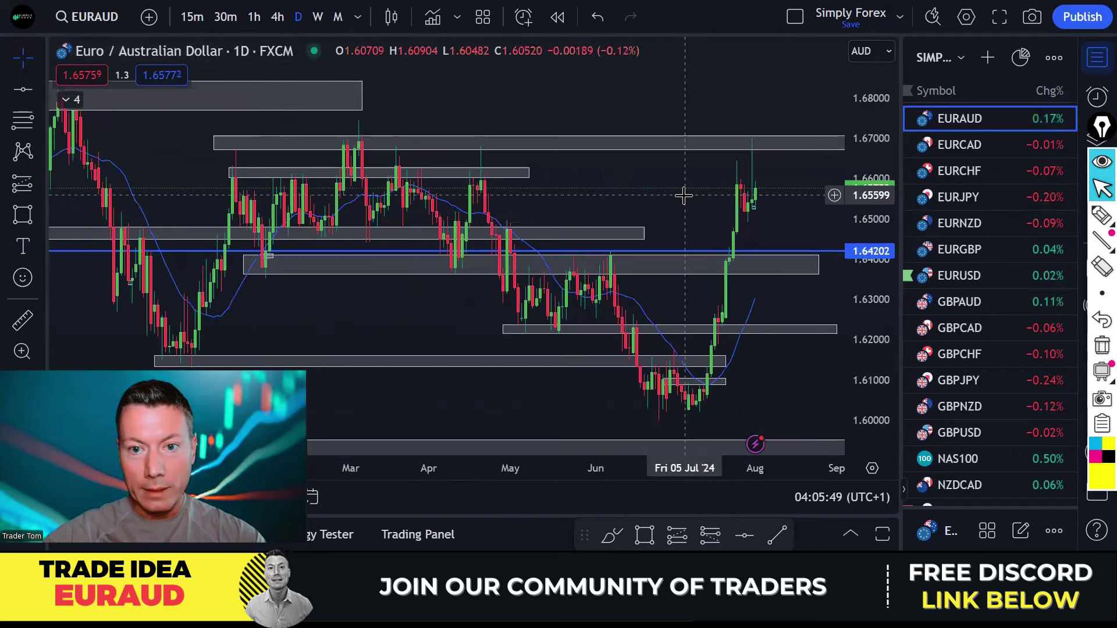
# Step: Mark the grey resistance zone near 1.67000 across the spring highs and at the latest wick, and clear the pen marks
pyautogui.click(1098, 215)
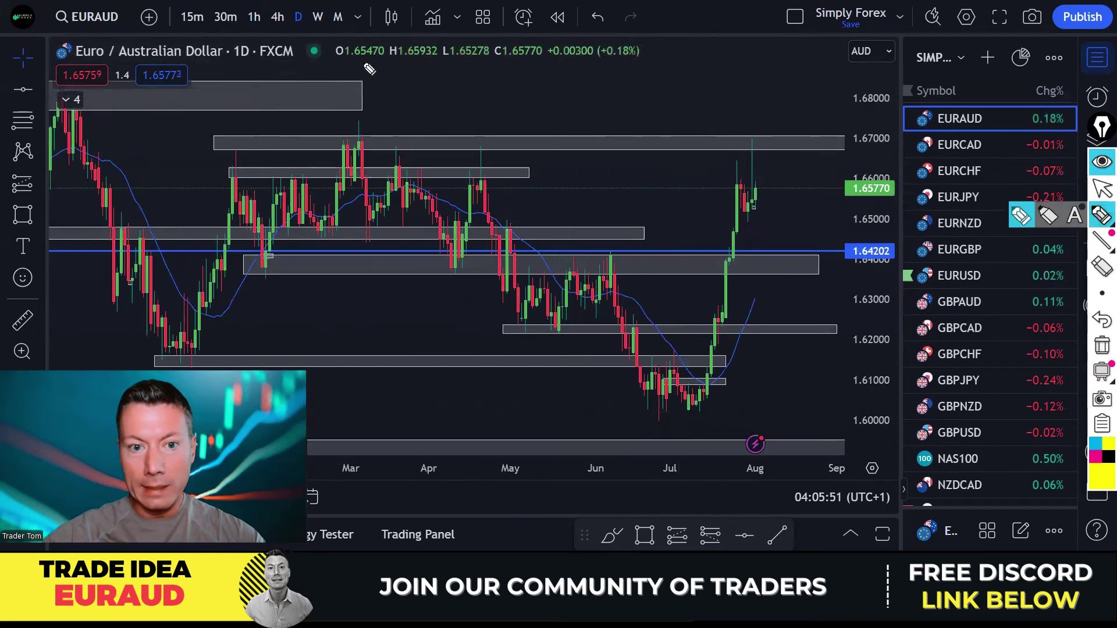
pyautogui.moveTo(221, 145); pyautogui.dragTo(499, 145)
pyautogui.moveTo(749, 137)
pyautogui.mouseDown()
pyautogui.moveTo(765, 138)
pyautogui.moveTo(746, 200)
pyautogui.moveTo(771, 165)
pyautogui.moveTo(770, 141)
pyautogui.mouseUp()
pyautogui.click(1101, 347)
# Step: Draw an upward arrow along the July rally with a horizontal line at its first high, and clear the marks
pyautogui.scroll(3, 731, 218)
pyautogui.scroll(2, 731, 217)
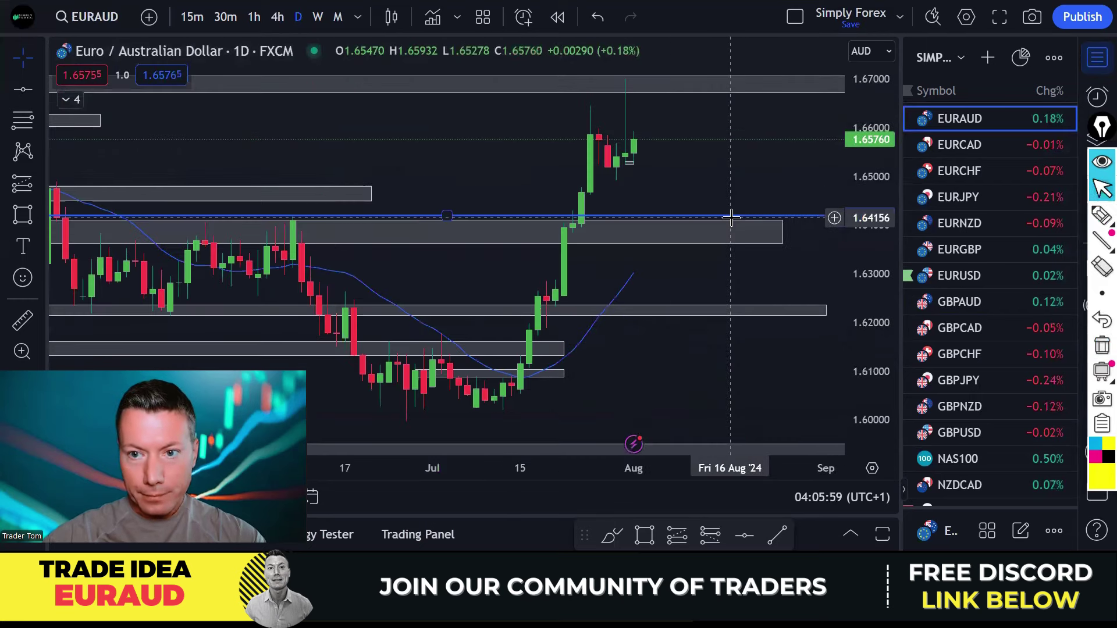
pyautogui.click(1097, 217)
pyautogui.click(1097, 217)
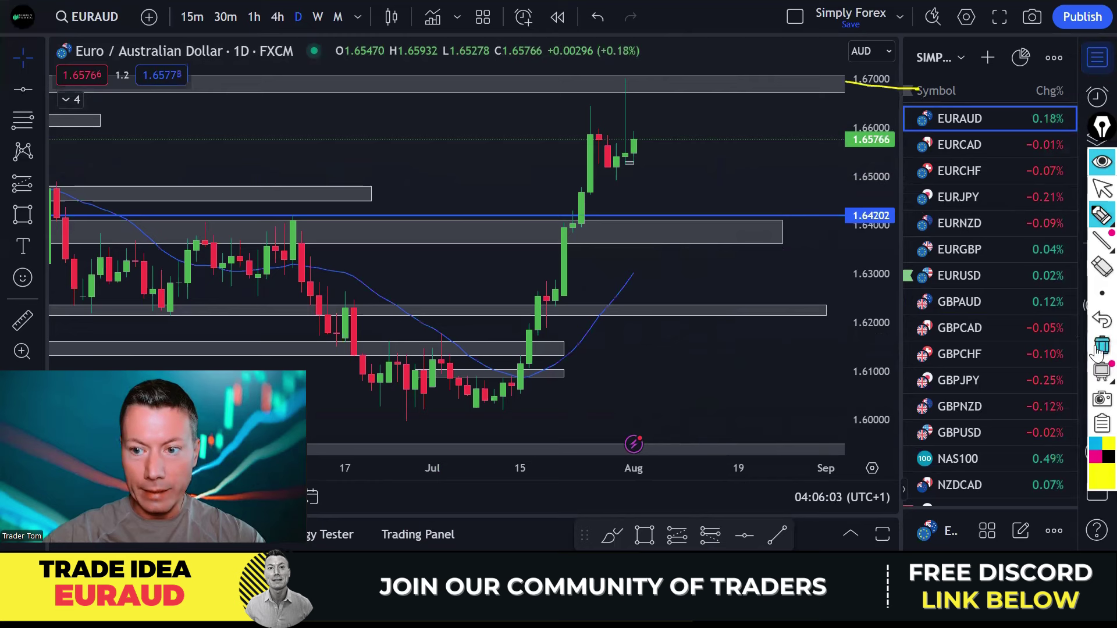
pyautogui.moveTo(508, 379)
pyautogui.mouseDown()
pyautogui.moveTo(576, 244)
pyautogui.moveTo(595, 128)
pyautogui.moveTo(653, 111)
pyautogui.mouseUp()
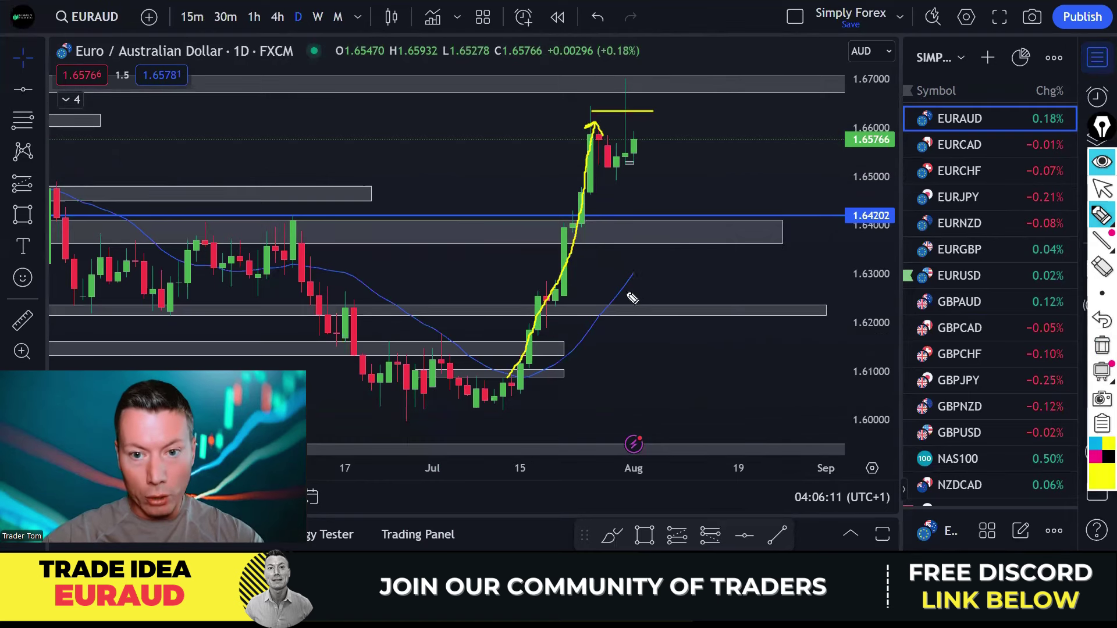
pyautogui.click(1102, 345)
# Step: Circle the long-wicked candle, draw arrows toward the 1.64202 support with its earlier highs and projected moving average marked, and clear the marks
pyautogui.moveTo(624, 83)
pyautogui.mouseDown()
pyautogui.moveTo(612, 133)
pyautogui.moveTo(632, 173)
pyautogui.moveTo(641, 122)
pyautogui.moveTo(627, 87)
pyautogui.mouseUp()
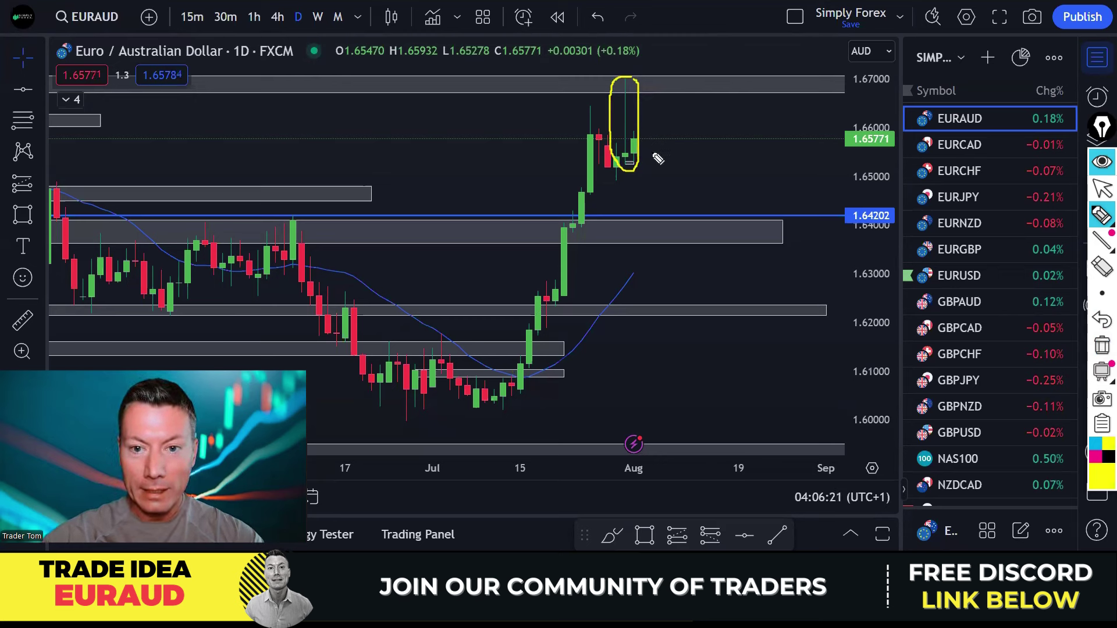
pyautogui.moveTo(641, 124)
pyautogui.mouseDown()
pyautogui.moveTo(673, 220)
pyautogui.moveTo(684, 211)
pyautogui.mouseUp()
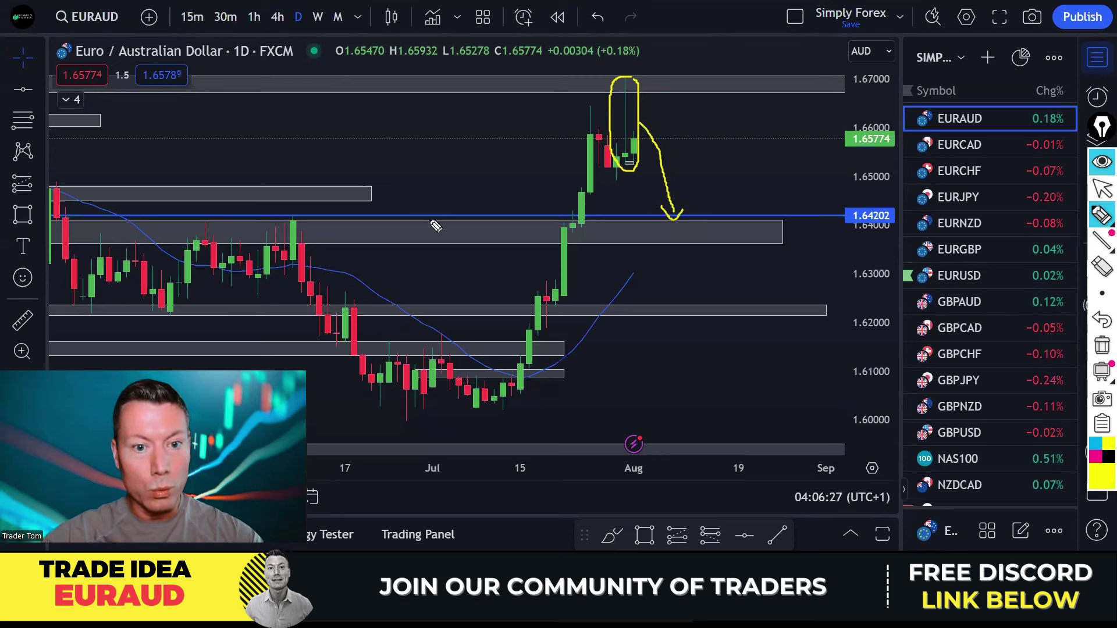
pyautogui.moveTo(195, 219); pyautogui.dragTo(311, 220)
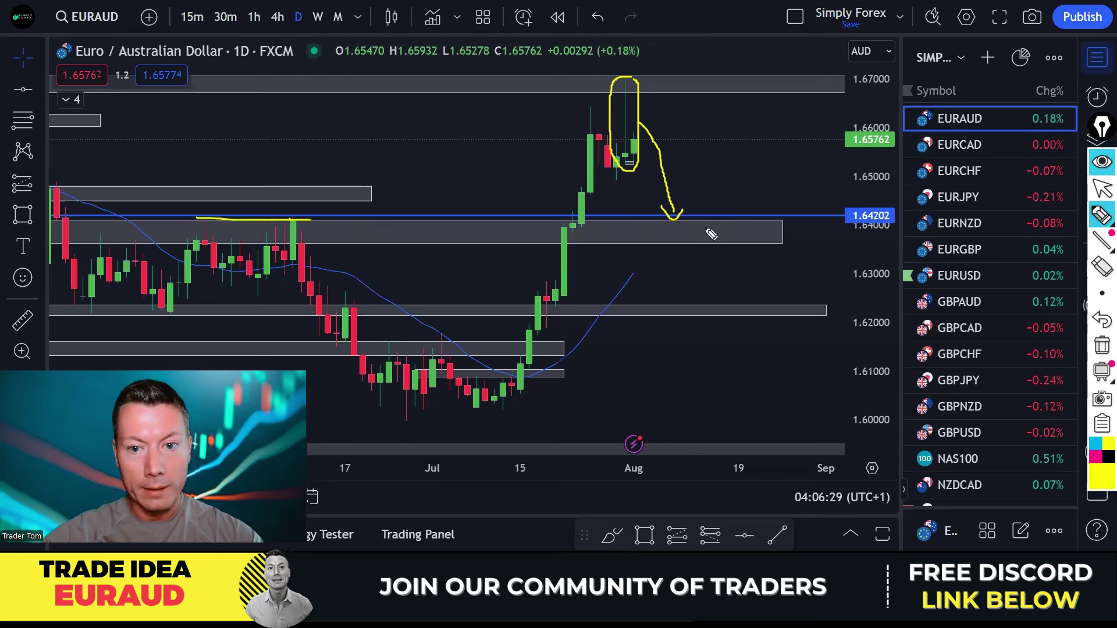
pyautogui.moveTo(627, 285); pyautogui.dragTo(694, 204)
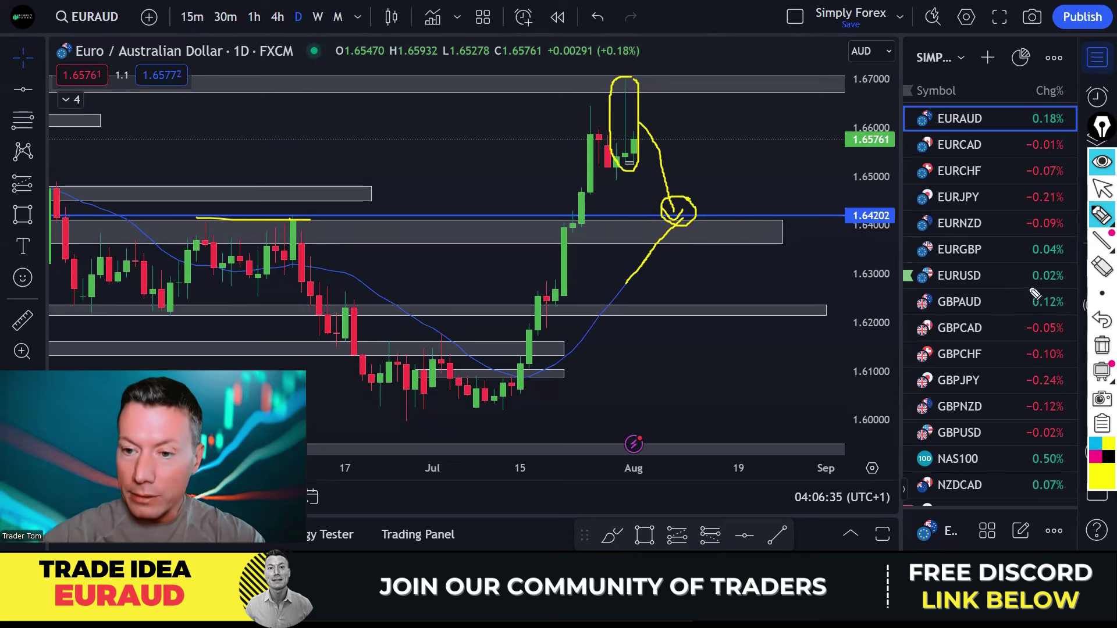
pyautogui.click(1100, 347)
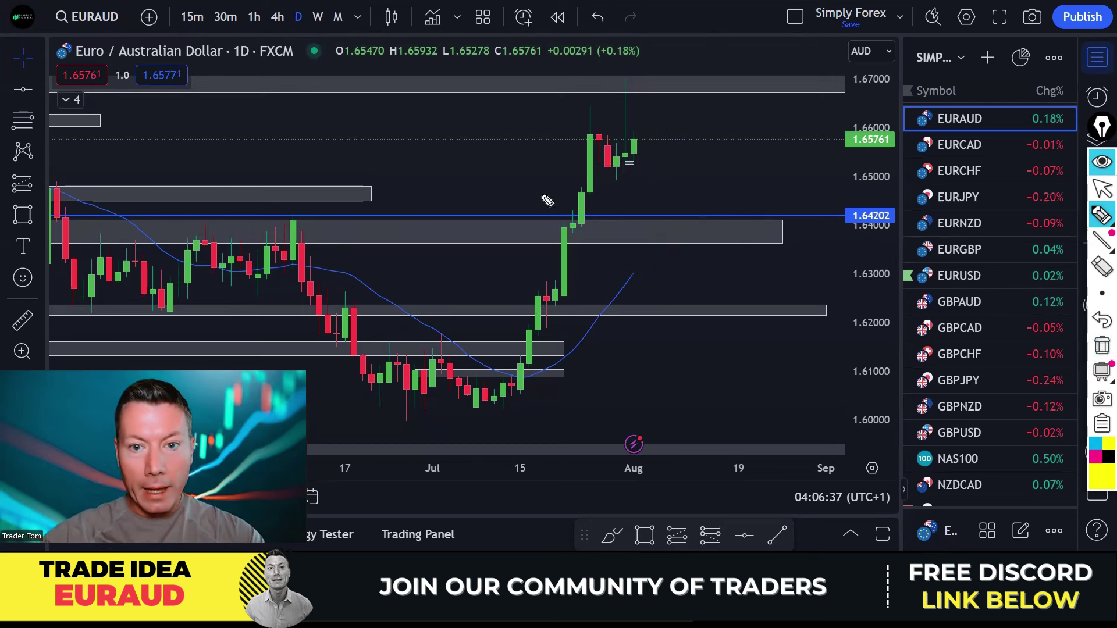
pyautogui.moveTo(629, 133); pyautogui.dragTo(669, 200)
pyautogui.click(1100, 347)
# Step: Switch EURAUD to the 4h timeframe, trace the recent swings and moving average in yellow, and clear the marks
pyautogui.click(277, 17)
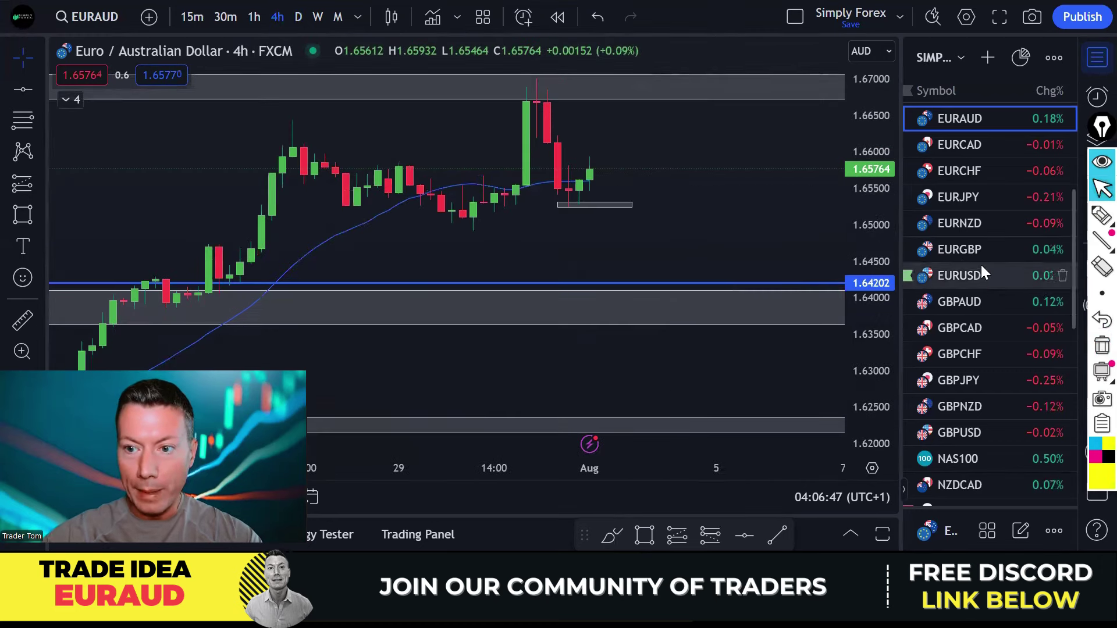
pyautogui.click(1100, 216)
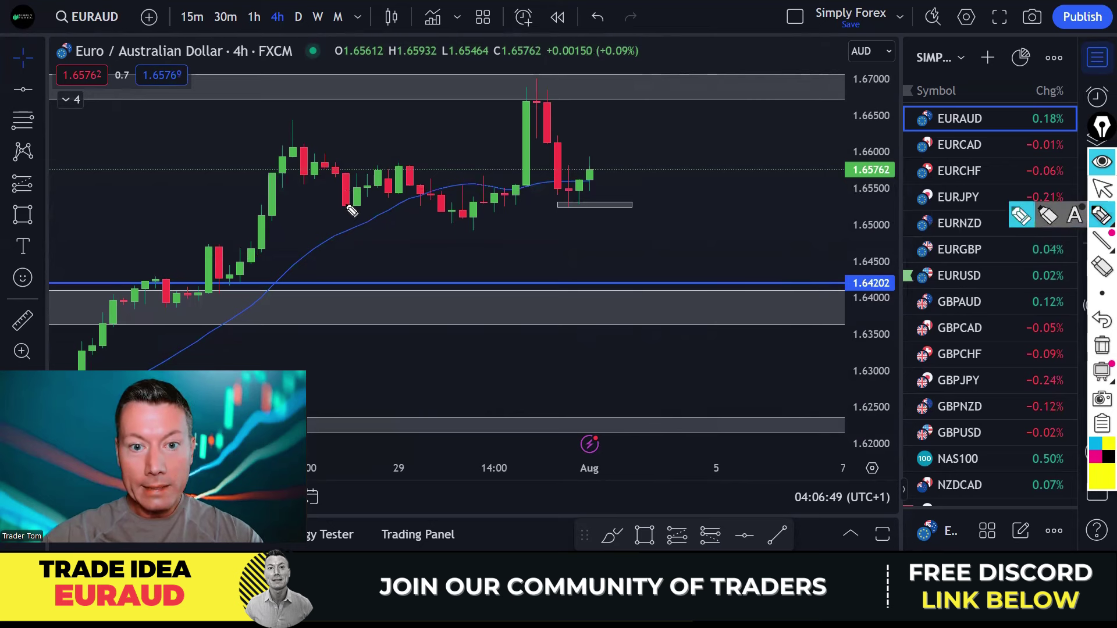
pyautogui.moveTo(352, 205)
pyautogui.mouseDown()
pyautogui.moveTo(424, 185)
pyautogui.moveTo(471, 225)
pyautogui.moveTo(531, 106)
pyautogui.moveTo(580, 200)
pyautogui.mouseUp()
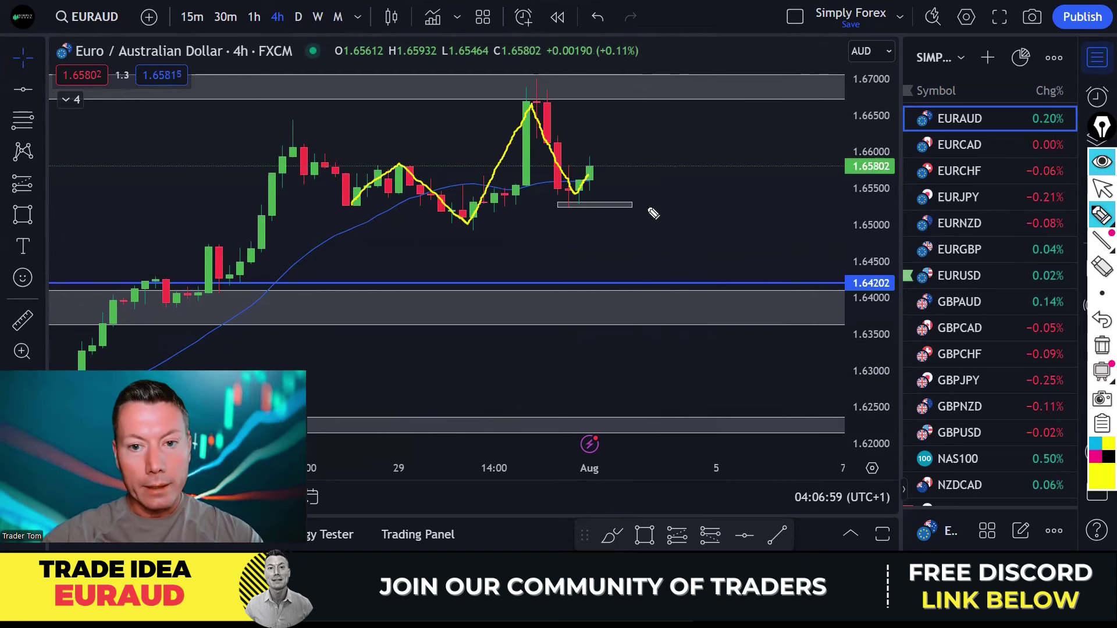
pyautogui.moveTo(516, 187); pyautogui.dragTo(608, 185)
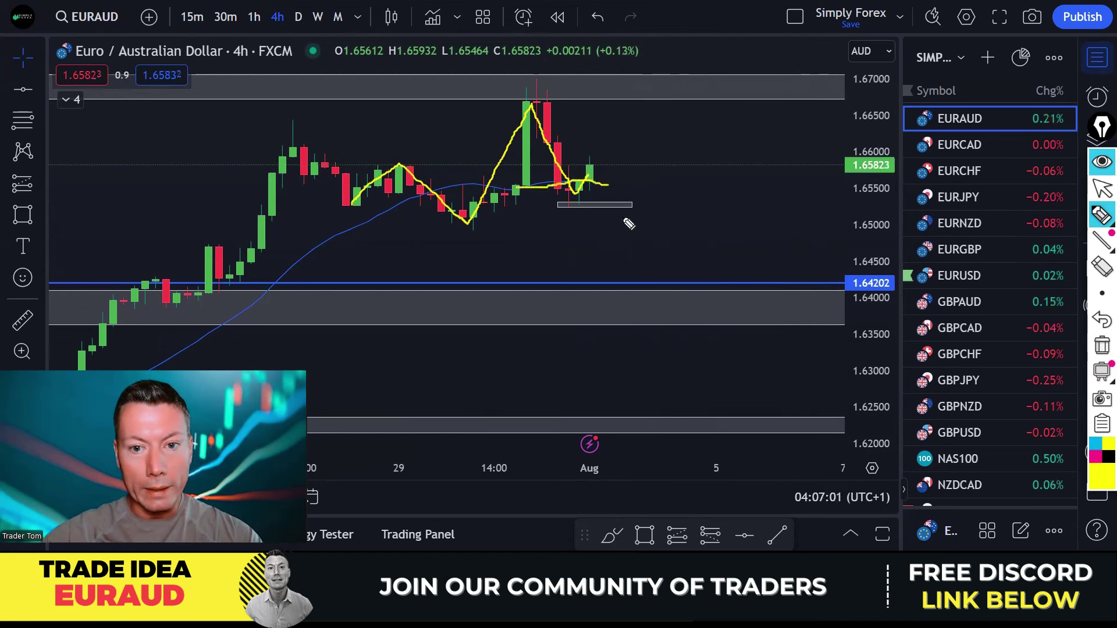
pyautogui.click(1098, 348)
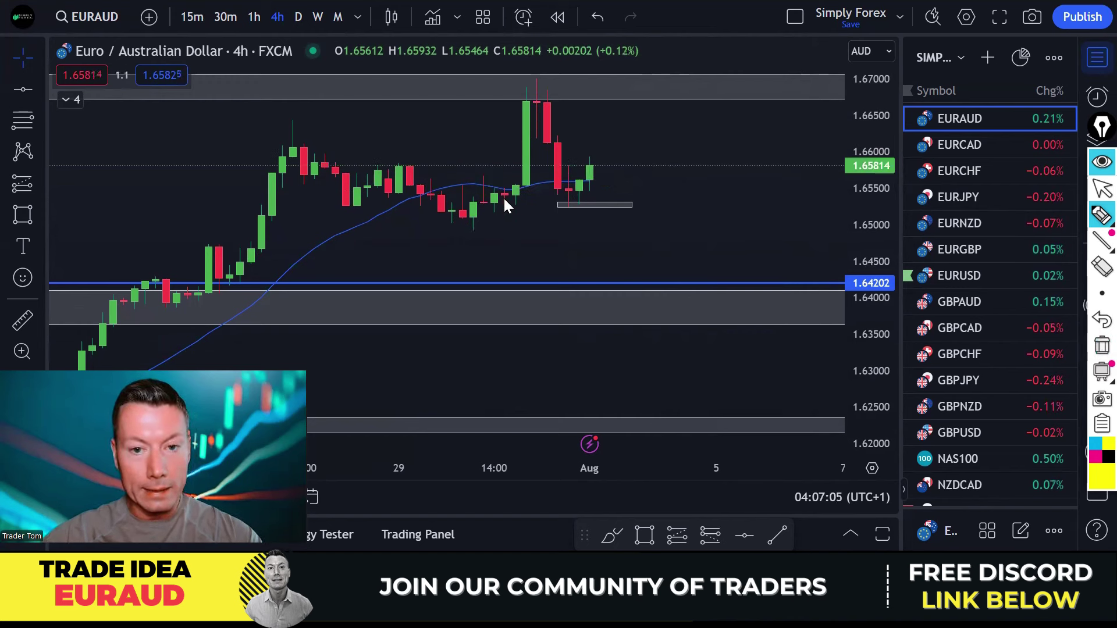
# Step: Trace the spike and pullback, project a lower high breaking below the small grey zone, and mark the spike high and the zone
pyautogui.moveTo(498, 201)
pyautogui.mouseDown()
pyautogui.moveTo(522, 126)
pyautogui.moveTo(550, 144)
pyautogui.mouseUp()
pyautogui.moveTo(574, 188)
pyautogui.mouseDown()
pyautogui.moveTo(578, 200)
pyautogui.moveTo(597, 152)
pyautogui.moveTo(605, 172)
pyautogui.mouseUp()
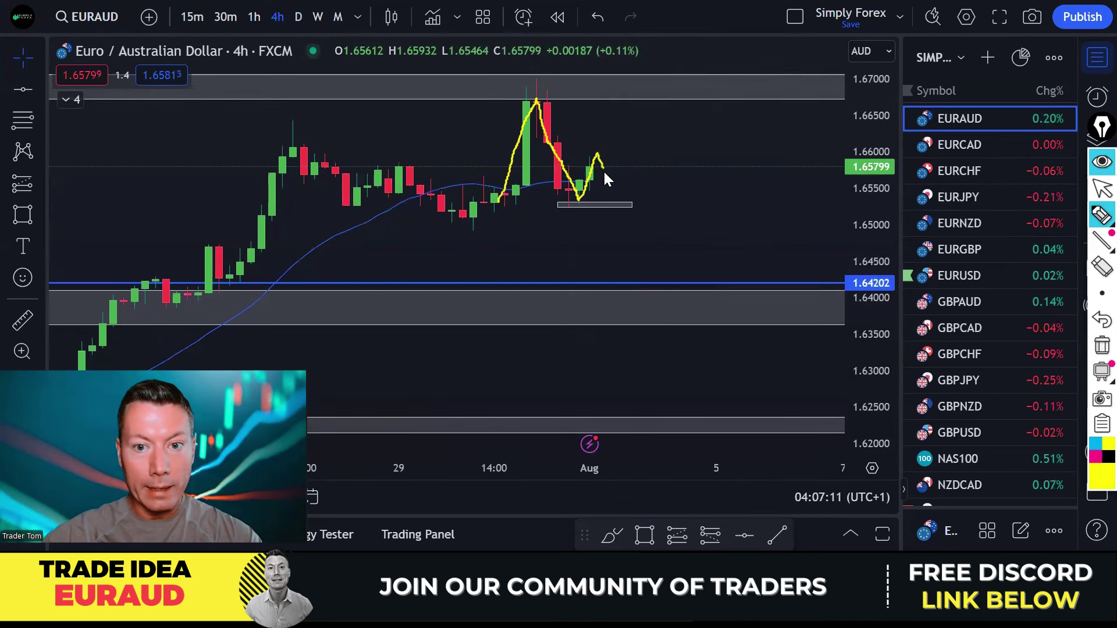
pyautogui.moveTo(638, 220); pyautogui.dragTo(629, 220)
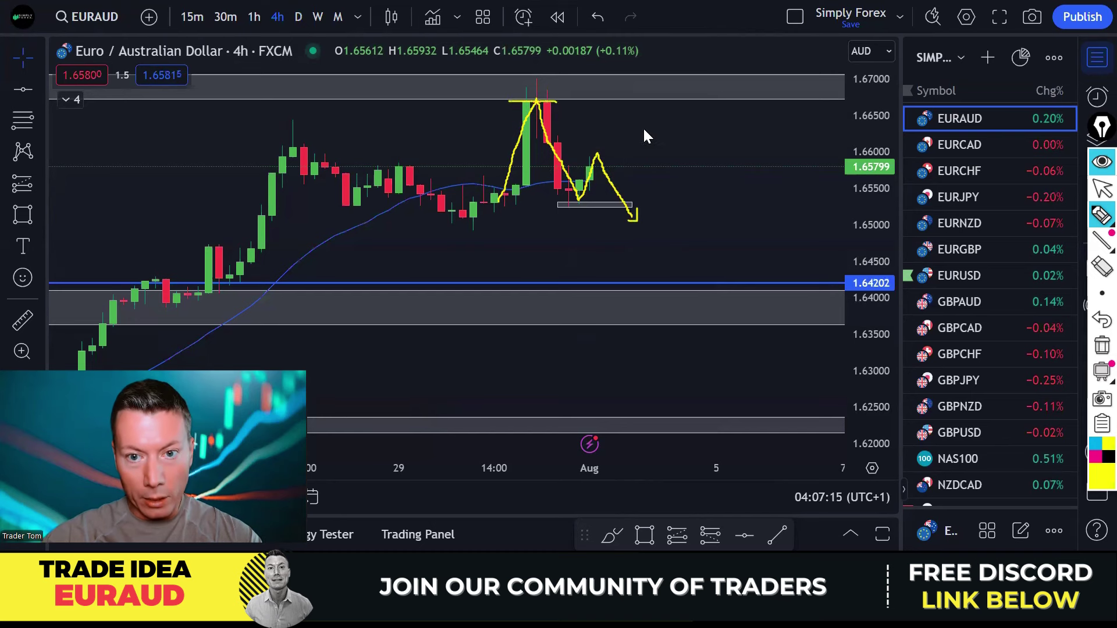
pyautogui.moveTo(542, 200); pyautogui.dragTo(615, 208)
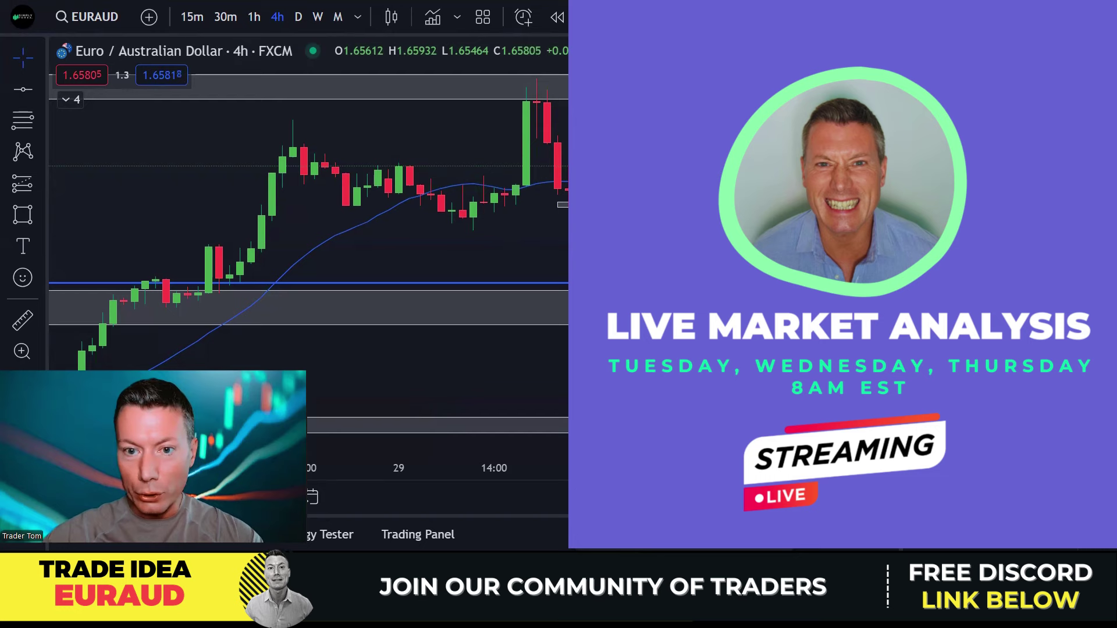
# Step: Load the NZDUSD chart from the watchlist and switch it to the daily timeframe
pyautogui.click(959, 214)
pyautogui.click(297, 17)
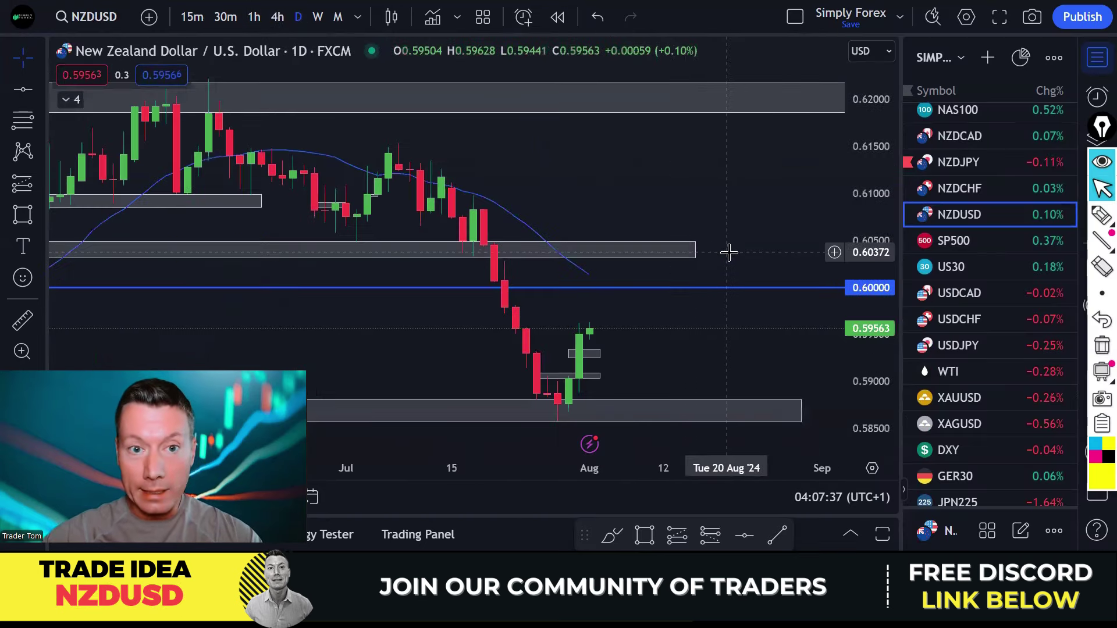
# Step: Trace the NZDUSD daily decline into the lower grey support zone, label it OS, circle the spring lows there, and clear the marks
pyautogui.scroll(1, 730, 252)
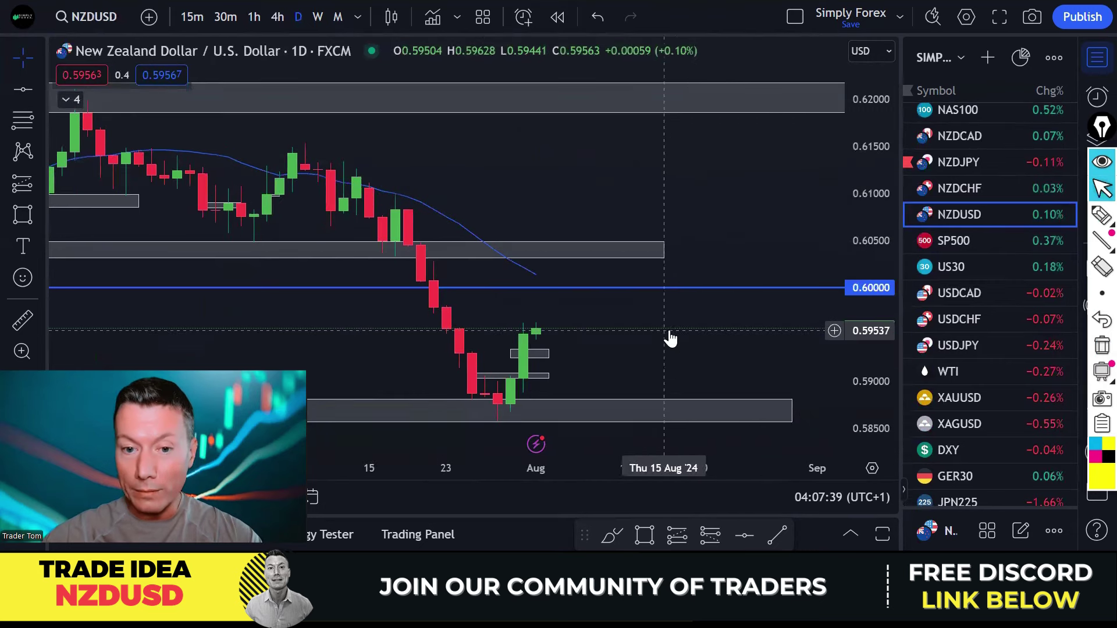
pyautogui.scroll(1, 669, 332)
pyautogui.scroll(-1, 606, 295)
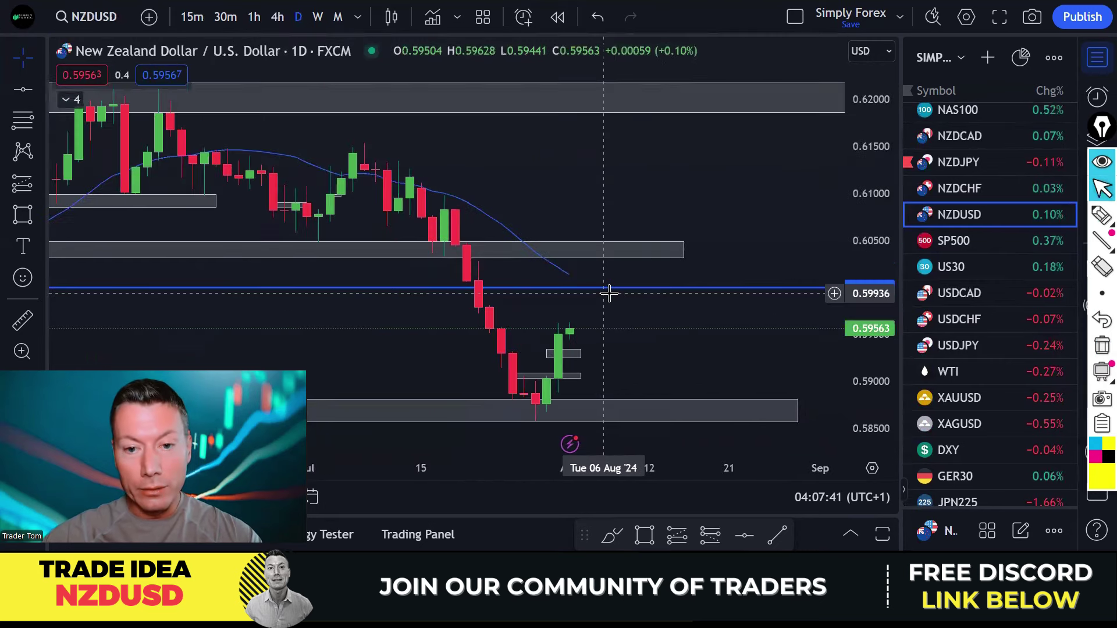
pyautogui.scroll(-5, 688, 244)
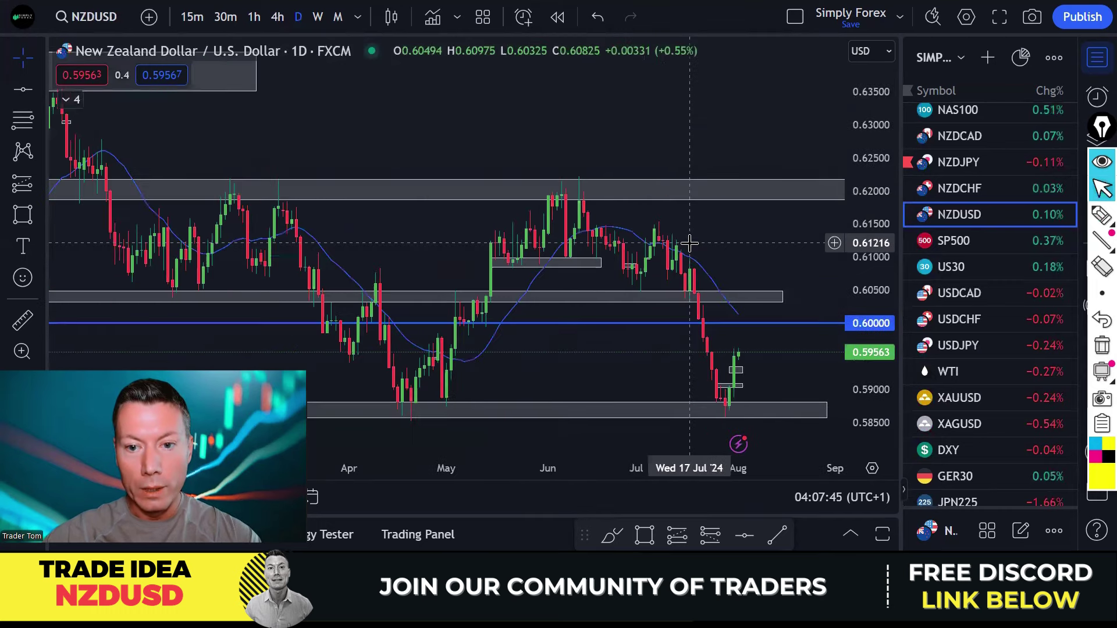
pyautogui.scroll(1, 689, 244)
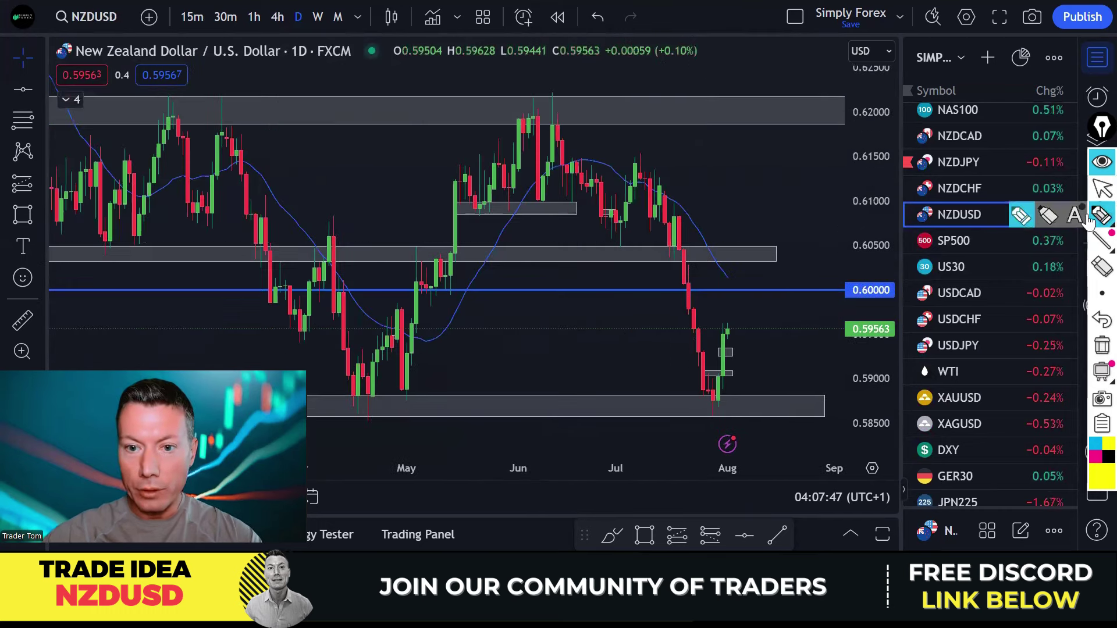
pyautogui.moveTo(595, 166)
pyautogui.mouseDown()
pyautogui.moveTo(624, 226)
pyautogui.moveTo(644, 168)
pyautogui.moveTo(653, 229)
pyautogui.moveTo(668, 244)
pyautogui.moveTo(679, 216)
pyautogui.moveTo(717, 404)
pyautogui.moveTo(791, 395)
pyautogui.moveTo(777, 411)
pyautogui.mouseUp()
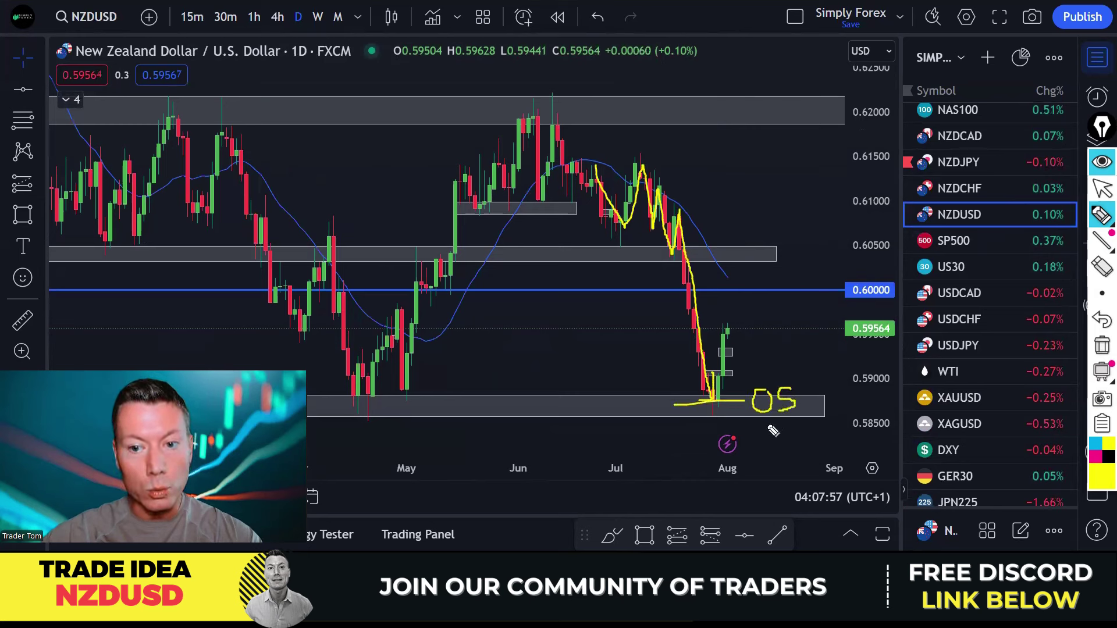
pyautogui.moveTo(416, 394)
pyautogui.mouseDown()
pyautogui.moveTo(361, 392)
pyautogui.moveTo(423, 433)
pyautogui.moveTo(380, 398)
pyautogui.mouseUp()
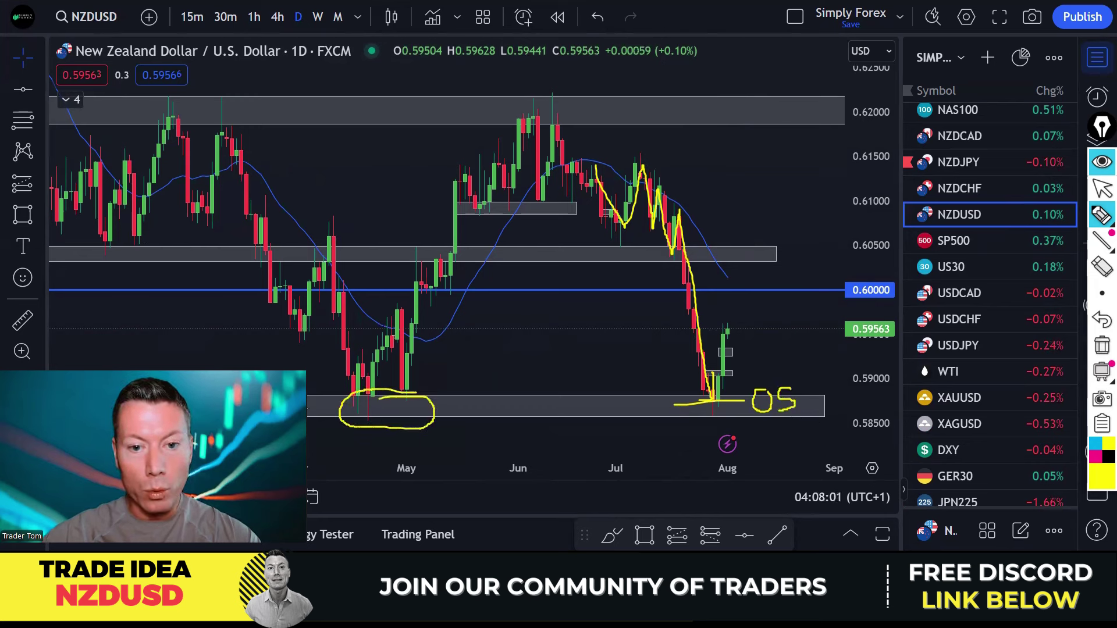
pyautogui.click(1103, 345)
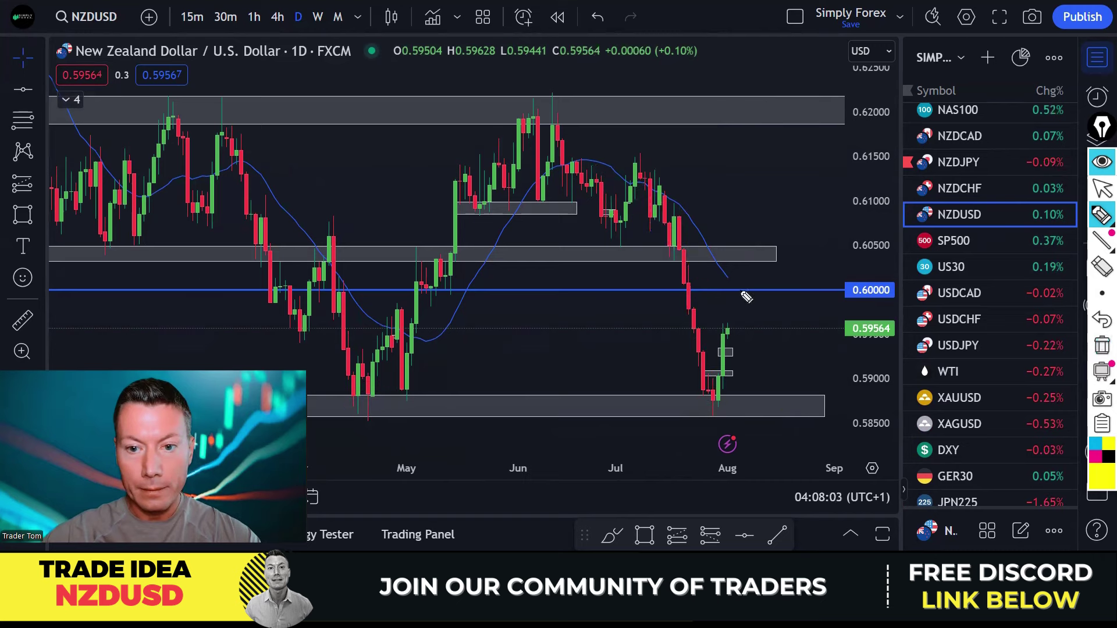
# Step: Mark the daily rebound, draw an arrow up to 0.60000, extend the moving average to it, circle the meeting point, and clear the marks
pyautogui.scroll(5, 651, 284)
pyautogui.hscroll(-3, 698, 323)
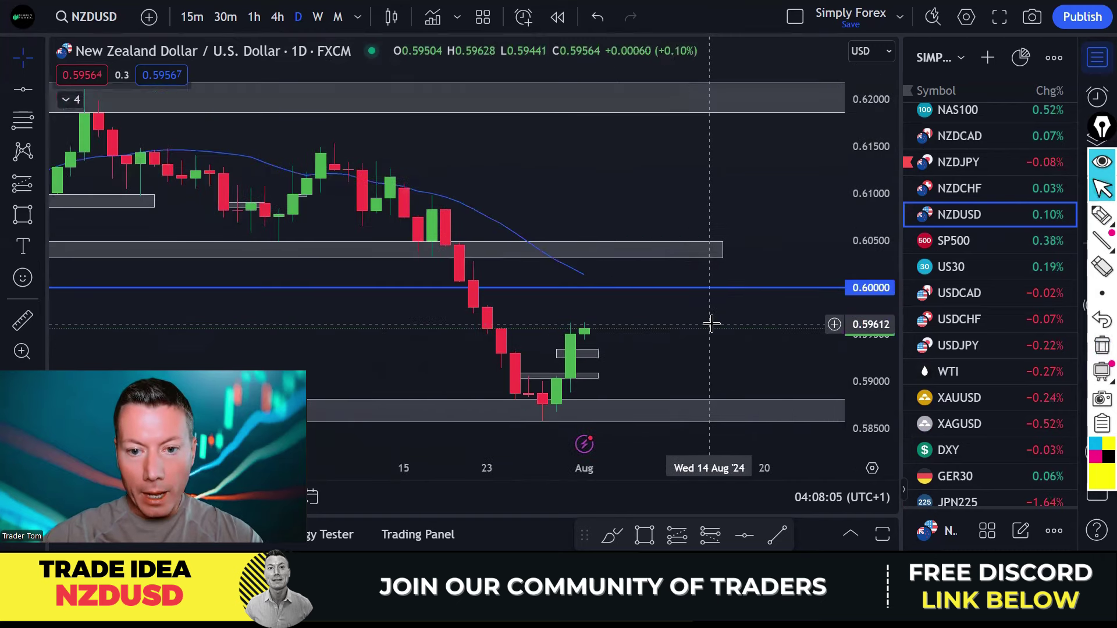
pyautogui.click(1099, 219)
pyautogui.moveTo(557, 400); pyautogui.dragTo(572, 343)
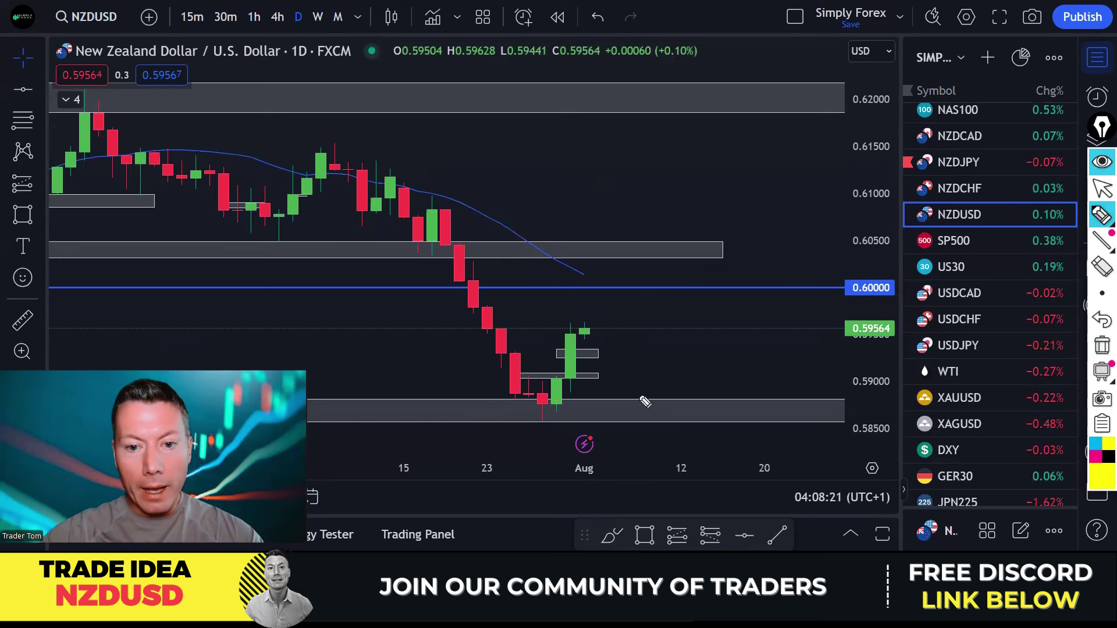
pyautogui.moveTo(591, 338); pyautogui.dragTo(620, 298)
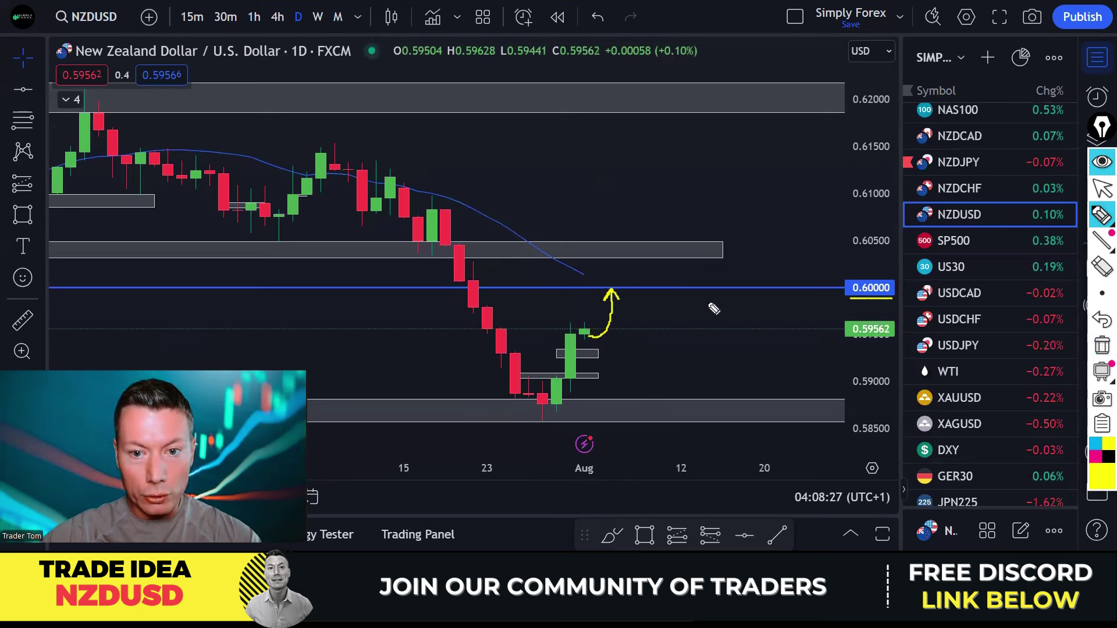
pyautogui.moveTo(547, 256)
pyautogui.mouseDown()
pyautogui.moveTo(616, 296)
pyautogui.moveTo(618, 314)
pyautogui.moveTo(620, 288)
pyautogui.mouseUp()
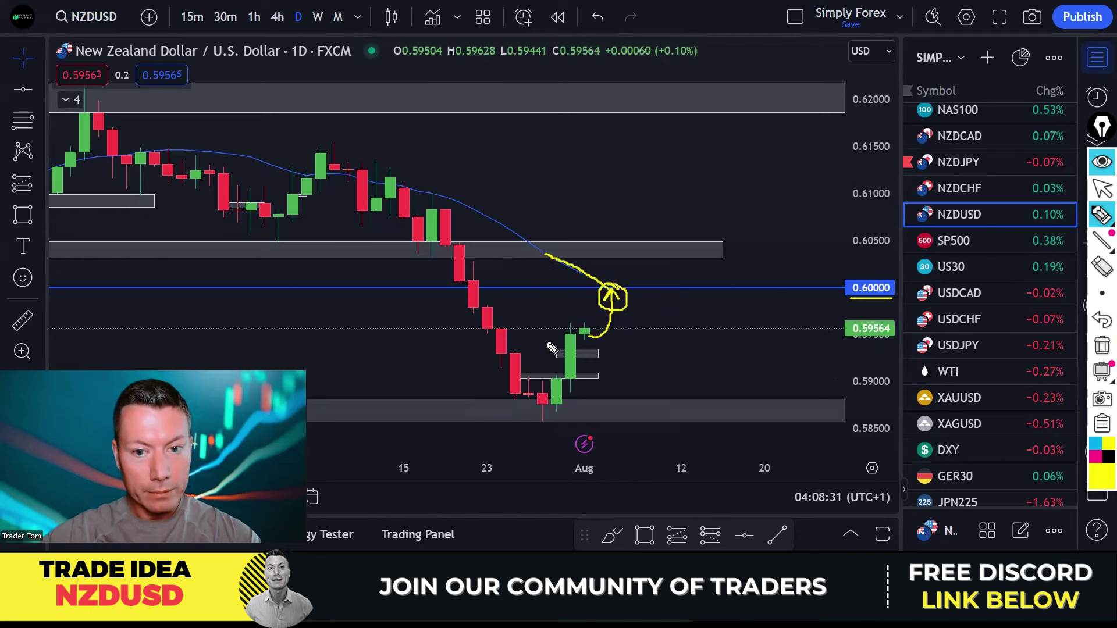
pyautogui.click(1102, 345)
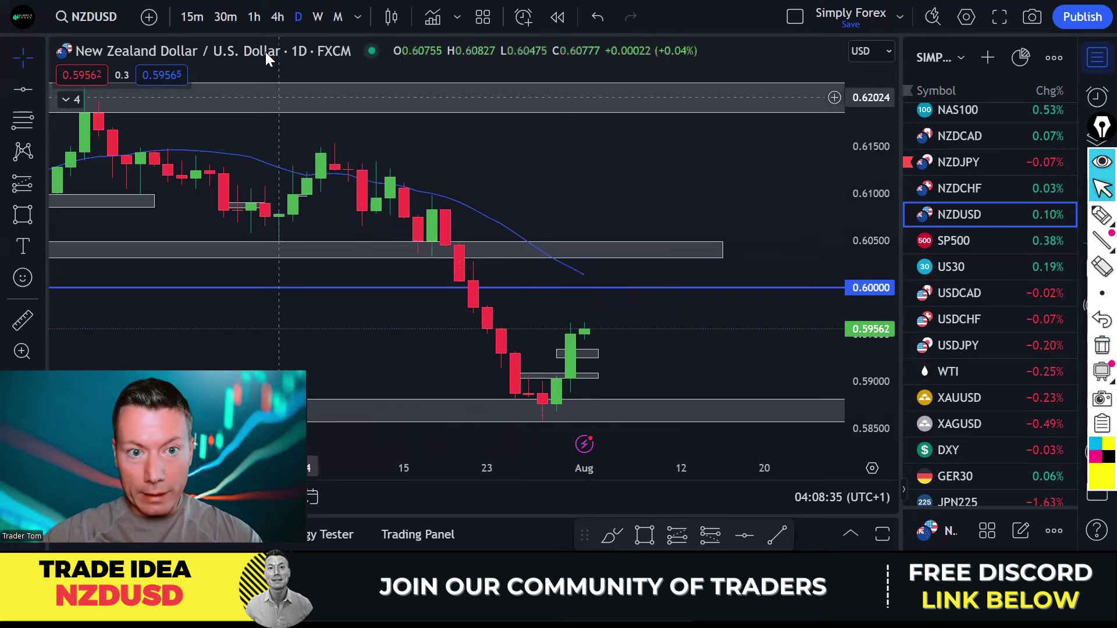
# Step: Switch NZDUSD to the 4h timeframe, draw a yellow line through the upper small grey zone, and clear it
pyautogui.click(277, 16)
pyautogui.scroll(-3, 727, 309)
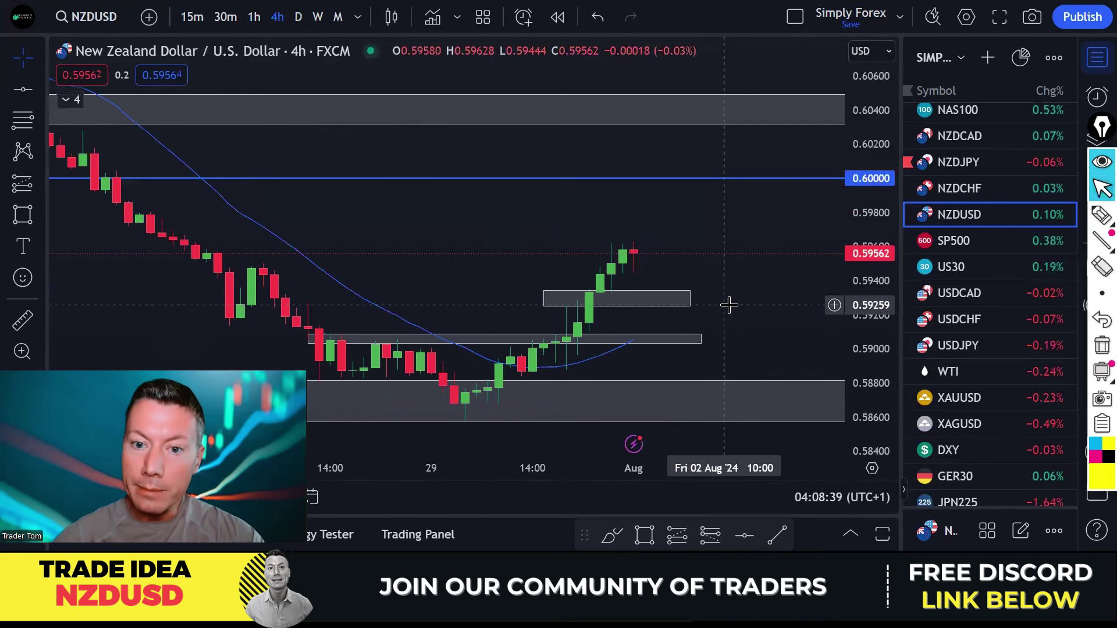
pyautogui.scroll(2, 699, 315)
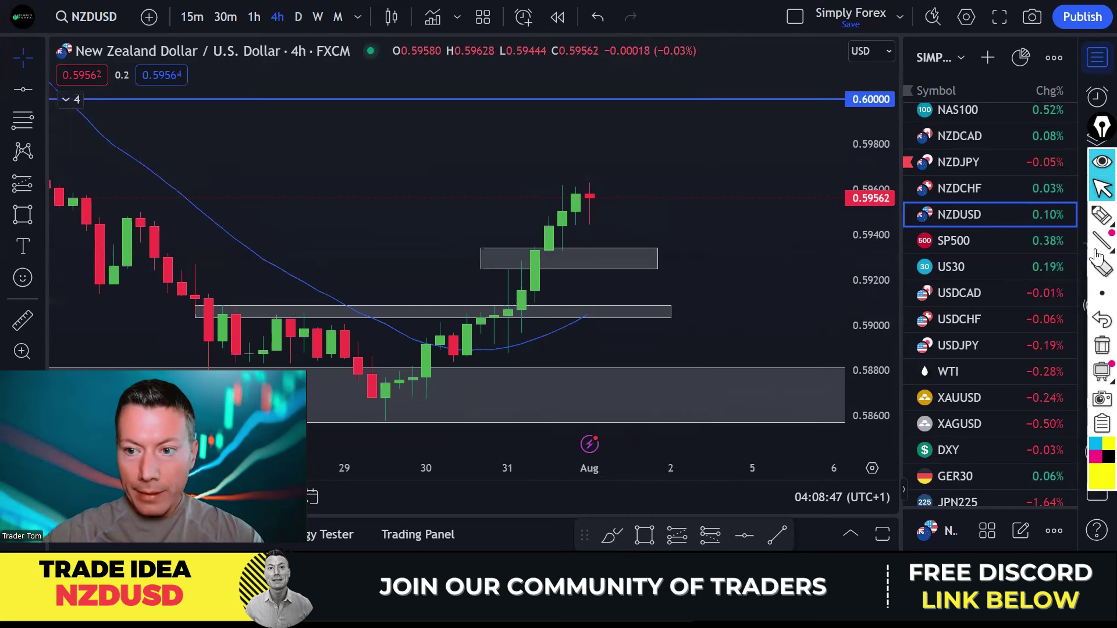
pyautogui.click(1100, 217)
pyautogui.moveTo(489, 259); pyautogui.dragTo(637, 260)
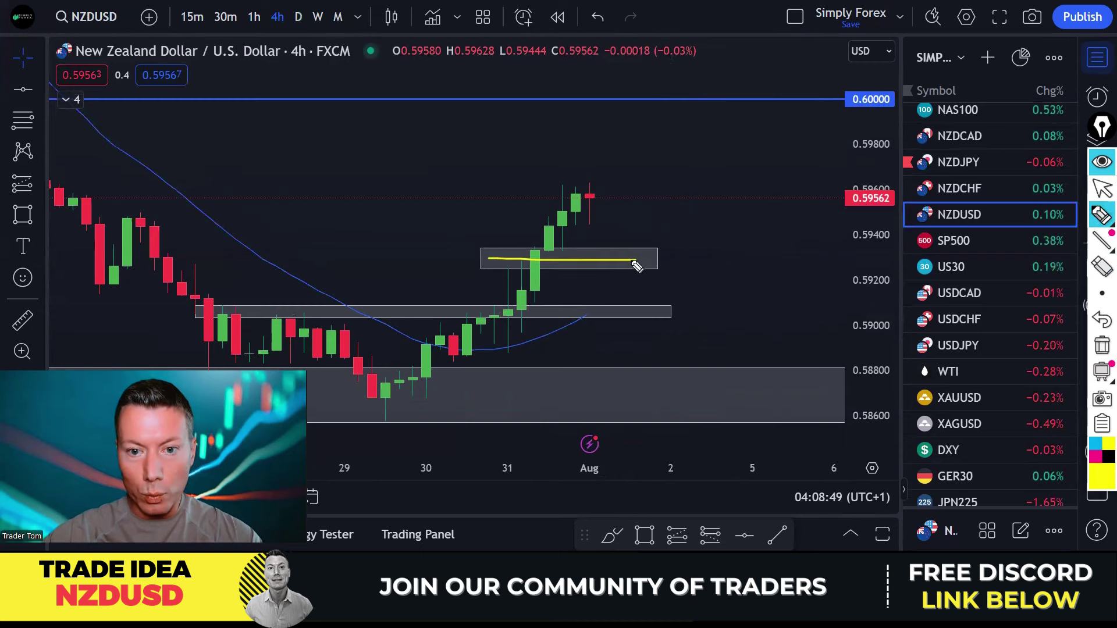
pyautogui.click(1101, 345)
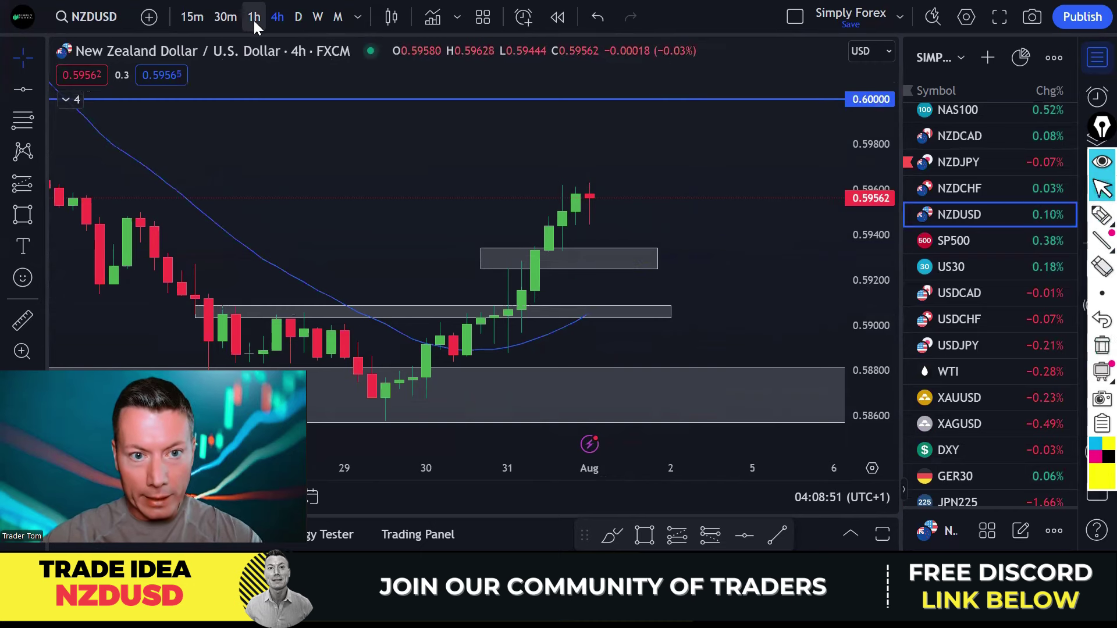
# Step: On the 1h timeframe, mark the small zone's edges, project a pullback into it and a bounce to new highs, and clear the marks
pyautogui.click(254, 18)
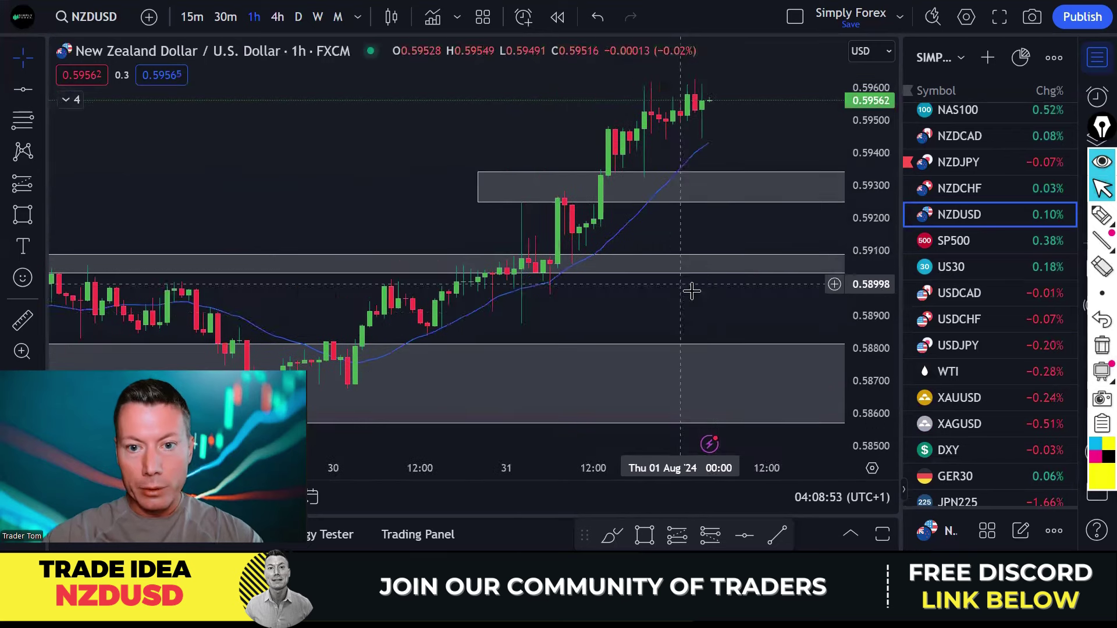
pyautogui.moveTo(690, 291); pyautogui.dragTo(575, 317)
pyautogui.click(1101, 216)
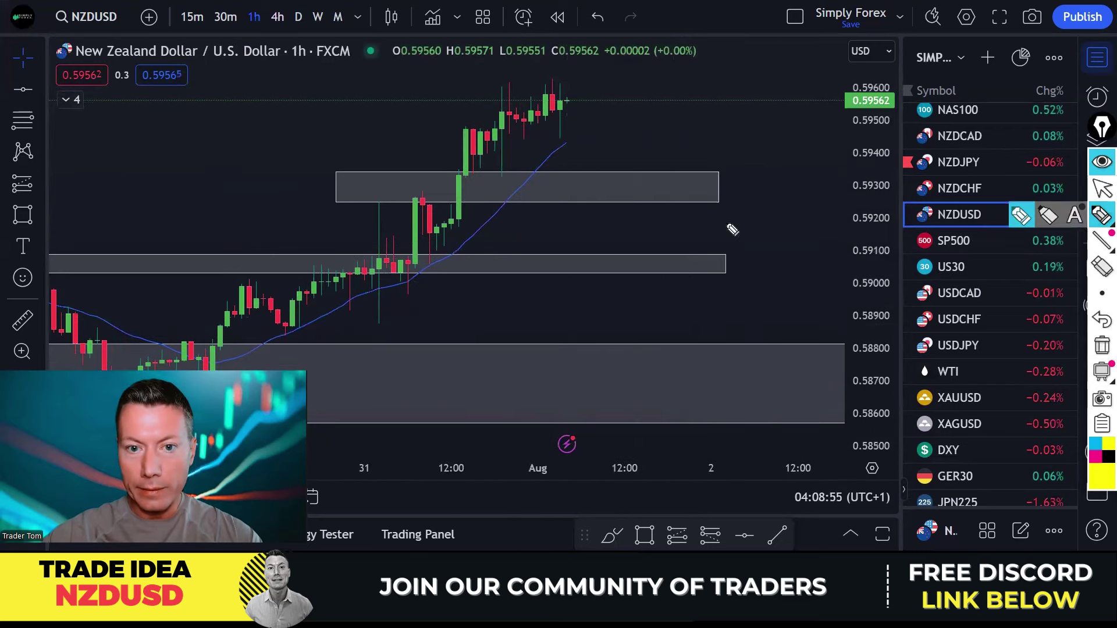
pyautogui.moveTo(367, 201)
pyautogui.mouseDown()
pyautogui.moveTo(429, 201)
pyautogui.moveTo(508, 173)
pyautogui.mouseUp()
pyautogui.moveTo(557, 100)
pyautogui.mouseDown()
pyautogui.moveTo(606, 177)
pyautogui.moveTo(594, 179)
pyautogui.moveTo(623, 197)
pyautogui.moveTo(618, 178)
pyautogui.moveTo(664, 174)
pyautogui.moveTo(661, 79)
pyautogui.moveTo(674, 77)
pyautogui.mouseUp()
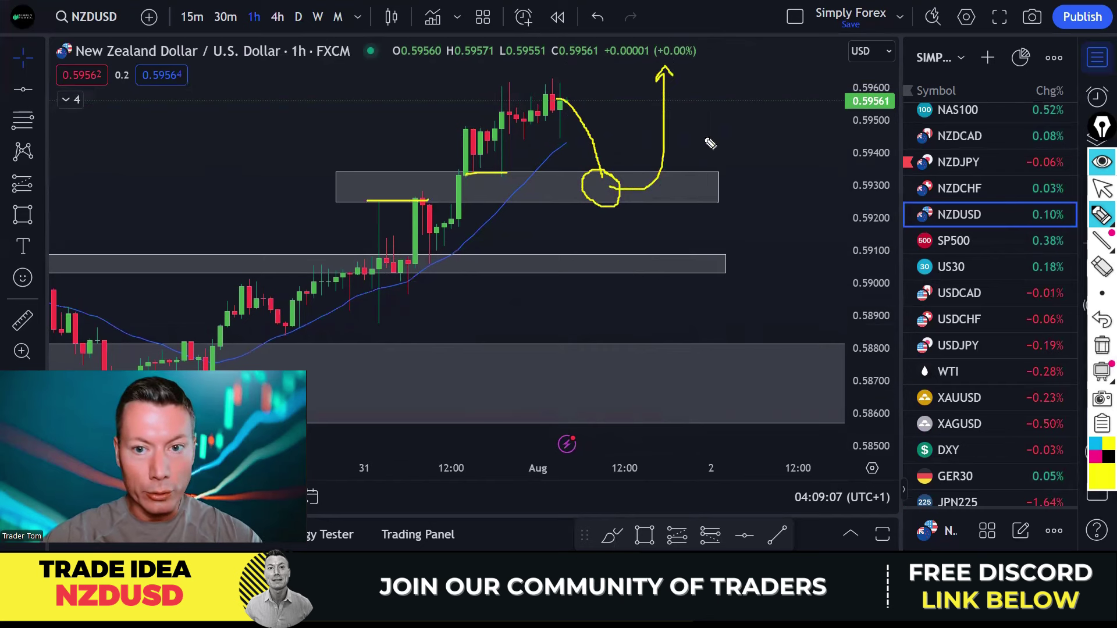
pyautogui.moveTo(383, 189); pyautogui.dragTo(617, 189)
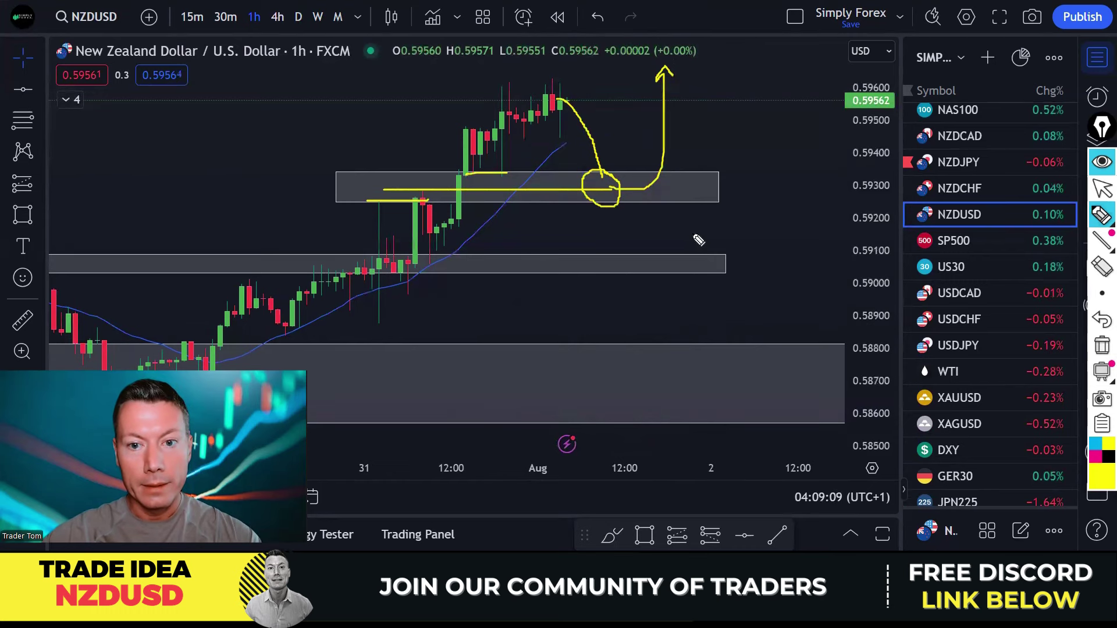
pyautogui.click(1098, 349)
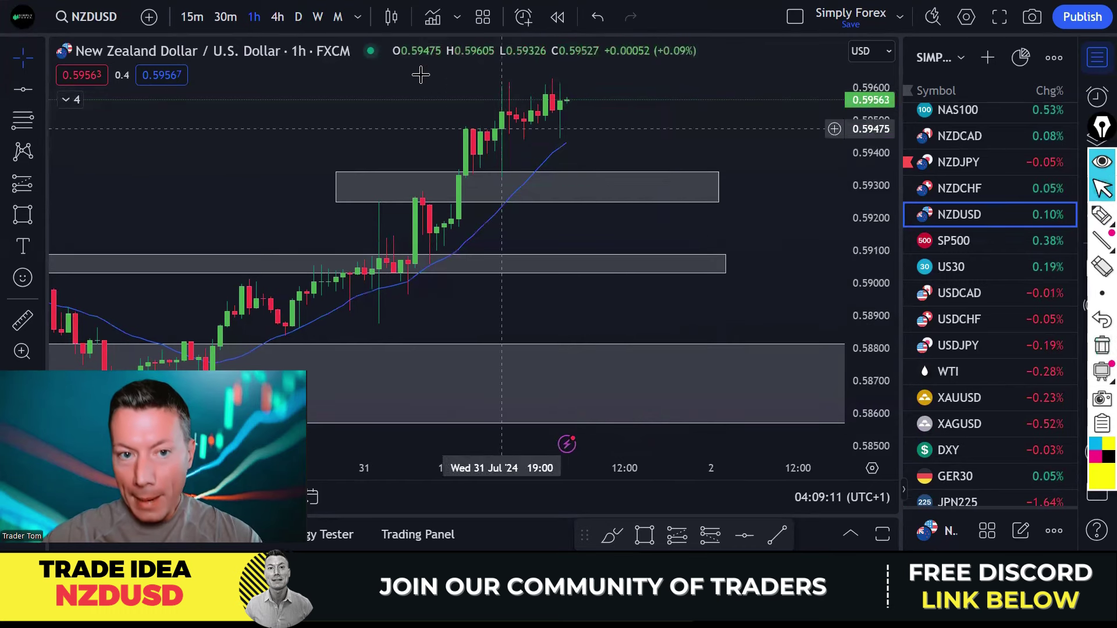
# Step: Return to 4h, project a pullback through the small zone to the extended moving average, circle the recent high, and clear the marks
pyautogui.click(277, 16)
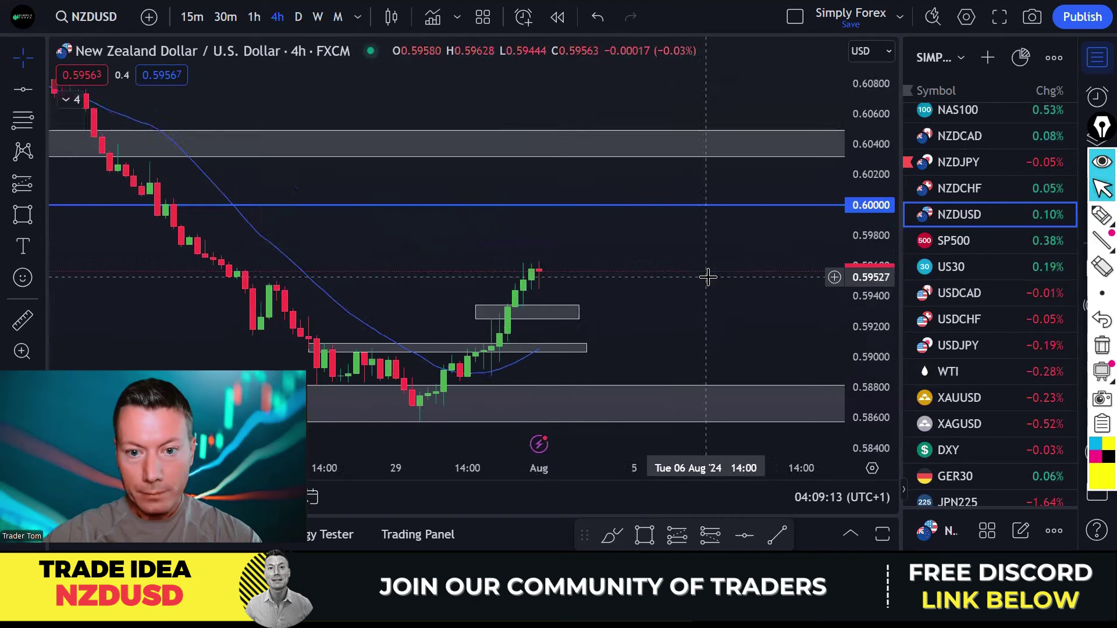
pyautogui.click(1102, 215)
pyautogui.moveTo(439, 264); pyautogui.dragTo(579, 264)
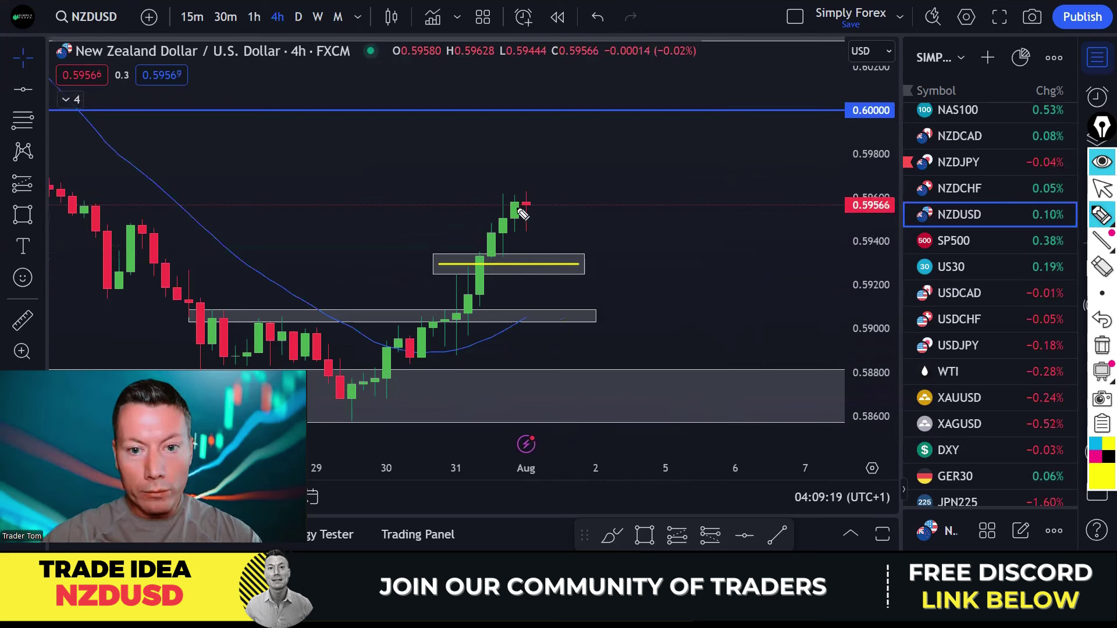
pyautogui.moveTo(525, 212)
pyautogui.mouseDown()
pyautogui.moveTo(558, 265)
pyautogui.moveTo(564, 295)
pyautogui.moveTo(551, 295)
pyautogui.mouseUp()
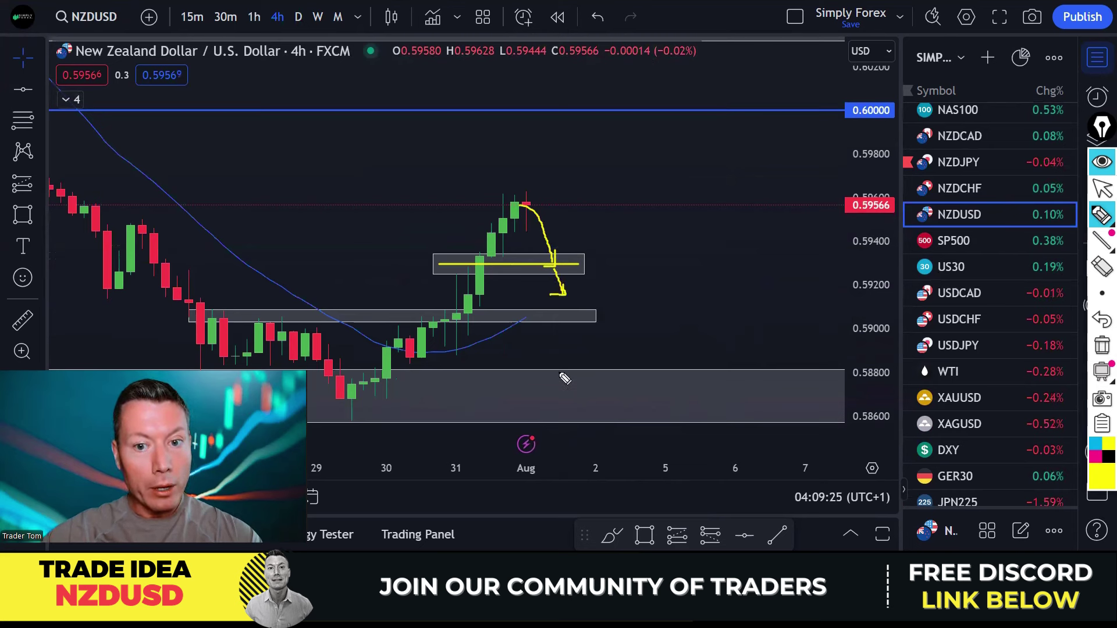
pyautogui.moveTo(490, 341)
pyautogui.mouseDown()
pyautogui.moveTo(581, 290)
pyautogui.moveTo(597, 261)
pyautogui.mouseUp()
pyautogui.moveTo(527, 205)
pyautogui.mouseDown()
pyautogui.moveTo(531, 192)
pyautogui.moveTo(498, 204)
pyautogui.moveTo(534, 204)
pyautogui.moveTo(523, 185)
pyautogui.moveTo(478, 202)
pyautogui.moveTo(550, 202)
pyautogui.mouseUp()
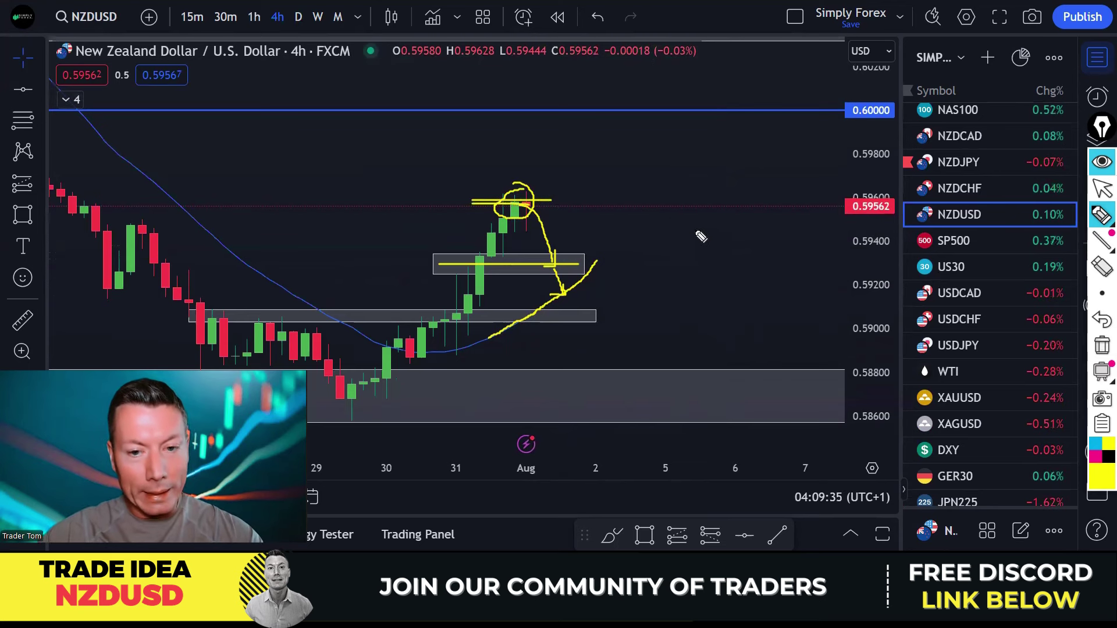
pyautogui.press('Delete')
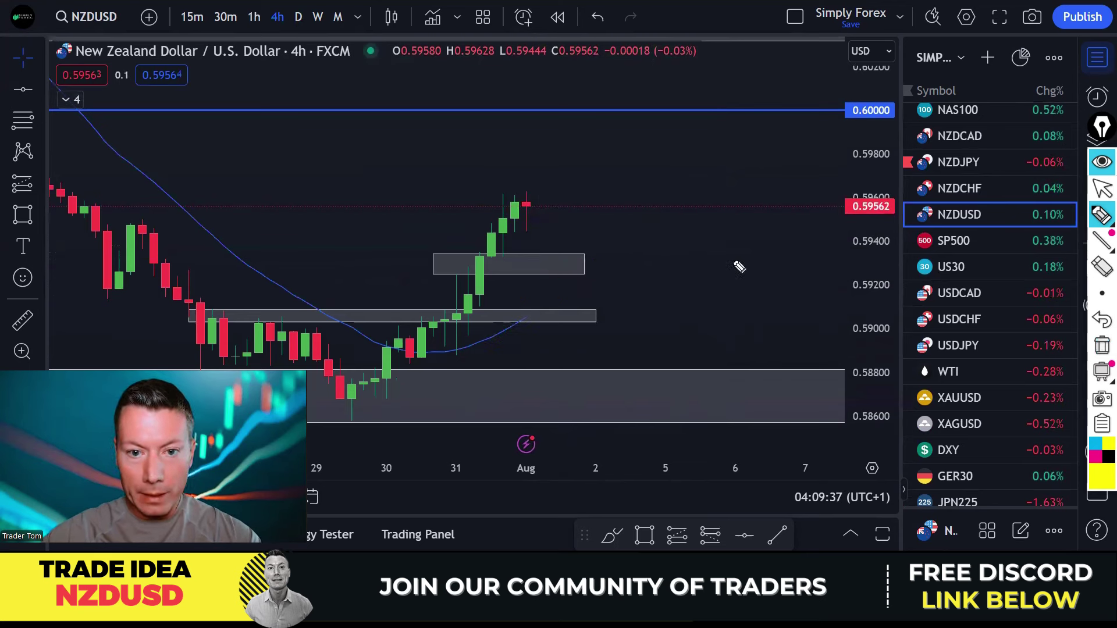
# Step: Sketch a breakout to 0.60000 and an alternative pullback to the zone and moving average with a bounce, and clear the marks
pyautogui.moveTo(491, 210)
pyautogui.mouseDown()
pyautogui.moveTo(540, 210)
pyautogui.moveTo(554, 118)
pyautogui.mouseUp()
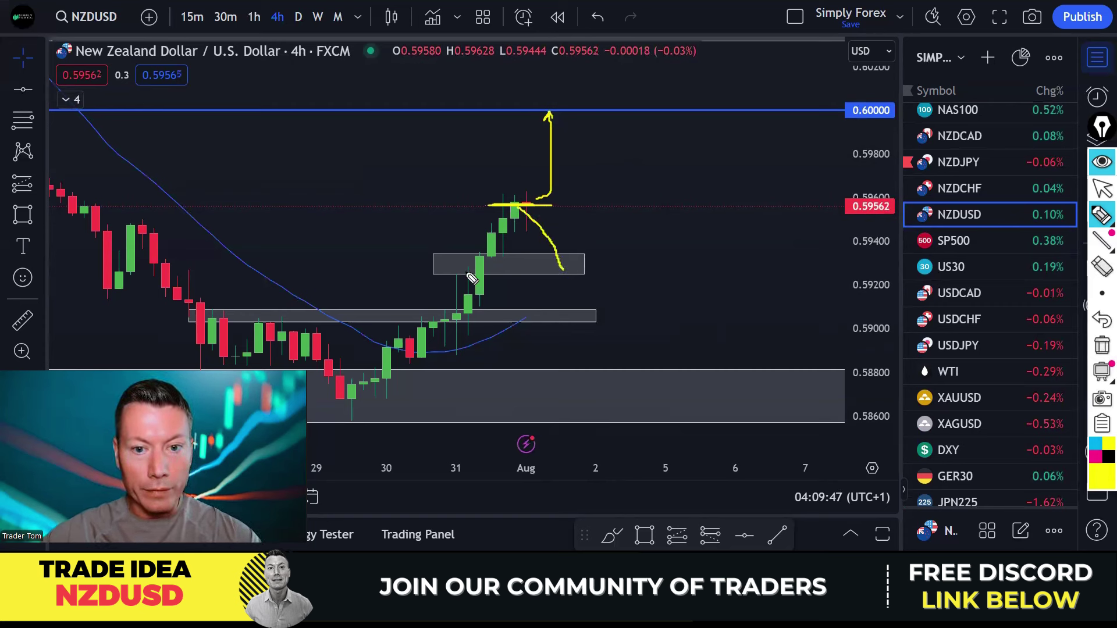
pyautogui.moveTo(450, 270); pyautogui.dragTo(563, 270)
pyautogui.moveTo(522, 322)
pyautogui.mouseDown()
pyautogui.moveTo(573, 278)
pyautogui.moveTo(550, 273)
pyautogui.moveTo(560, 278)
pyautogui.mouseUp()
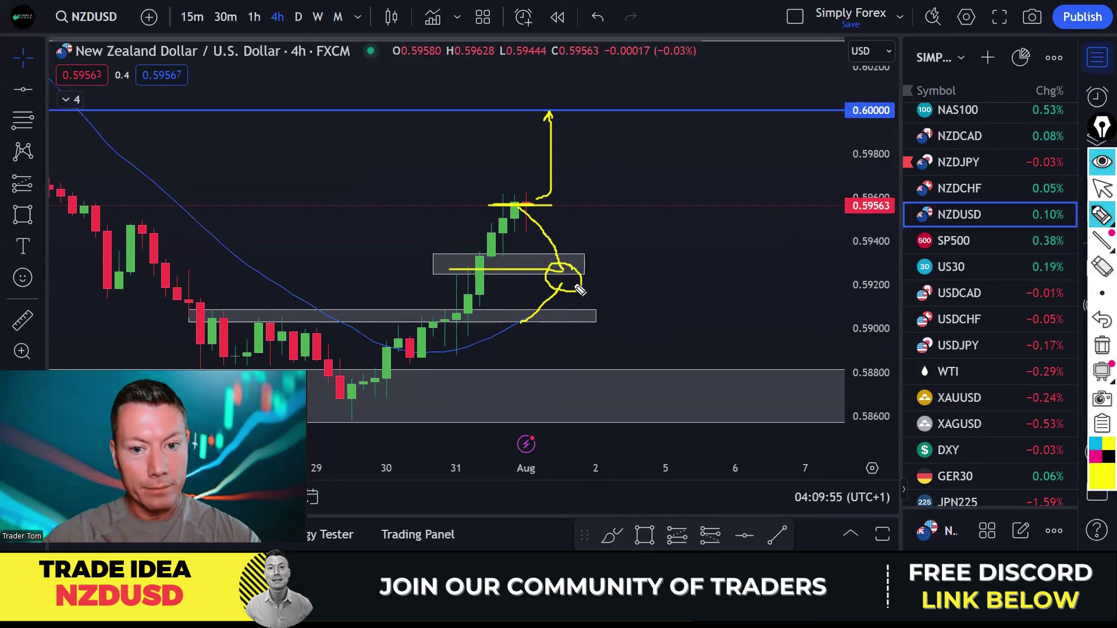
pyautogui.moveTo(612, 282); pyautogui.dragTo(615, 205)
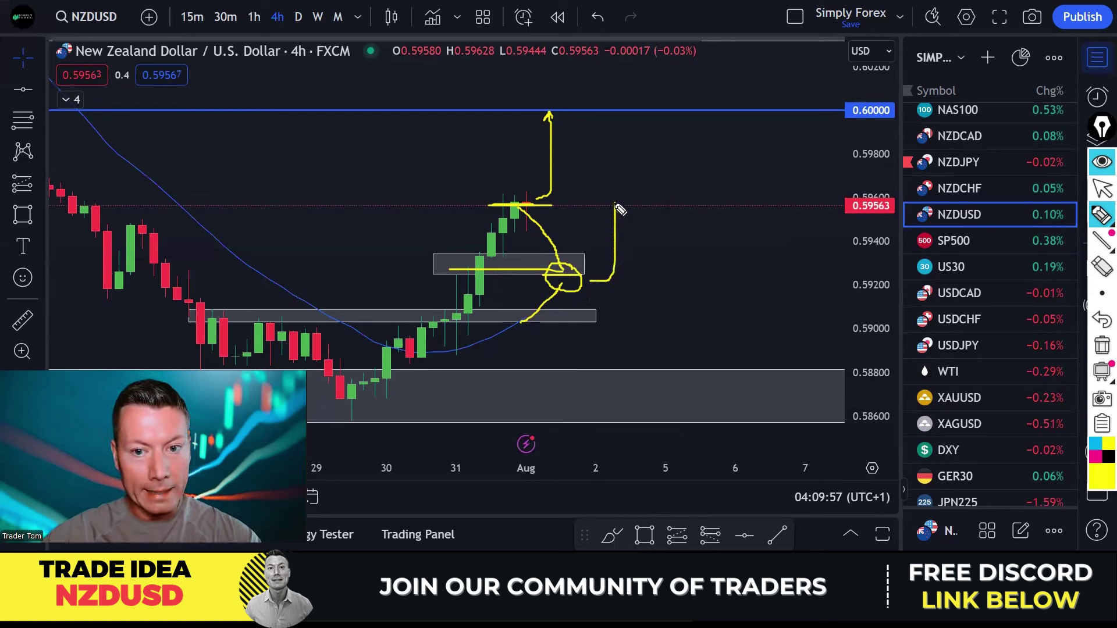
pyautogui.moveTo(438, 206)
pyautogui.mouseDown()
pyautogui.moveTo(483, 206)
pyautogui.moveTo(501, 135)
pyautogui.mouseUp()
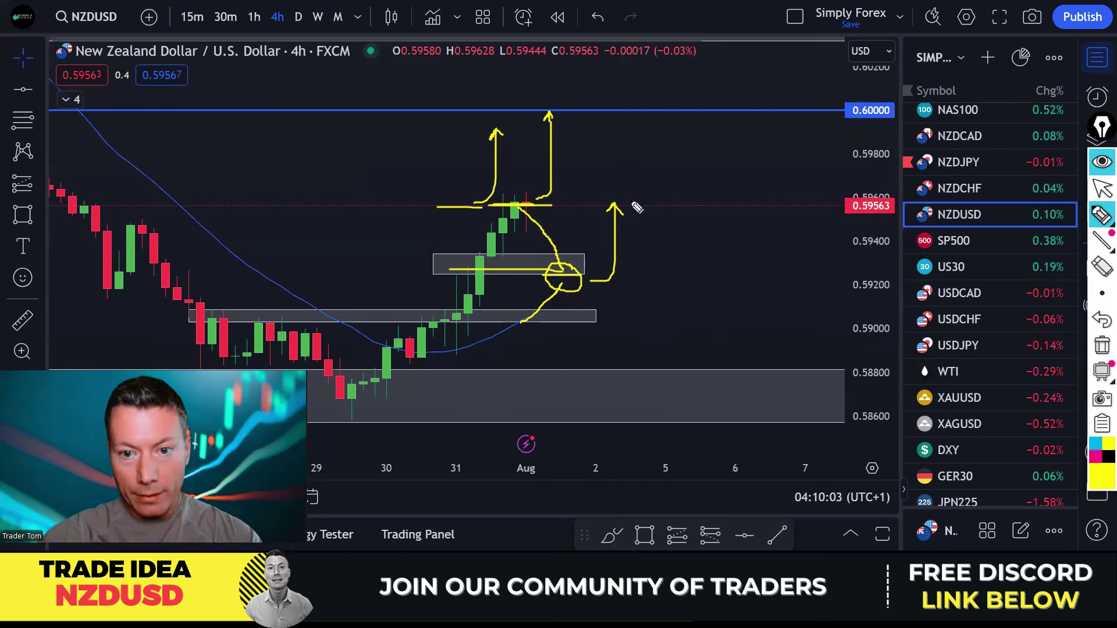
pyautogui.click(1102, 345)
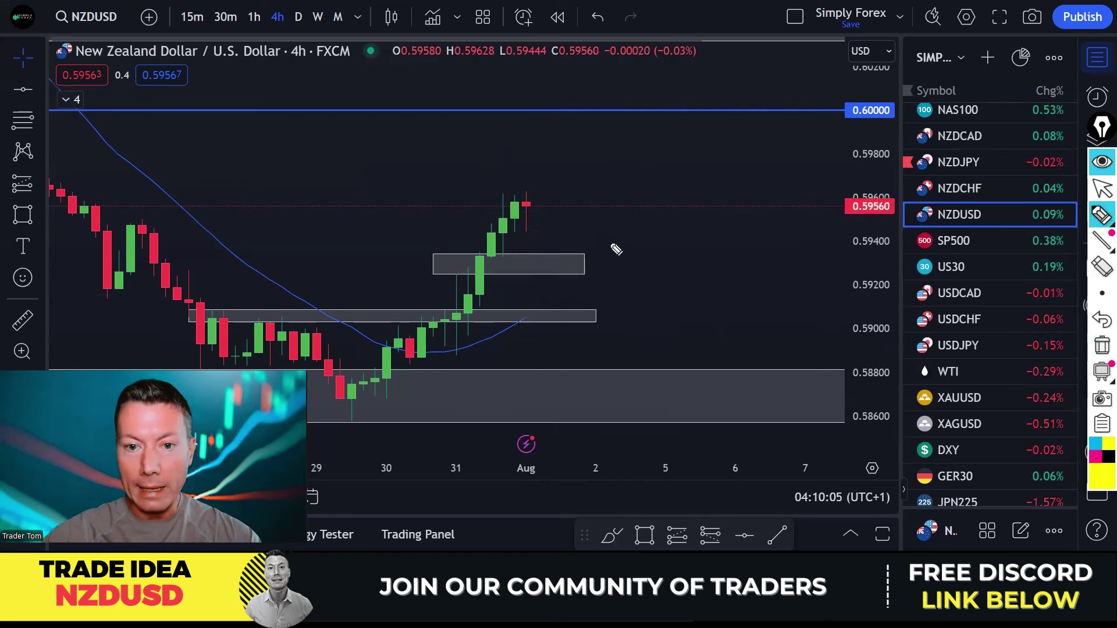